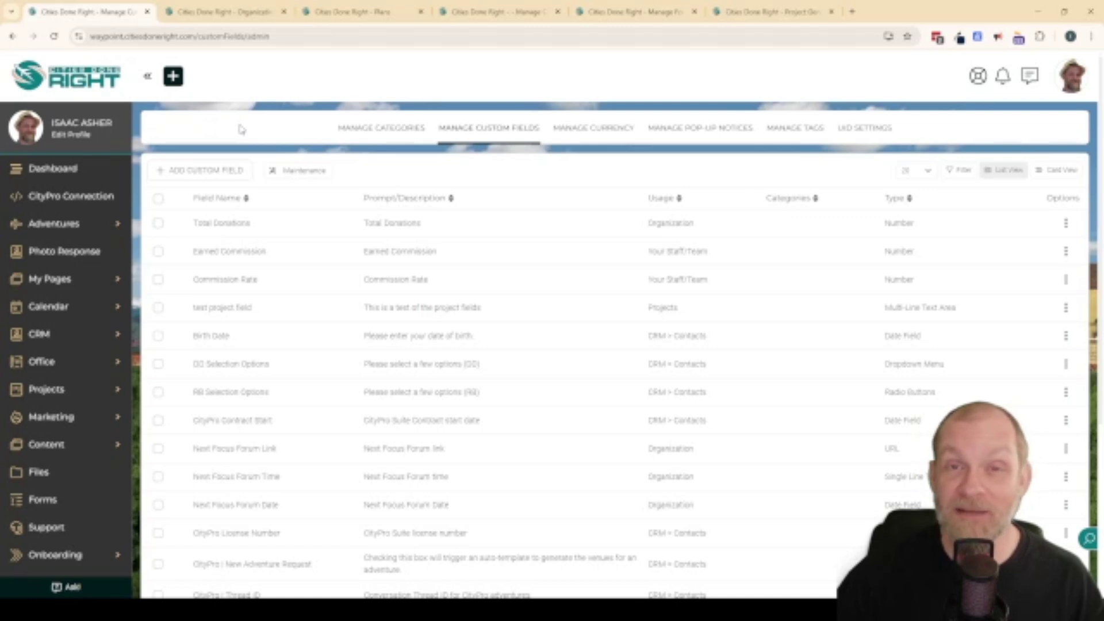
# Start a new custom field with both its field name and prompt/description set to "Last Activity Date"
pyautogui.click(209, 170)
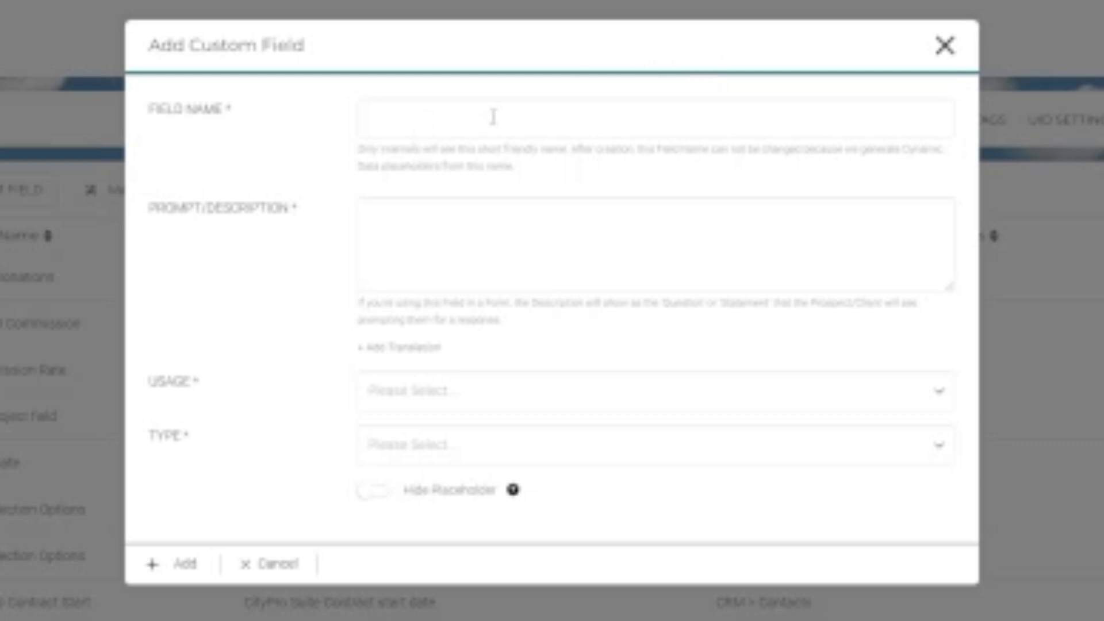
pyautogui.click(495, 117)
pyautogui.write('Last Activity Date')
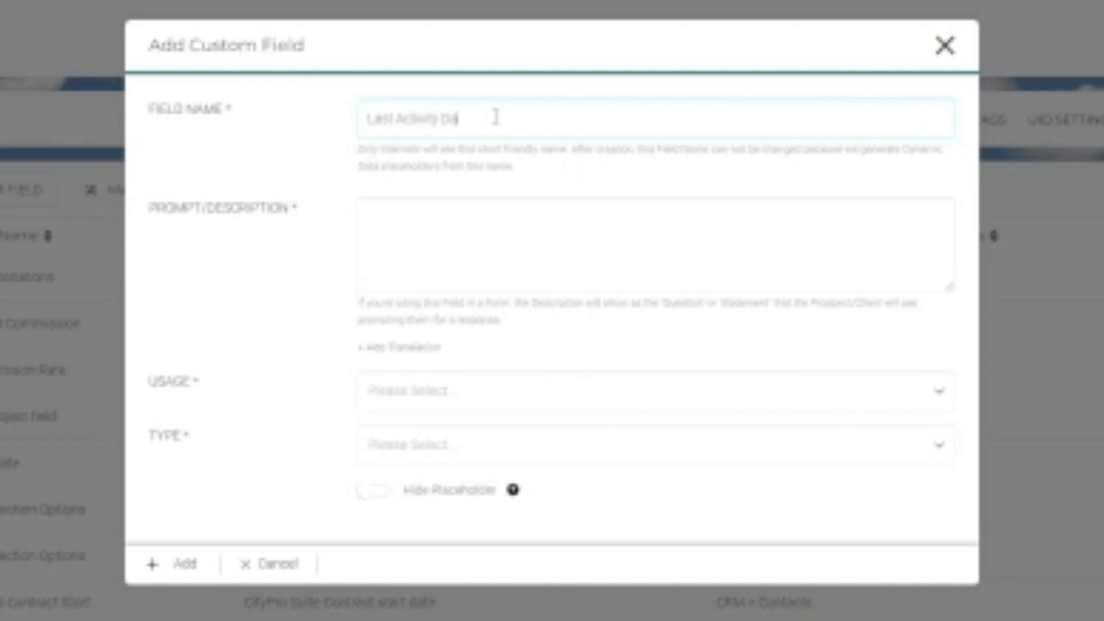
pyautogui.press('Tab')
pyautogui.write('Last Act')
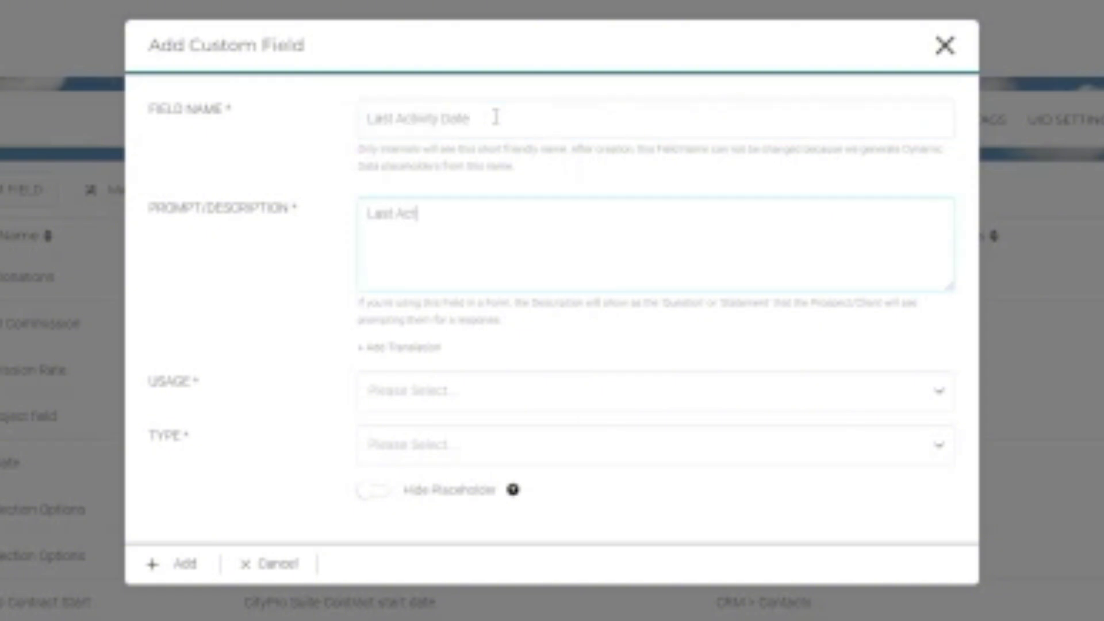
pyautogui.write('ivity Date')
# Set the new field's usage to CRM > Contacts and its type to Date Field, and add it
pyautogui.click(468, 403)
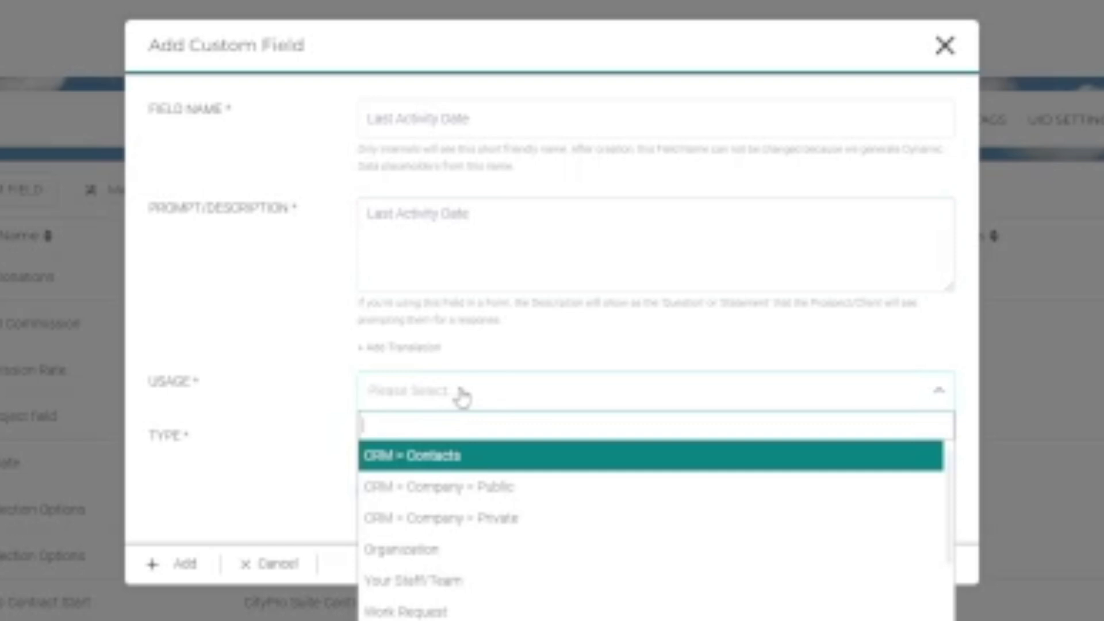
pyautogui.click(421, 457)
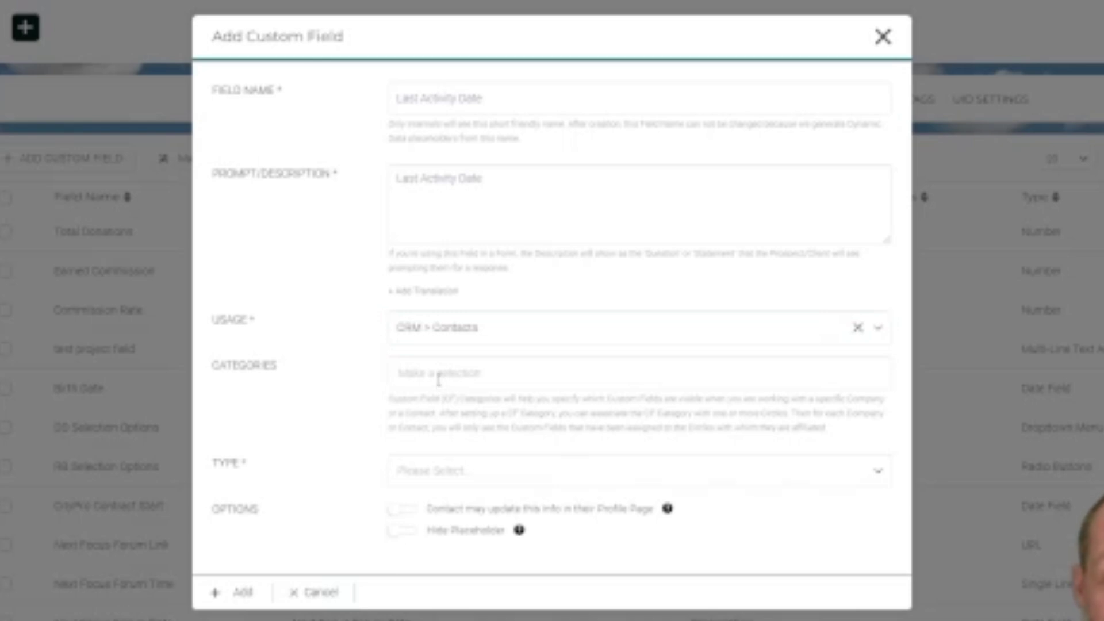
pyautogui.click(427, 466)
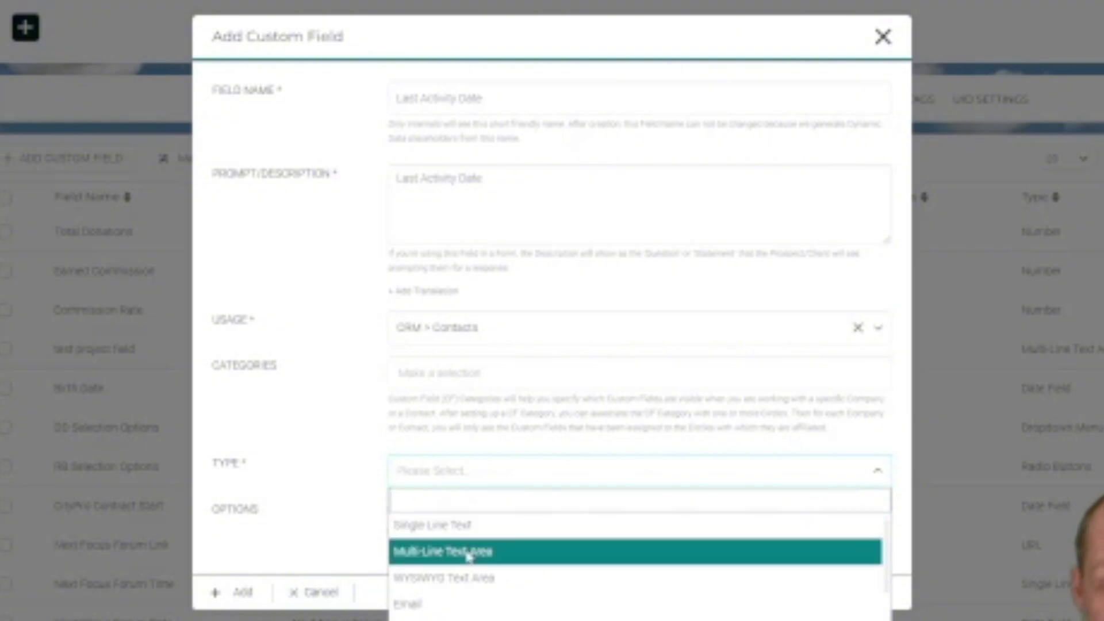
pyautogui.click(423, 619)
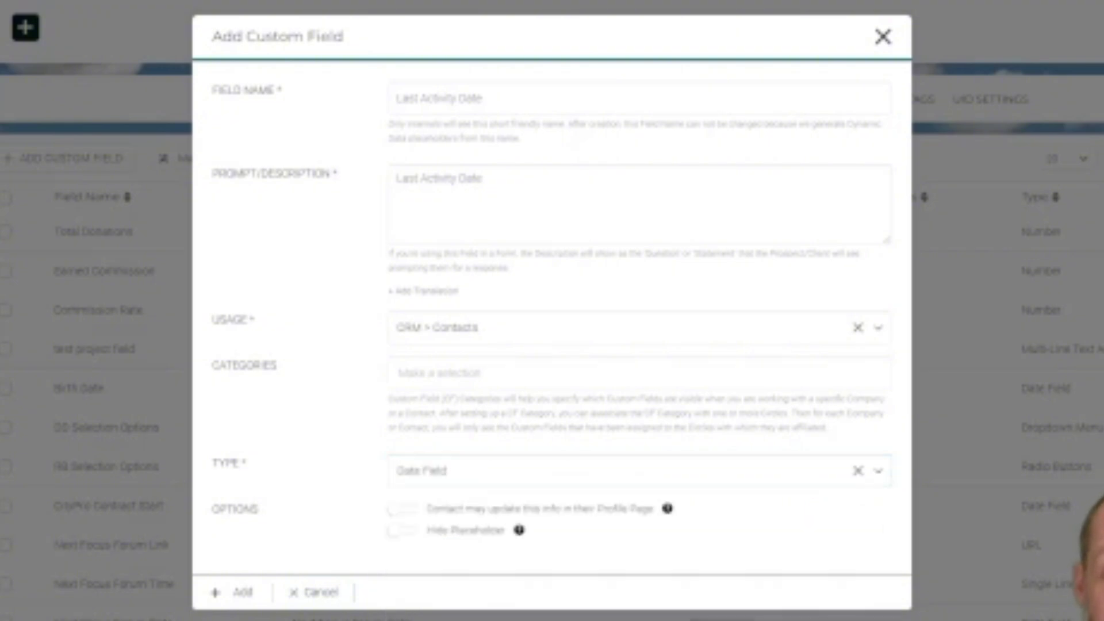
pyautogui.click(227, 593)
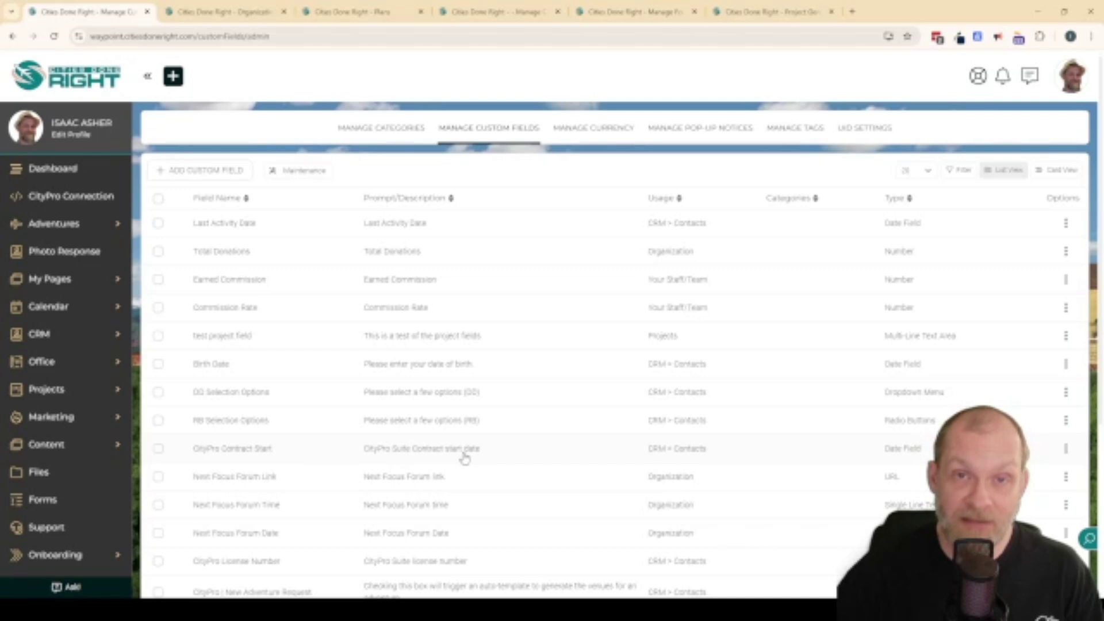
# In the organization settings, open the onboarding automations triggered when a Prospect confirms their account and logs into the portal
pyautogui.hotkey('ctrl', 'Tab')
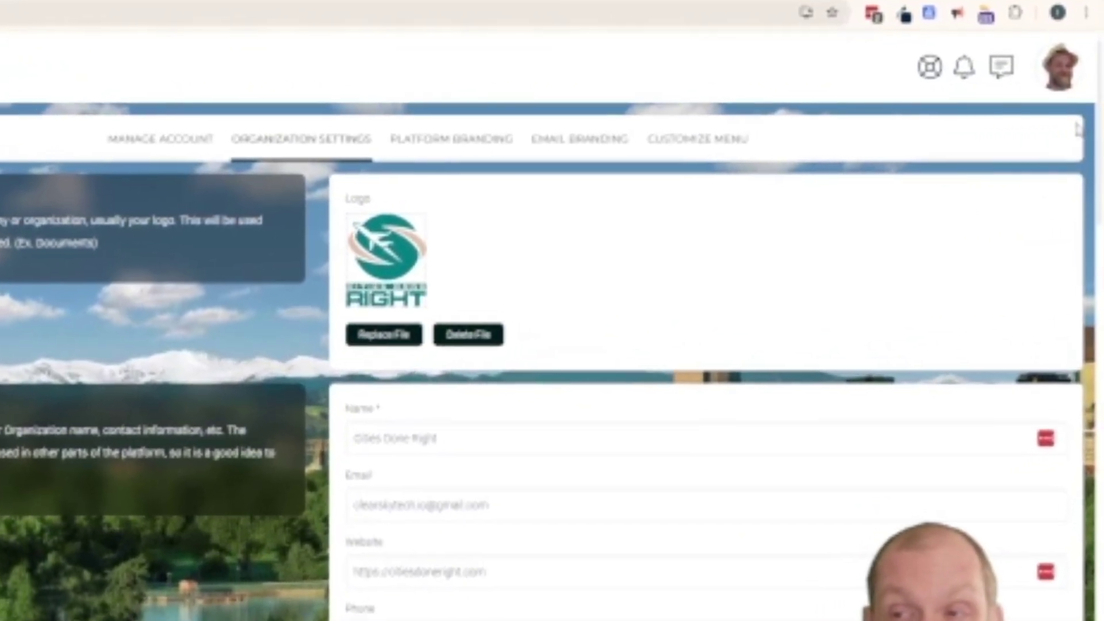
pyautogui.click(1063, 69)
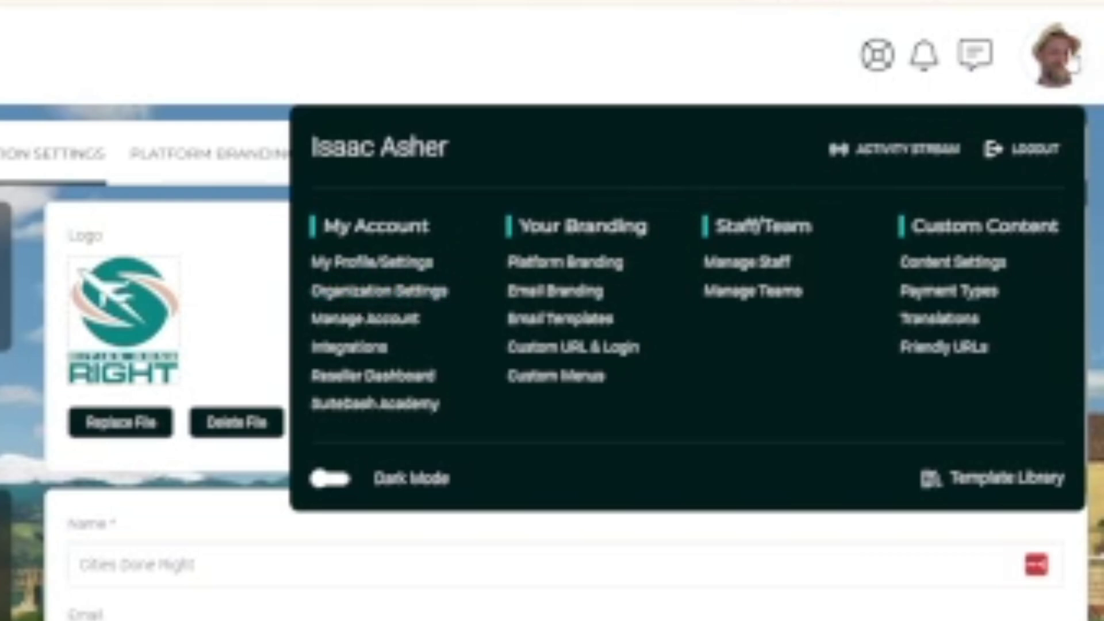
pyautogui.click(1070, 62)
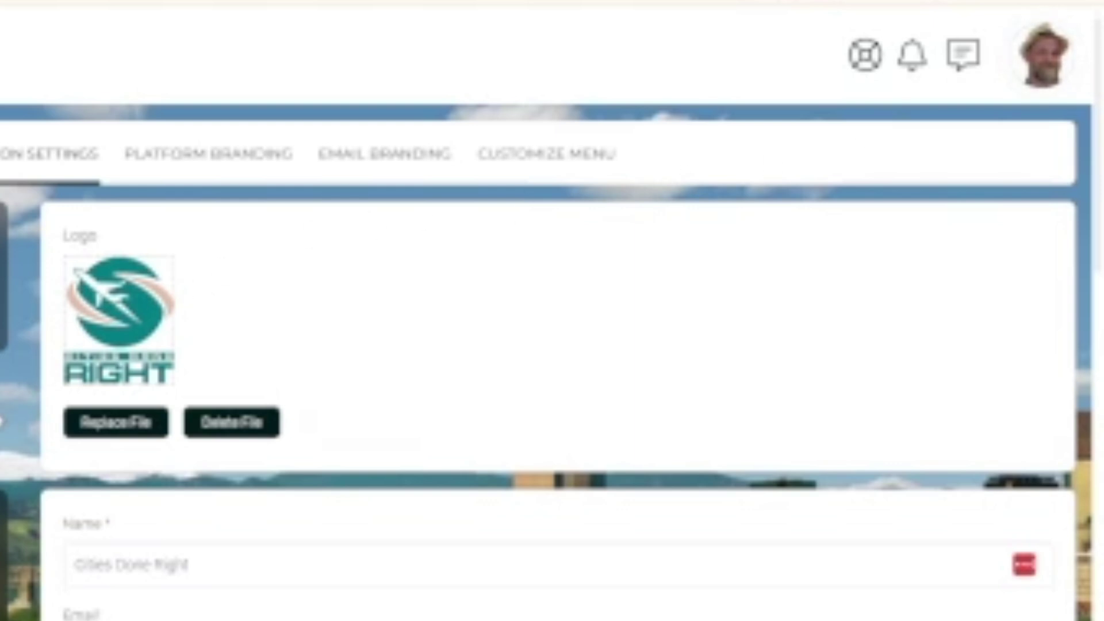
pyautogui.scroll(-15, 552, 345)
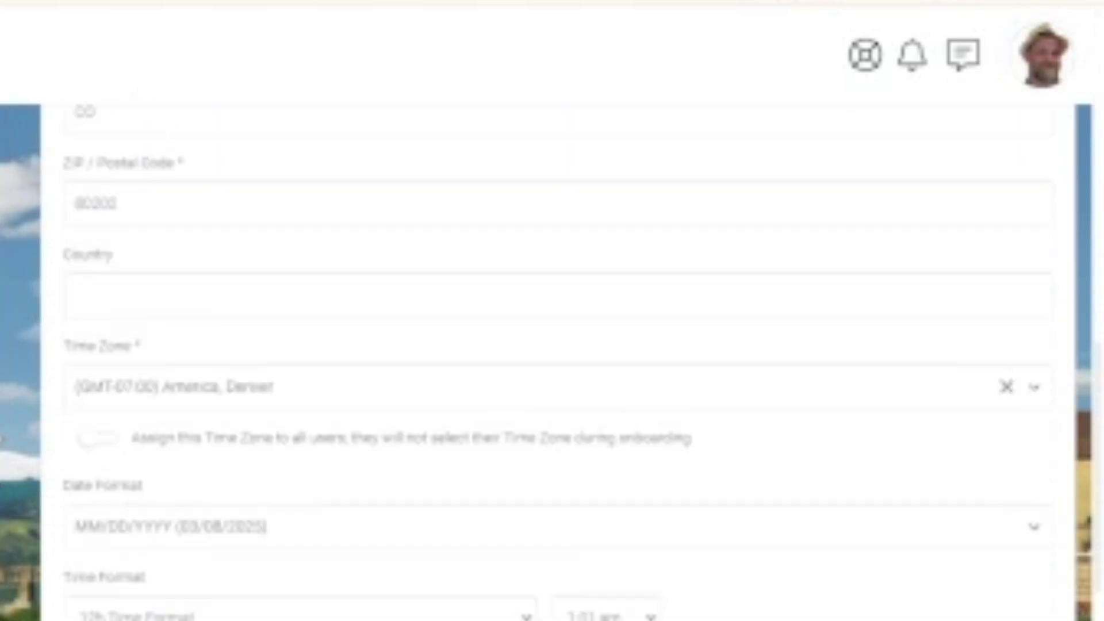
pyautogui.scroll(-15, 552, 345)
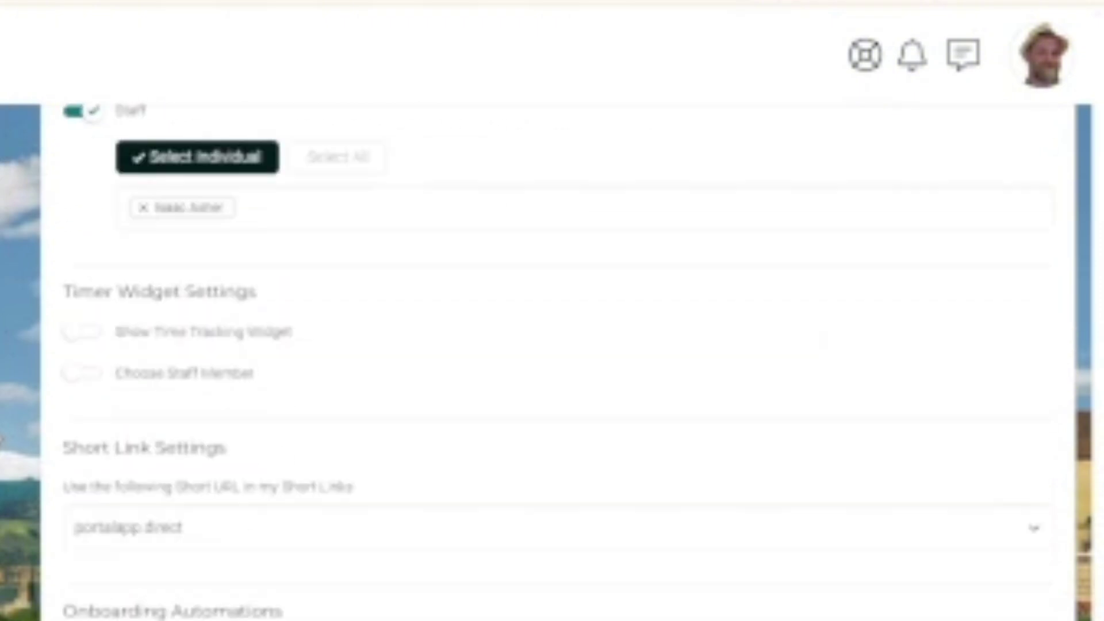
pyautogui.scroll(-1, 552, 345)
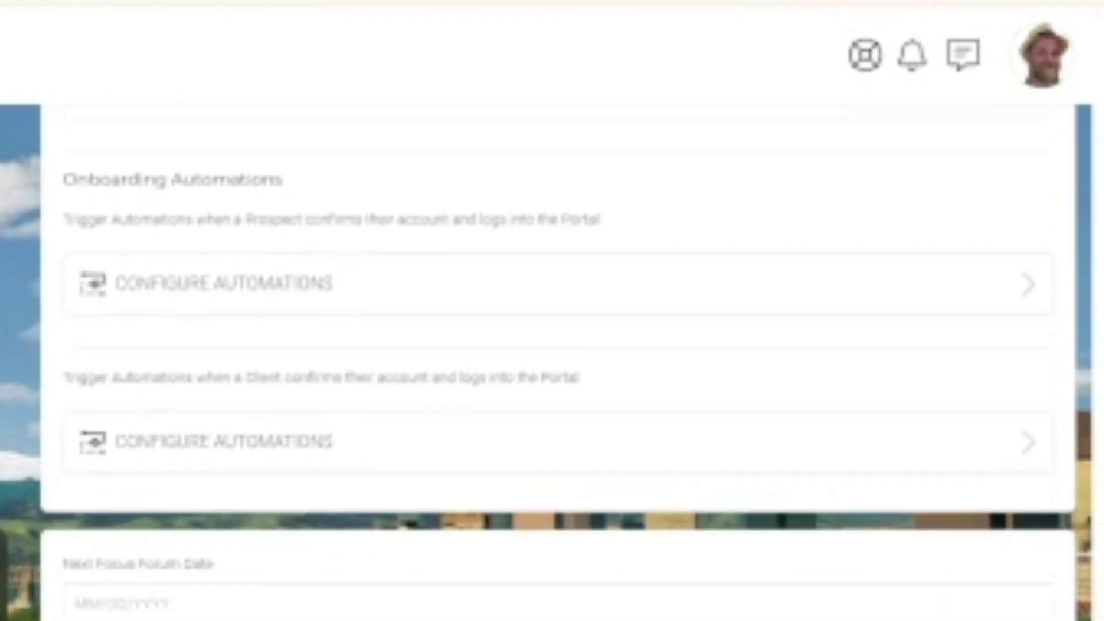
pyautogui.moveTo(62, 179); pyautogui.dragTo(328, 191)
pyautogui.click(293, 189)
pyautogui.click(367, 291)
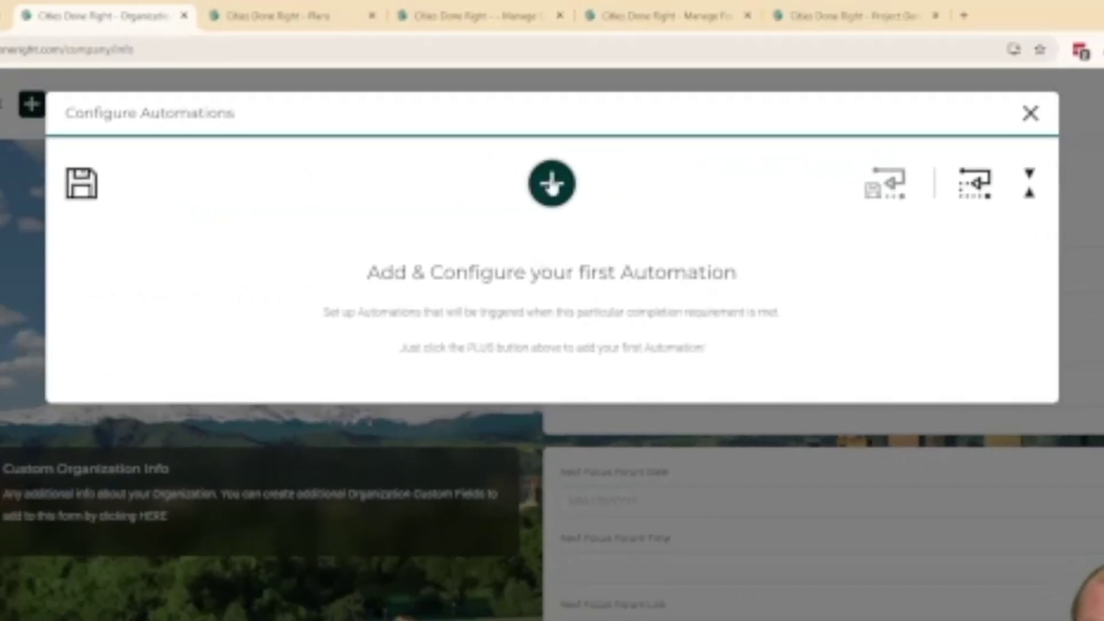
# Add a Set Custom Field Value automation that sets Last Activity Date to the current date, and save it
pyautogui.click(455, 180)
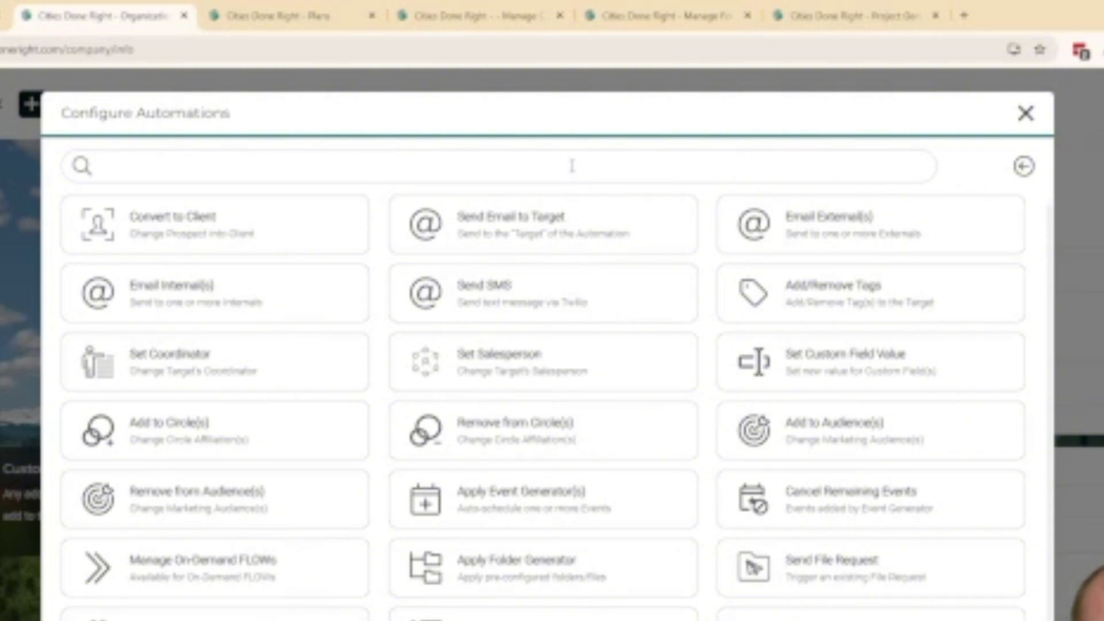
pyautogui.click(893, 370)
pyautogui.click(465, 307)
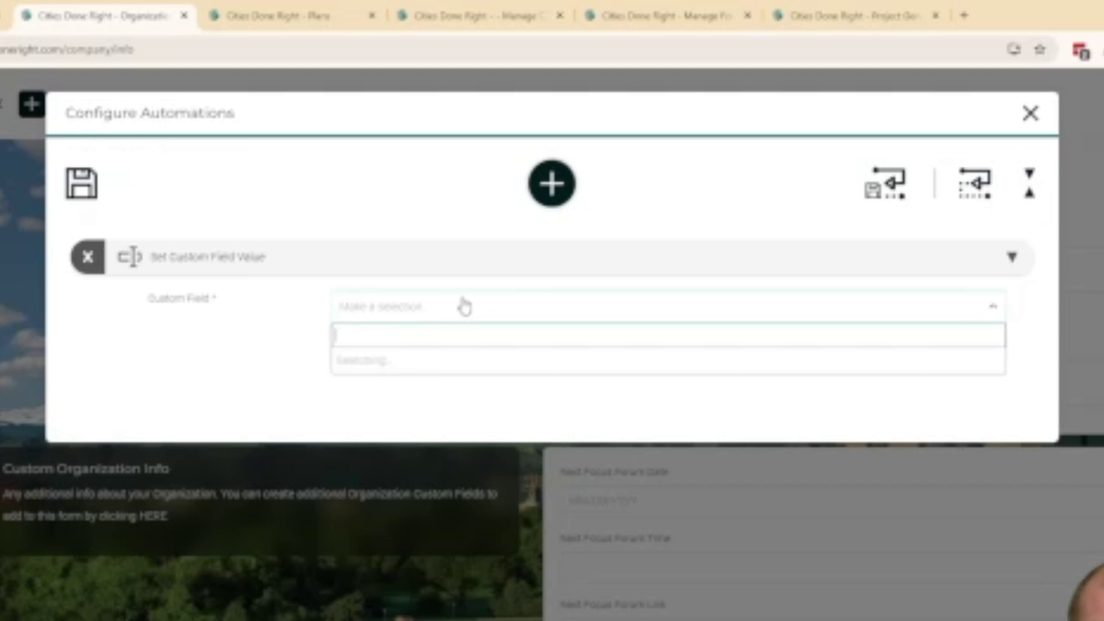
pyautogui.write('last')
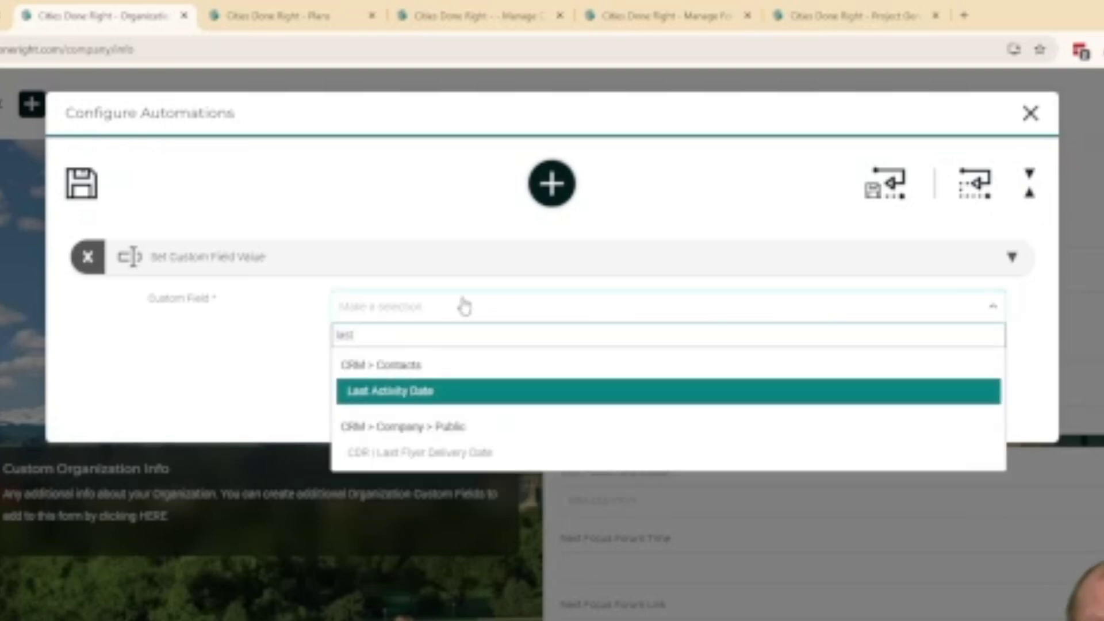
pyautogui.click(412, 397)
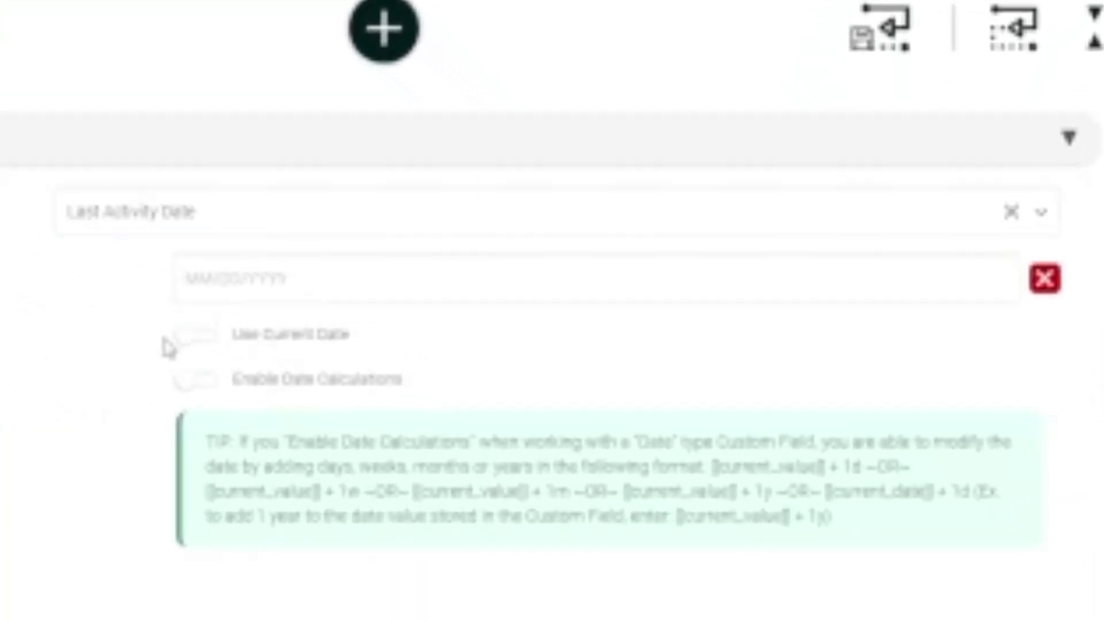
pyautogui.click(196, 338)
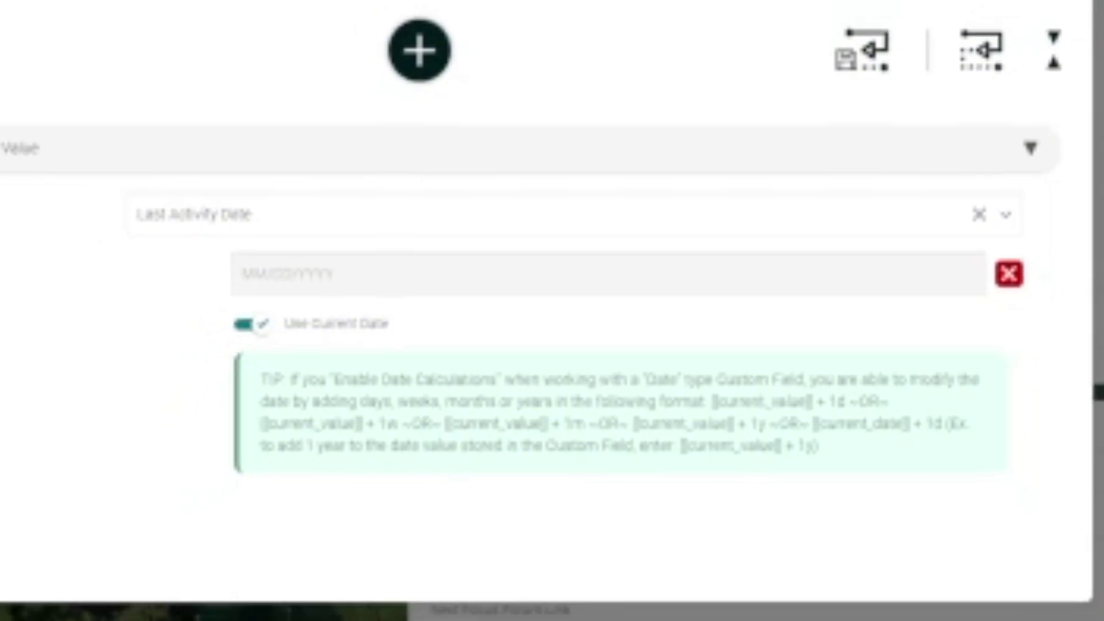
pyautogui.click(57, 103)
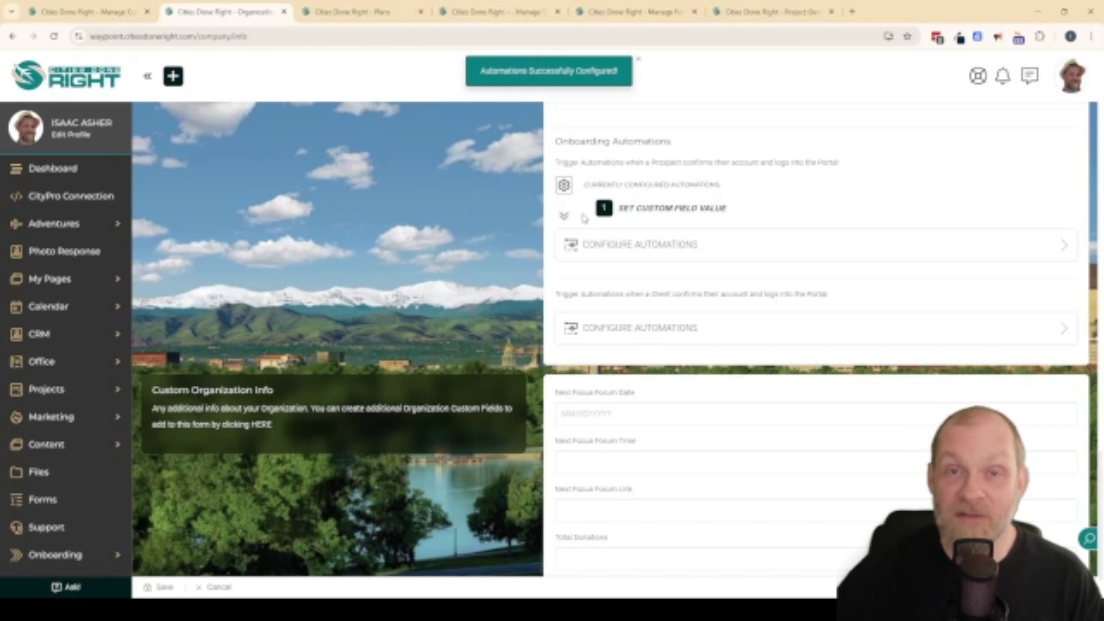
# Add a Set Custom Field Value automation to the onboarding automations triggered when a Client confirms their account
pyautogui.click(637, 329)
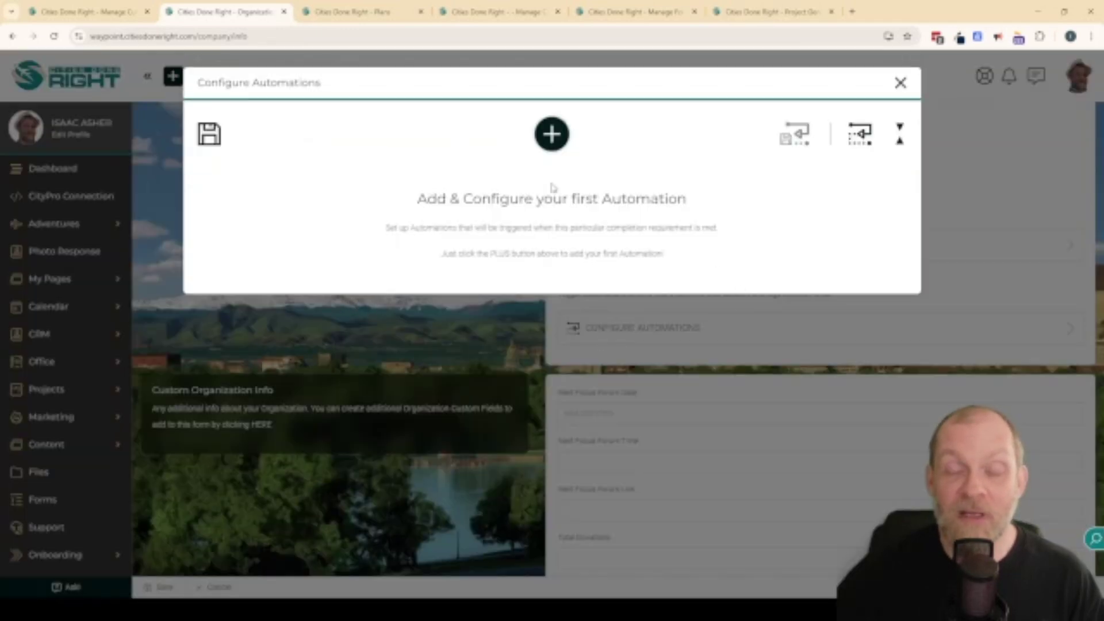
pyautogui.click(552, 134)
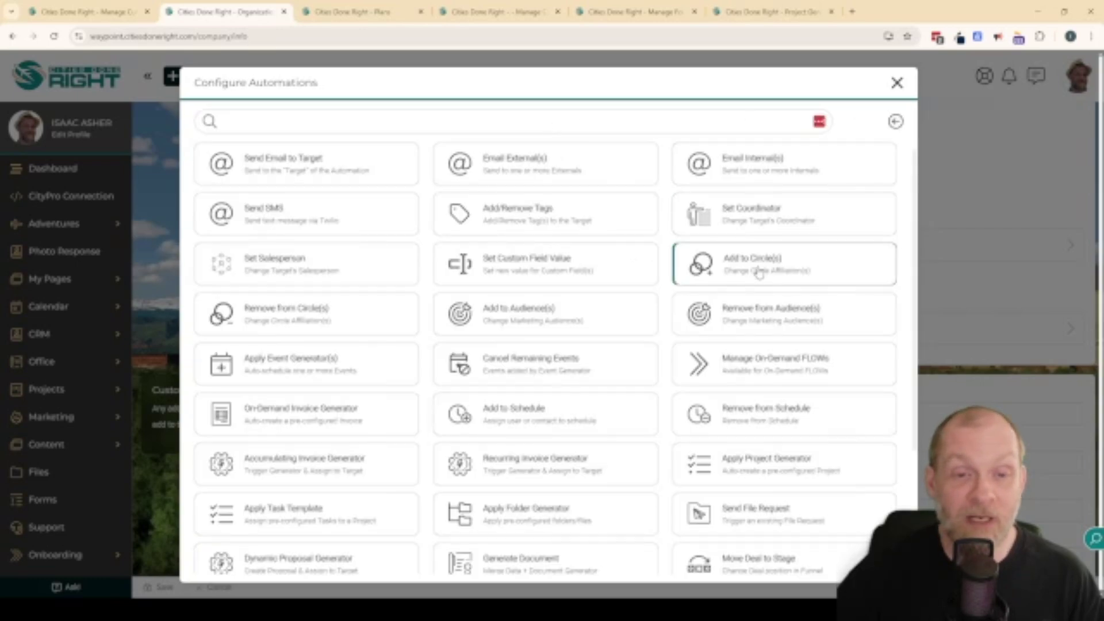
pyautogui.click(646, 113)
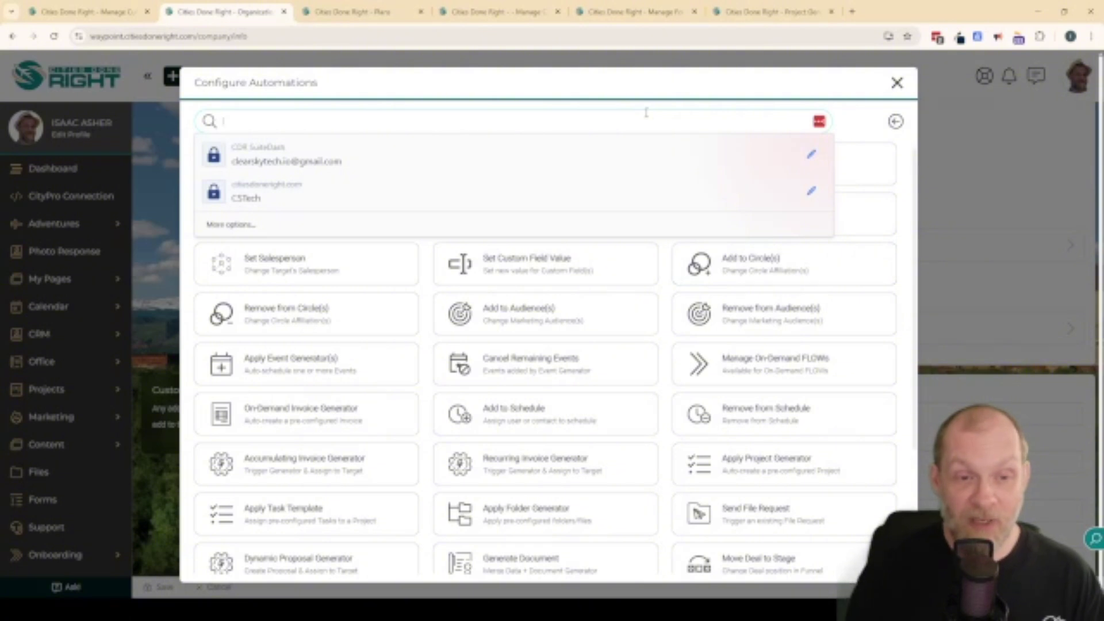
pyautogui.write('cust')
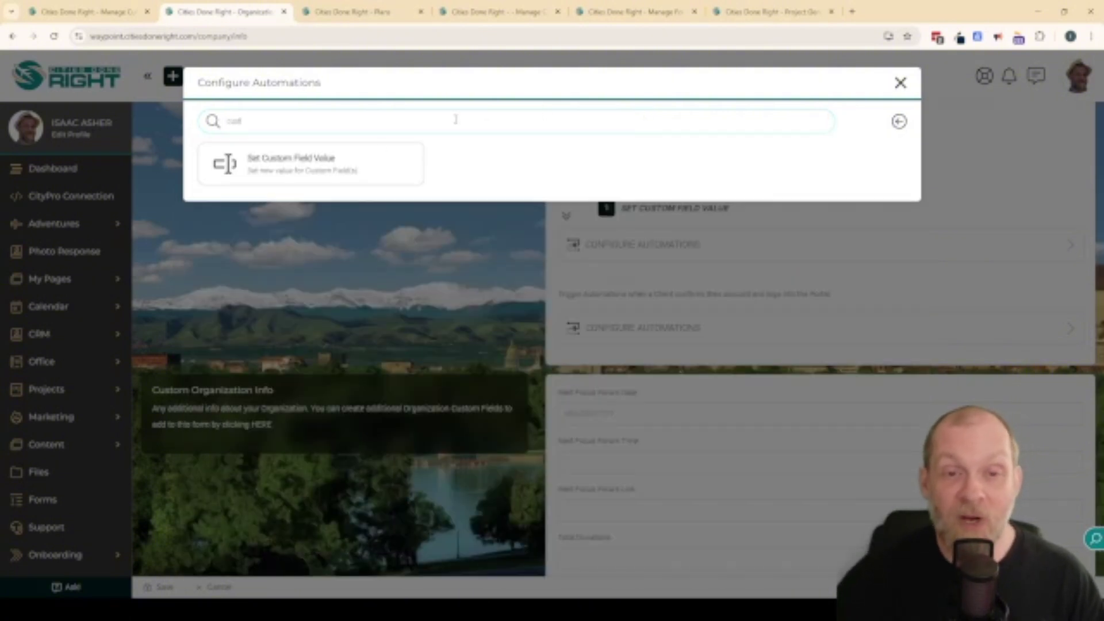
pyautogui.click(337, 159)
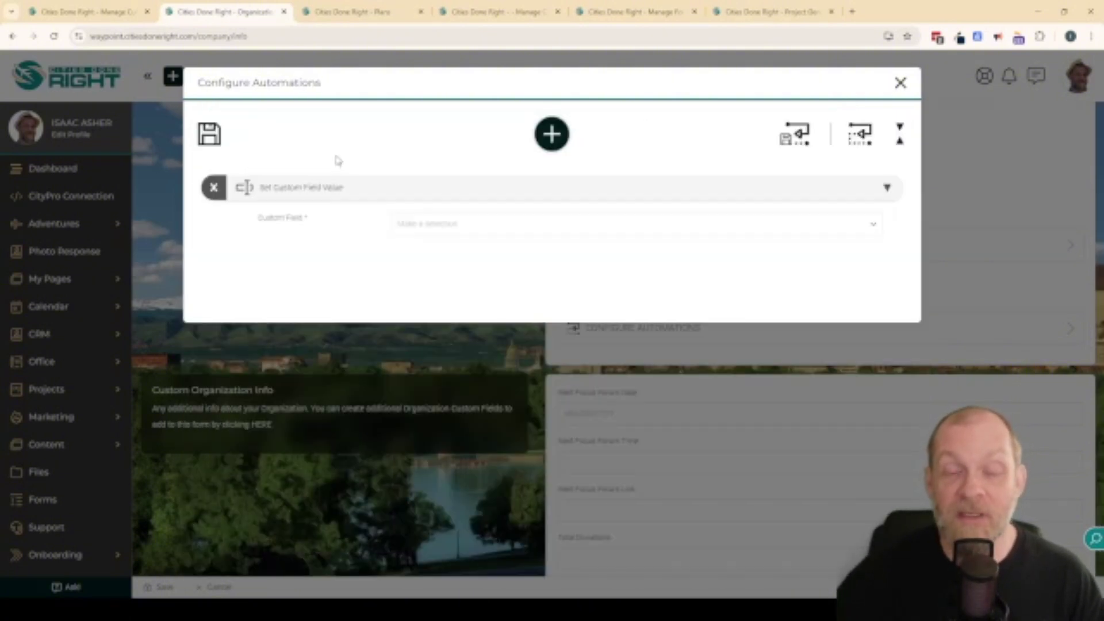
# Make the Client automation set the Last Activity Date field to the current date, and save it
pyautogui.click(461, 230)
pyautogui.write('la')
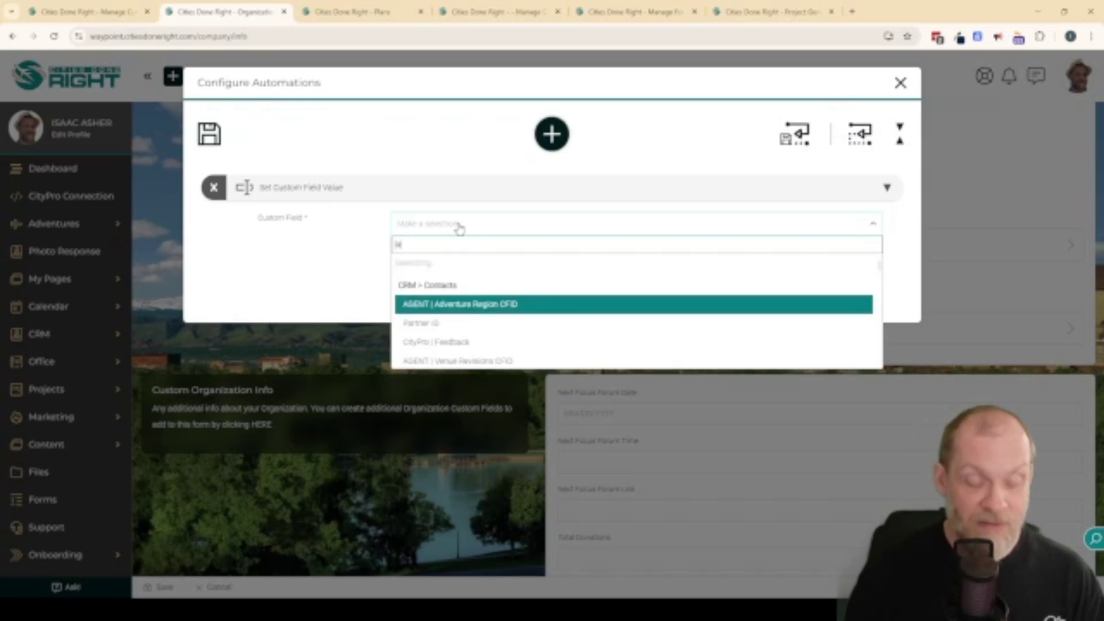
pyautogui.write('st')
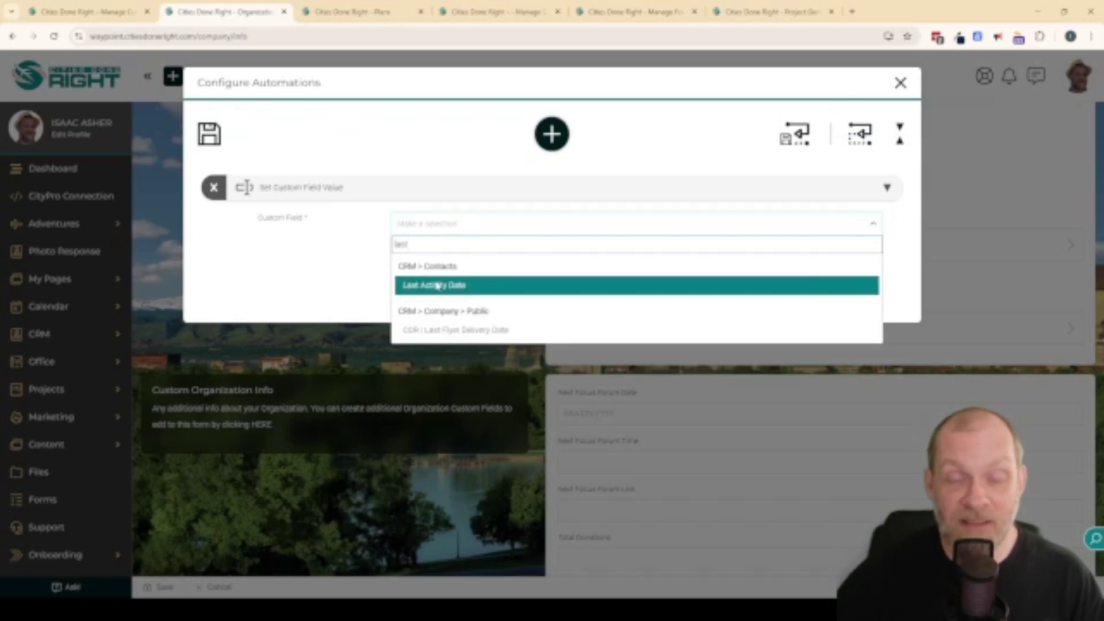
pyautogui.click(438, 286)
pyautogui.click(462, 284)
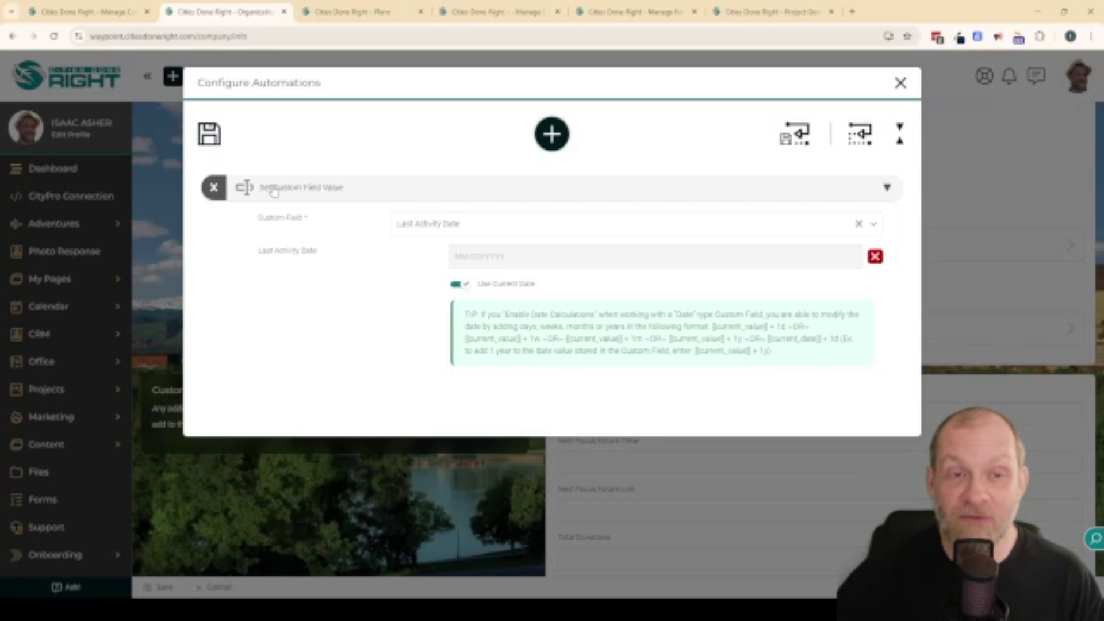
pyautogui.click(209, 134)
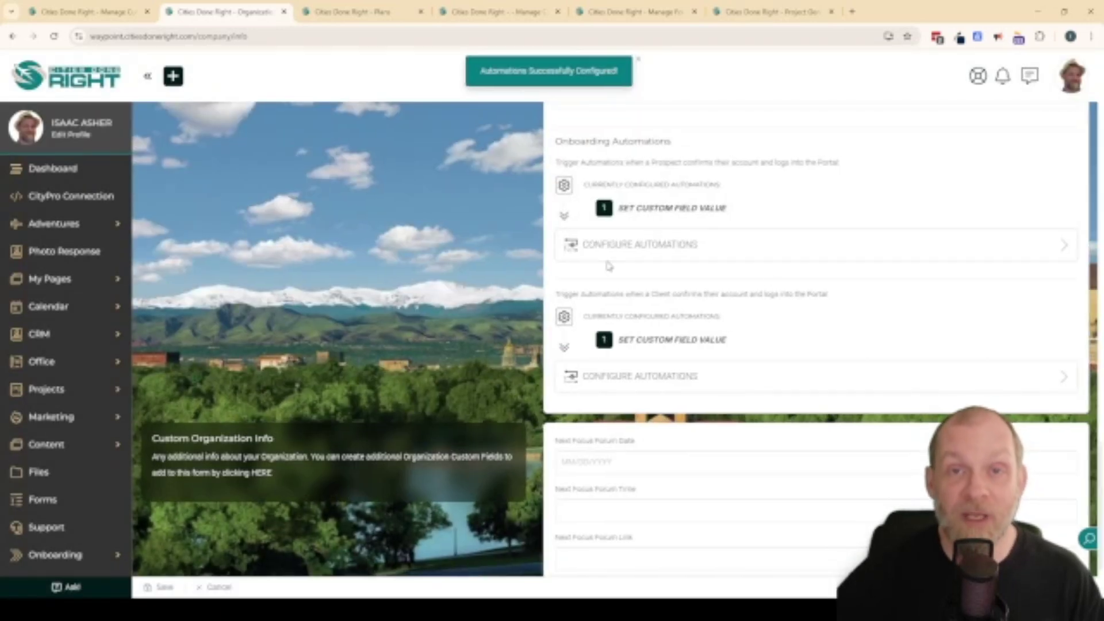
# Open the Focus Forum subscription plan for editing and examine its automations for created/paid subscriptions
pyautogui.click(363, 22)
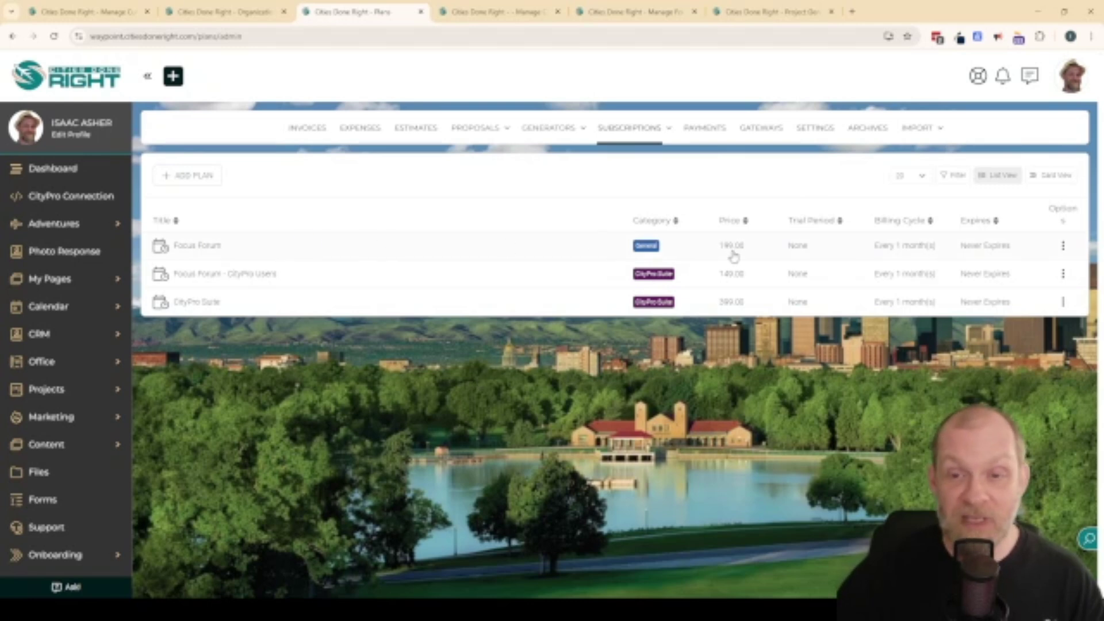
pyautogui.click(1064, 247)
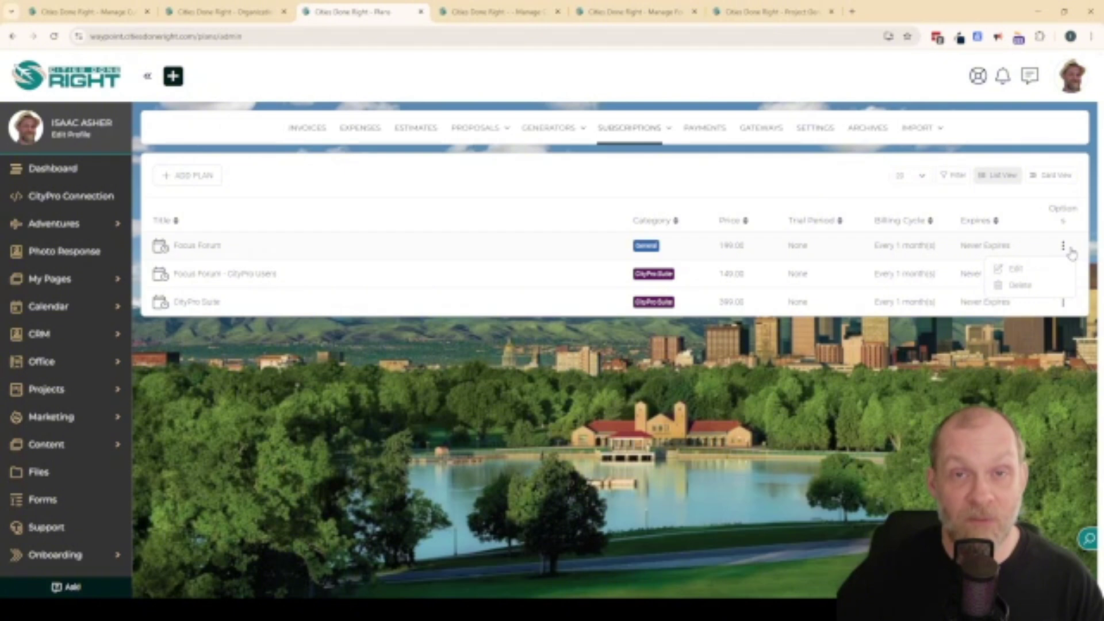
pyautogui.click(1013, 269)
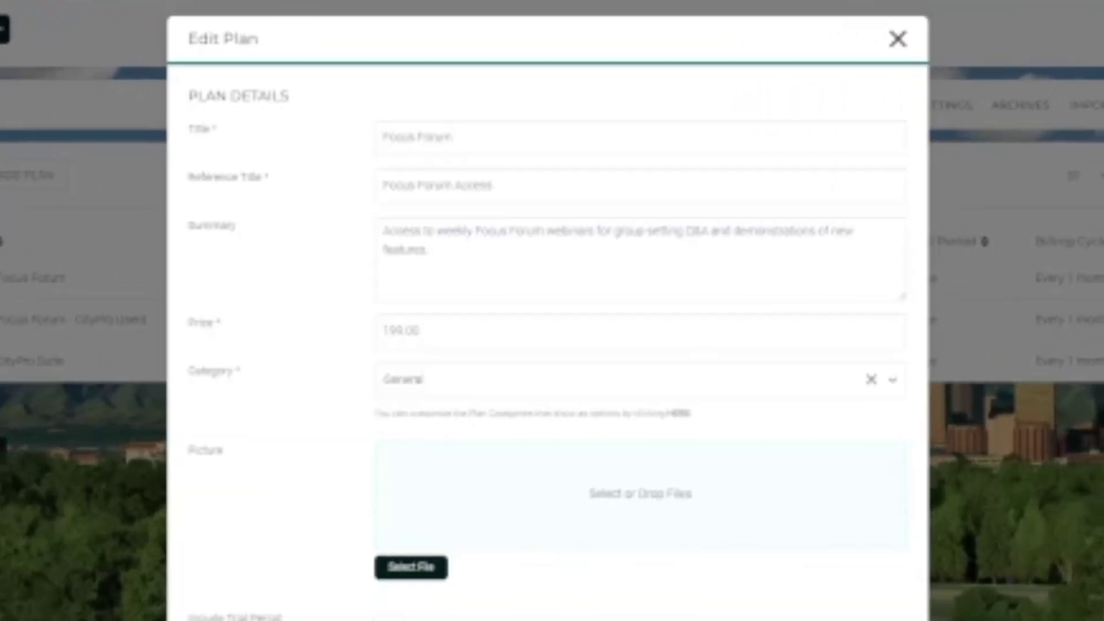
pyautogui.scroll(-10, 282, 345)
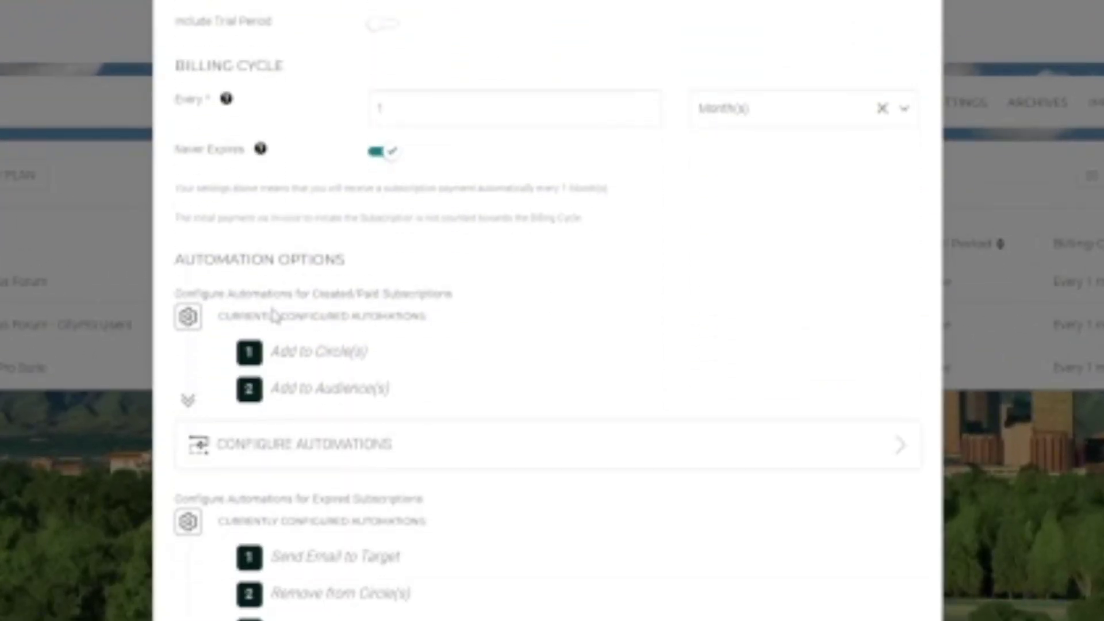
pyautogui.scroll(-2, 451, 360)
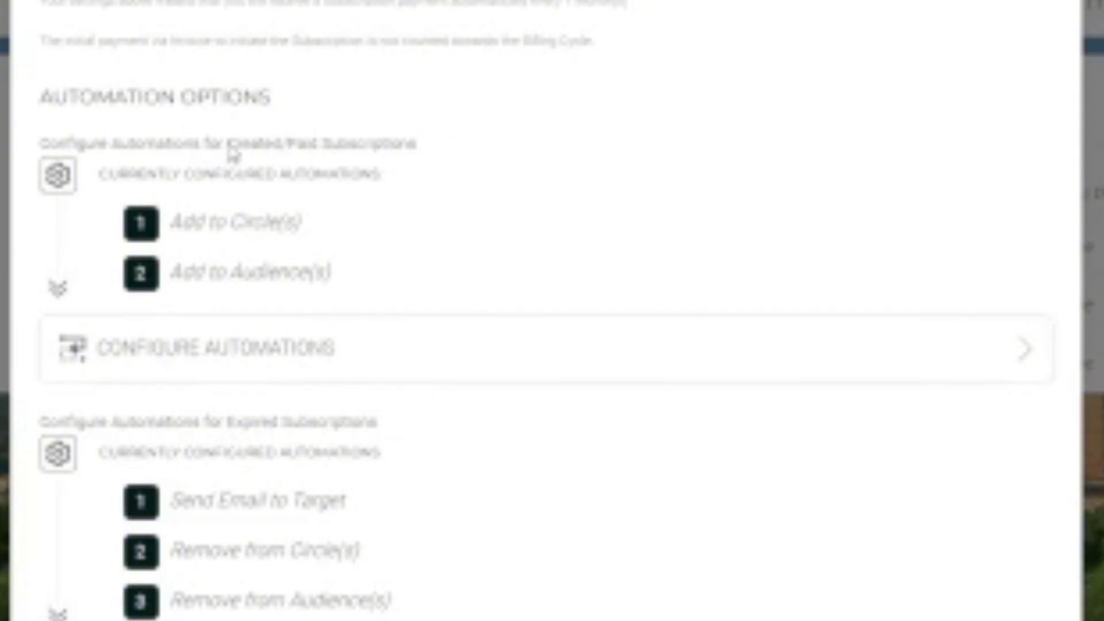
# Add a Set Custom Field Value automation to the Focus Forum plan's automations for created/paid subscriptions
pyautogui.moveTo(228, 148); pyautogui.dragTo(324, 154)
pyautogui.click(315, 153)
pyautogui.click(290, 352)
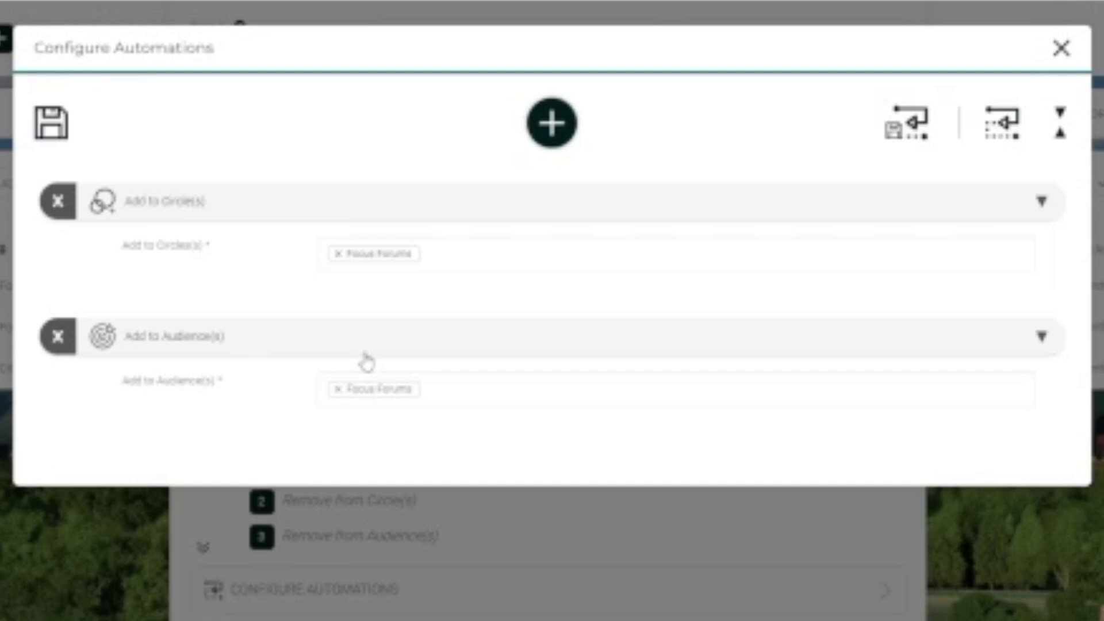
pyautogui.click(562, 131)
pyautogui.click(899, 335)
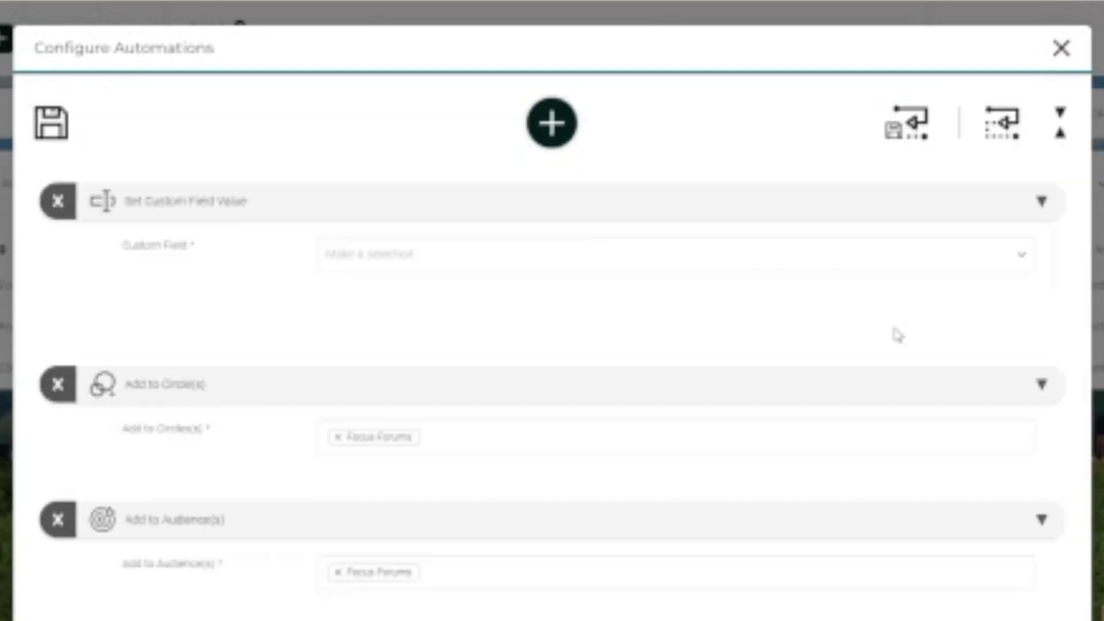
# Make the subscription automation set Last Activity Date to the current date, then save the automations and the plan
pyautogui.click(385, 253)
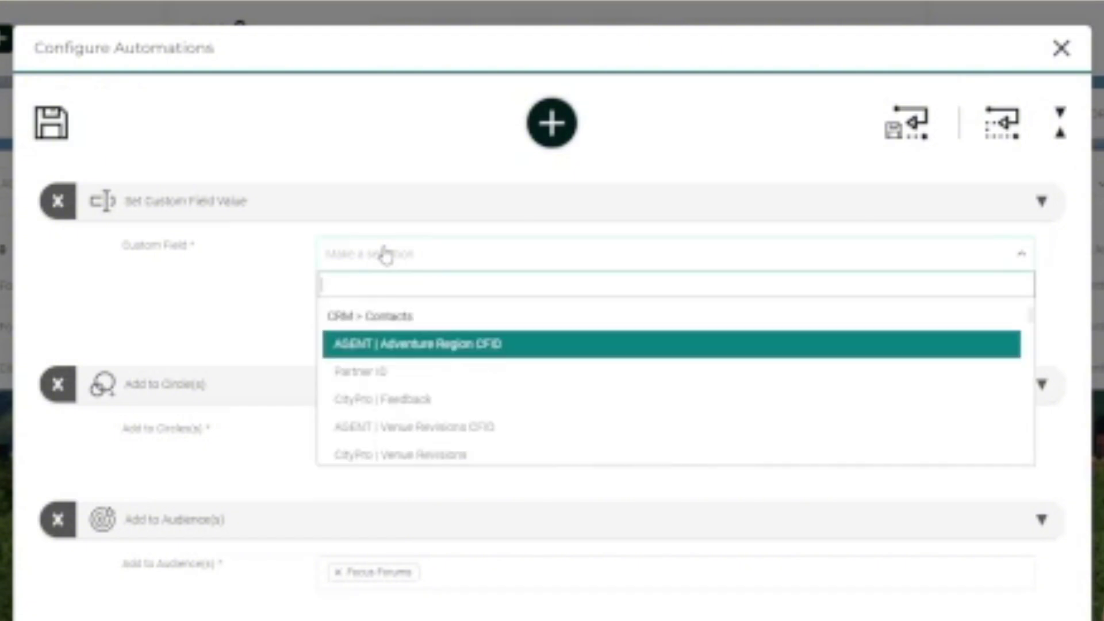
pyautogui.write('last')
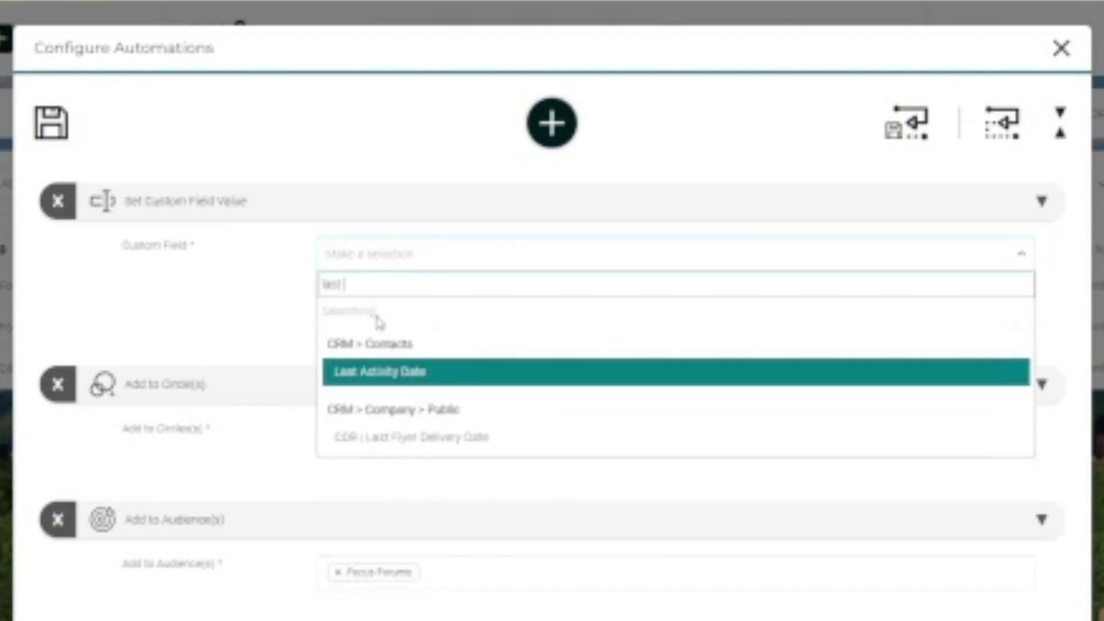
pyautogui.click(417, 344)
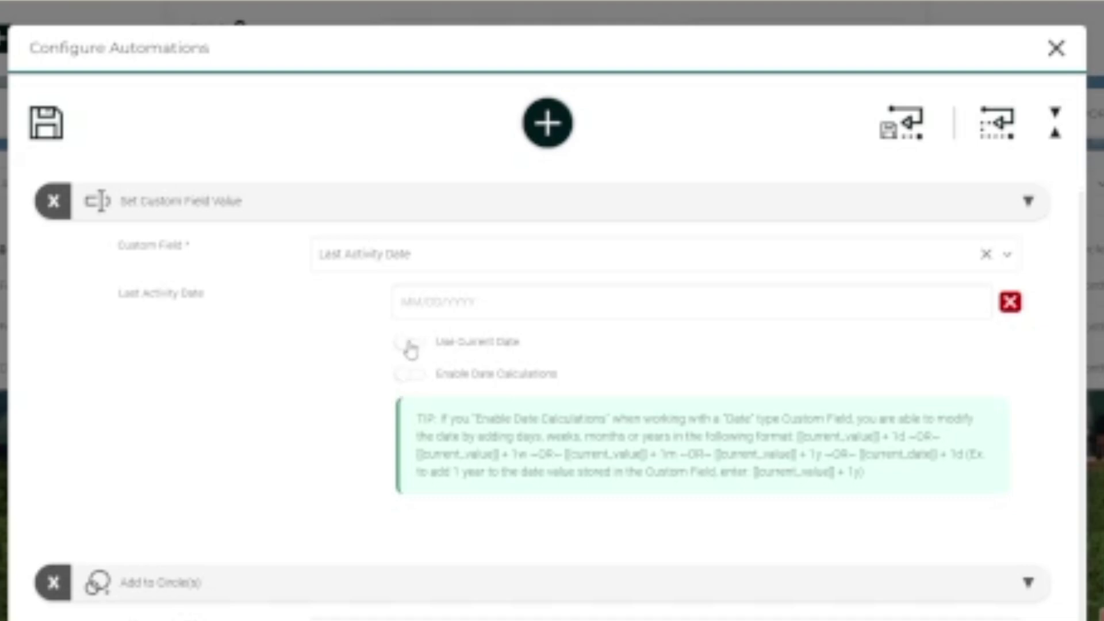
pyautogui.click(409, 344)
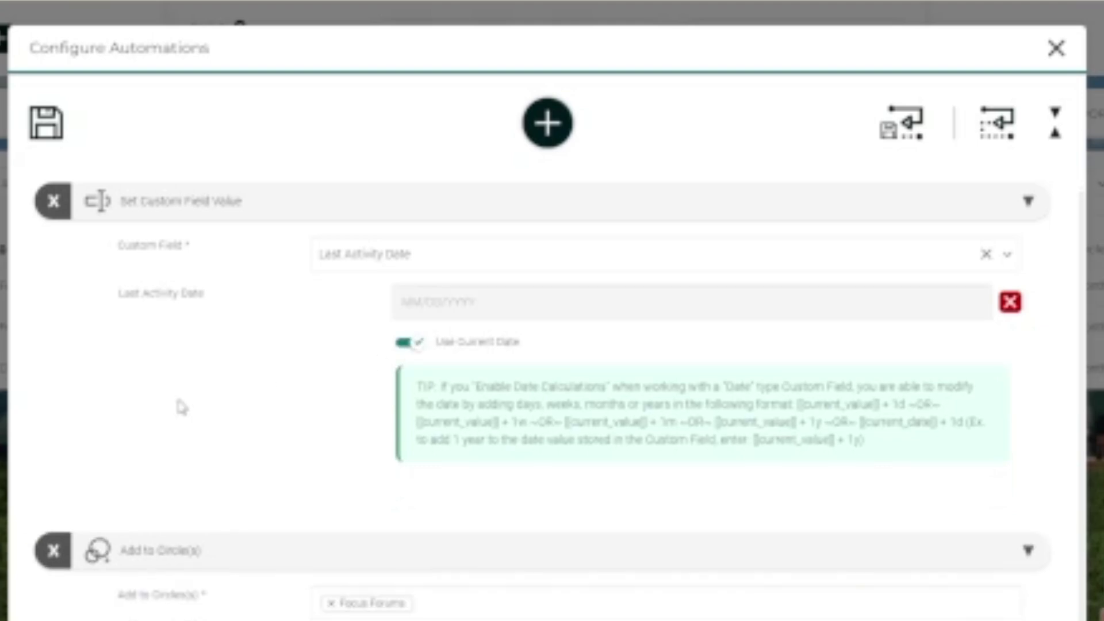
pyautogui.click(44, 128)
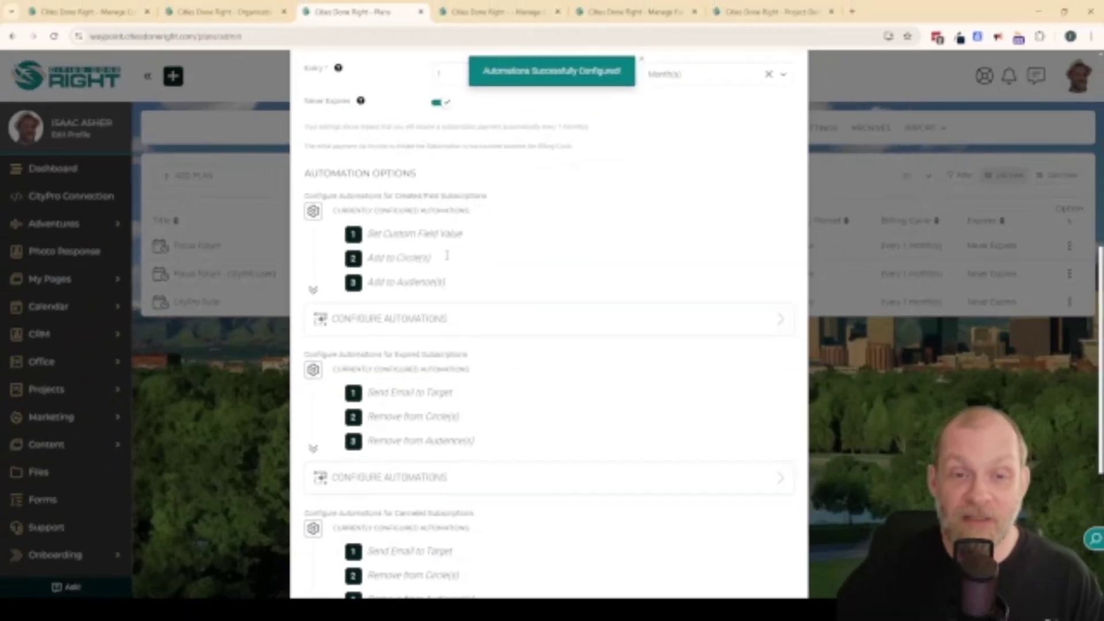
pyautogui.scroll(-10, 379, 379)
pyautogui.click(324, 572)
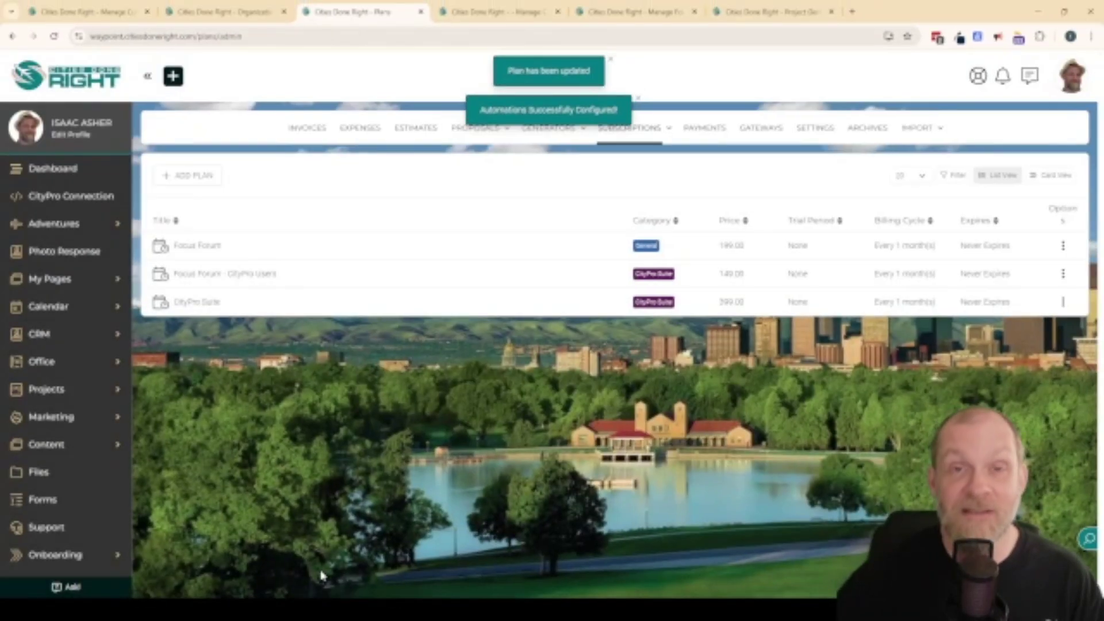
# Go to the calendar's appointment types and open the Partnership One-on-One type for editing
pyautogui.hotkey('ctrl', 'Tab')
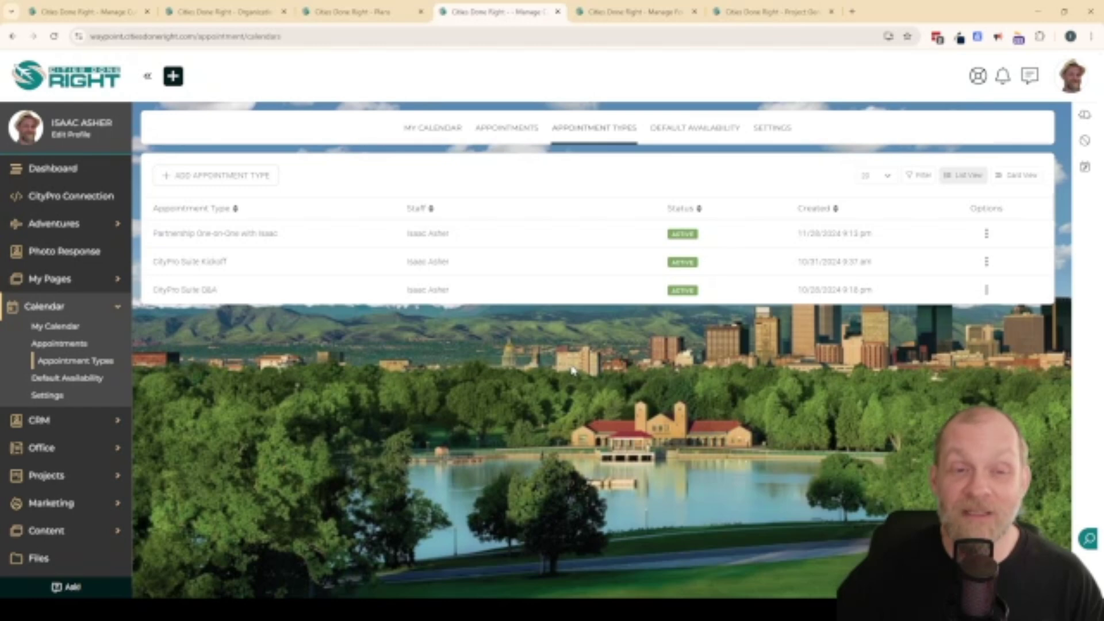
pyautogui.click(988, 235)
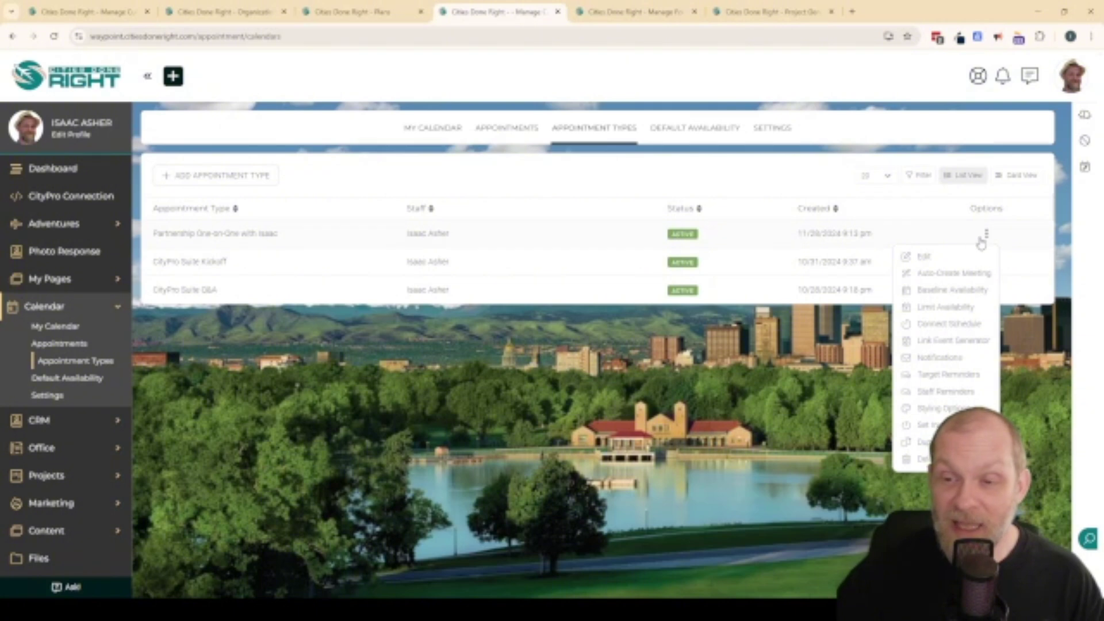
pyautogui.click(929, 257)
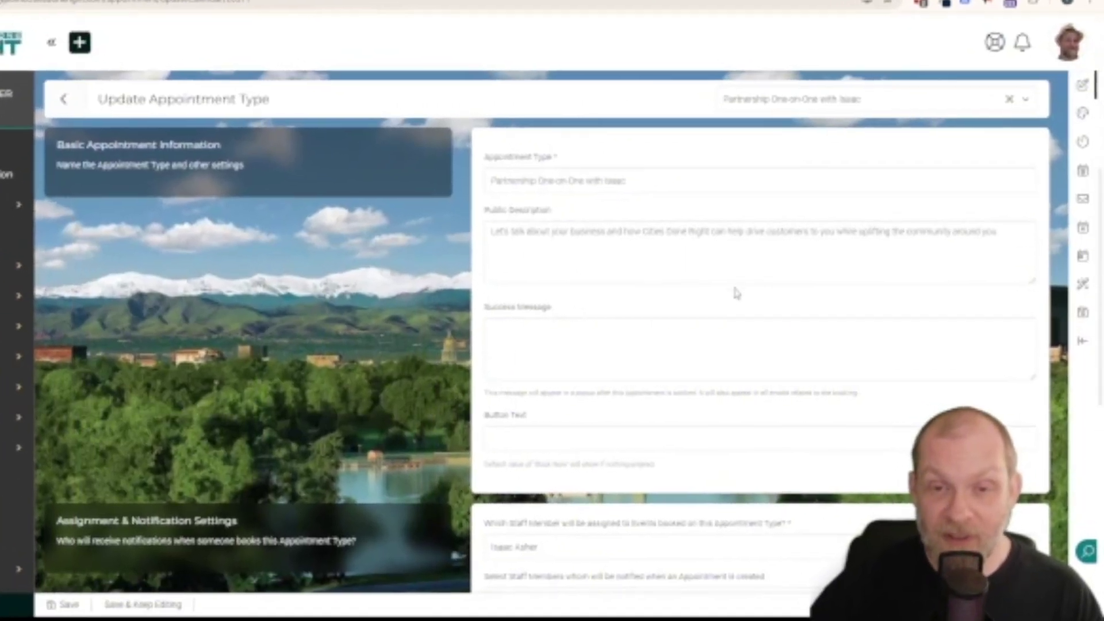
# Add a Set Custom Field Value automation triggered when an appointment of this type is completed
pyautogui.scroll(-10, 552, 278)
pyautogui.scroll(-5, 434, 251)
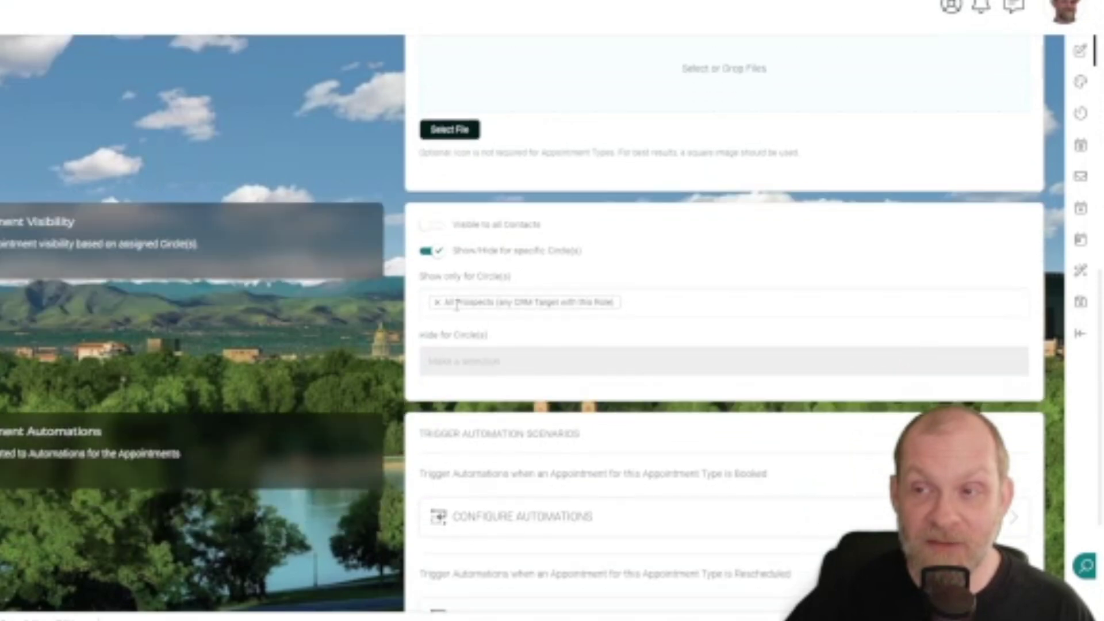
pyautogui.scroll(-1, 403, 242)
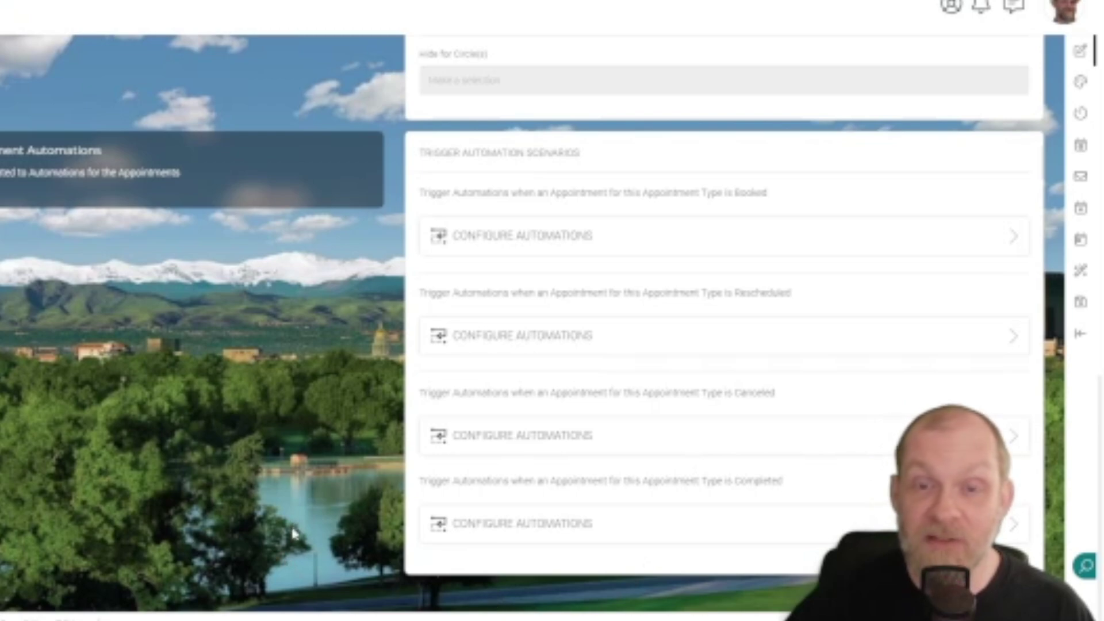
pyautogui.click(619, 535)
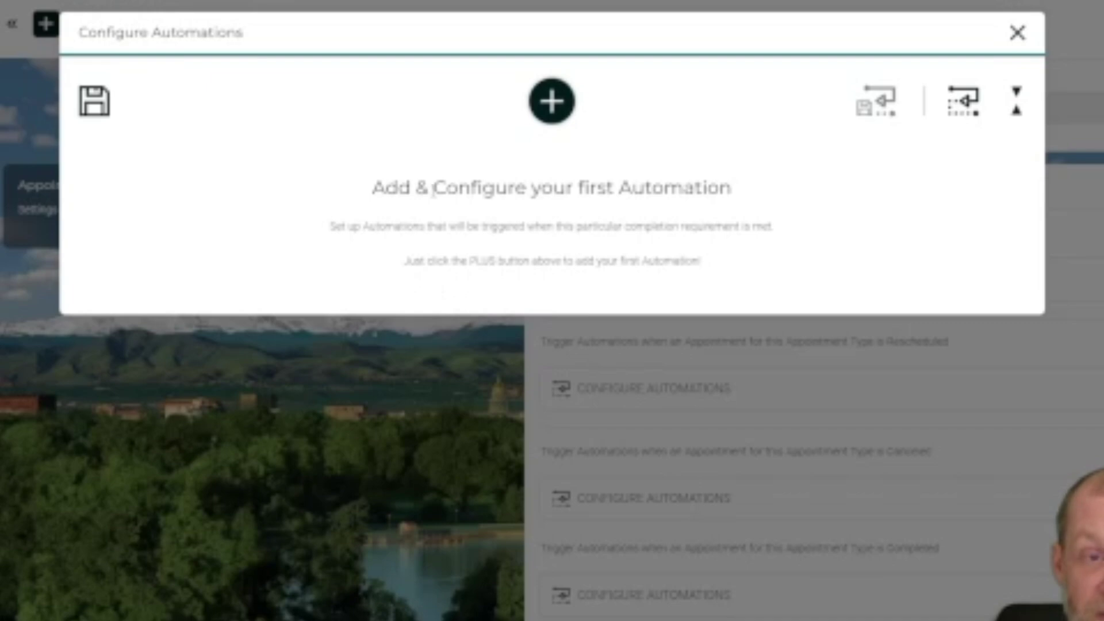
pyautogui.click(552, 102)
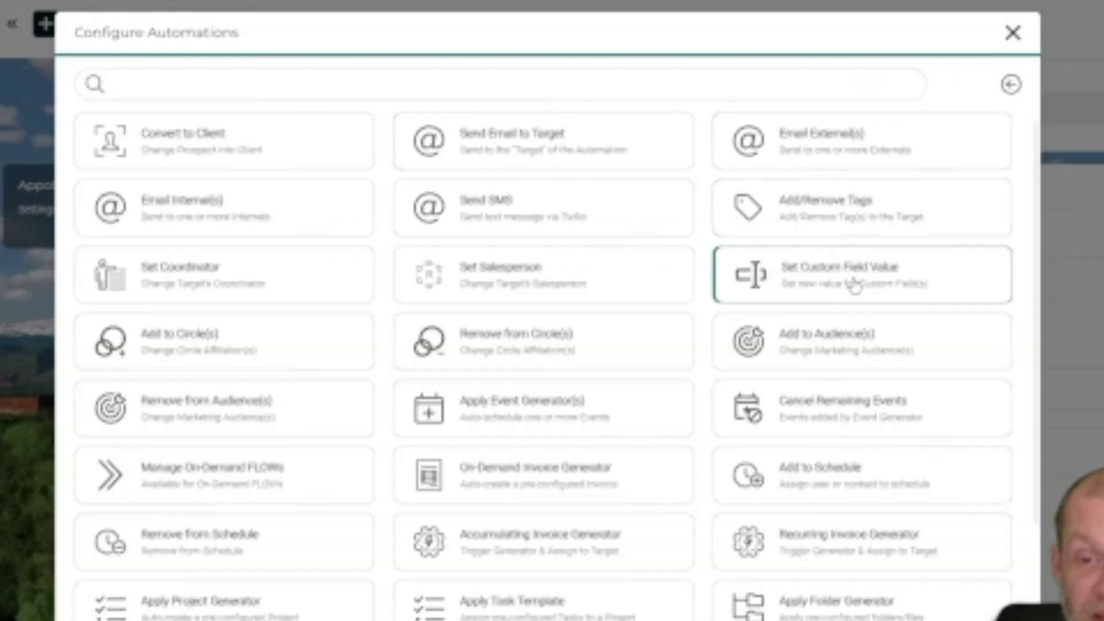
pyautogui.click(819, 283)
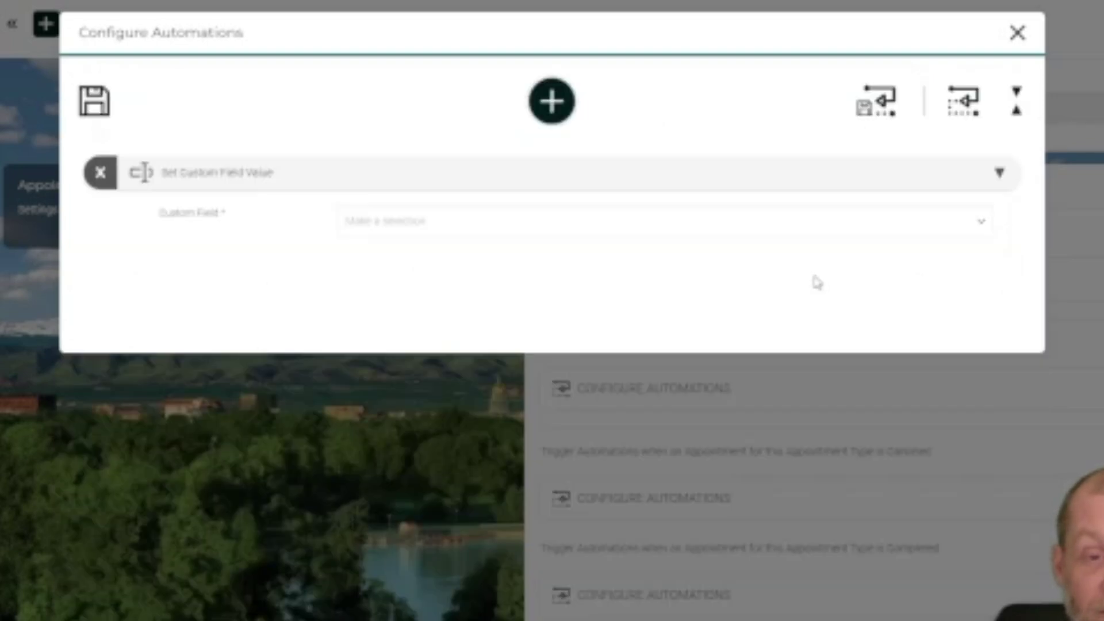
# Make the completed-appointment automation set Last Activity Date to the current date, then save it and the appointment type
pyautogui.click(484, 226)
pyautogui.write('test cfd')
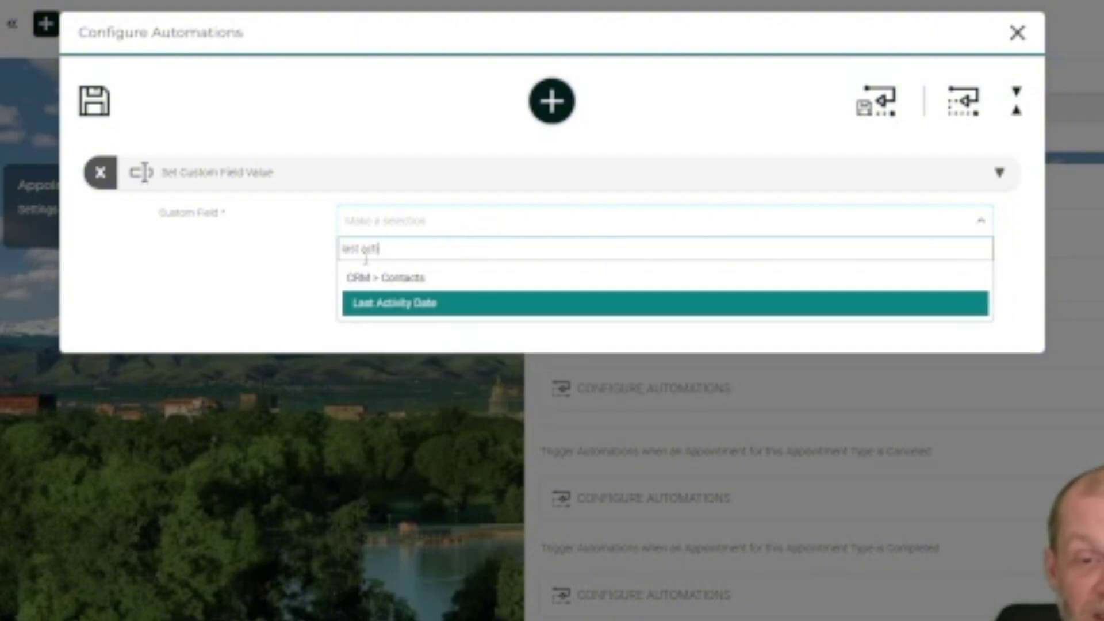
pyautogui.click(393, 311)
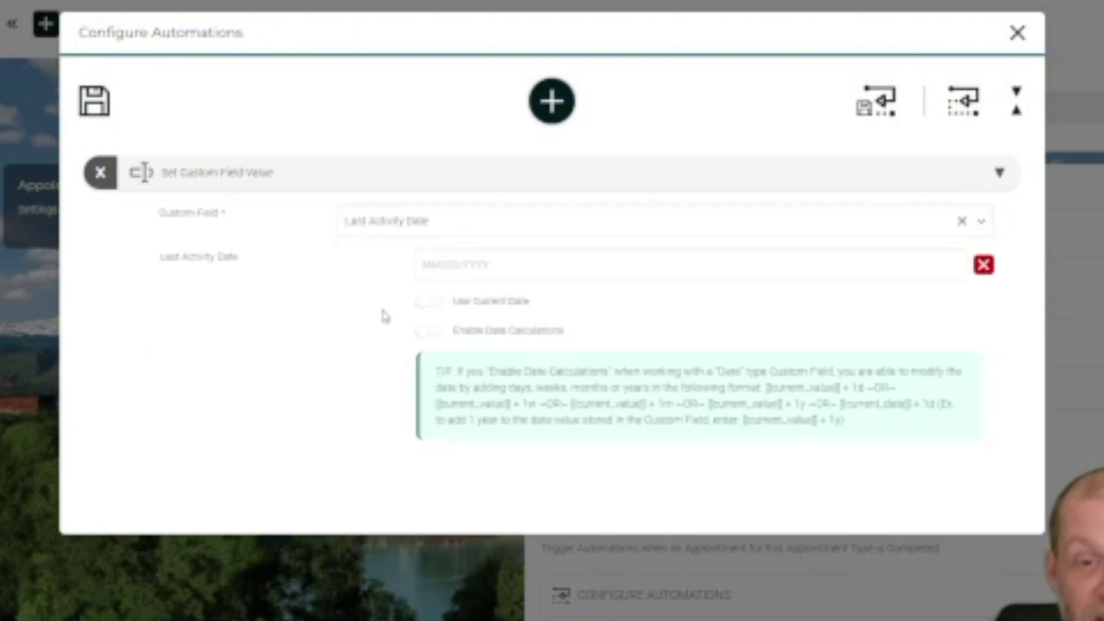
pyautogui.click(430, 303)
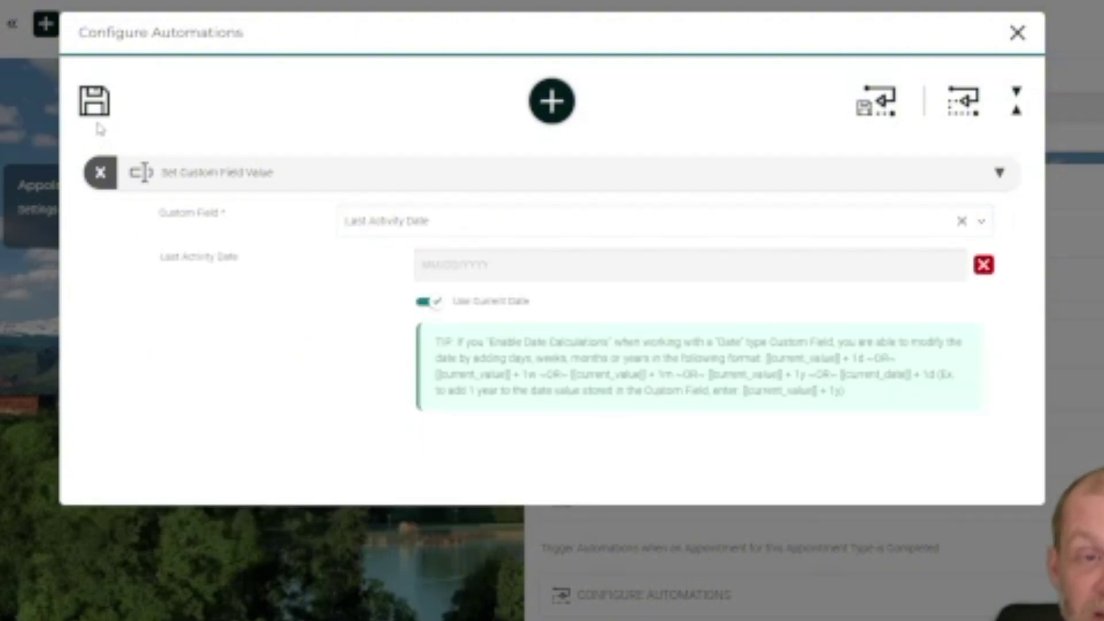
pyautogui.click(94, 101)
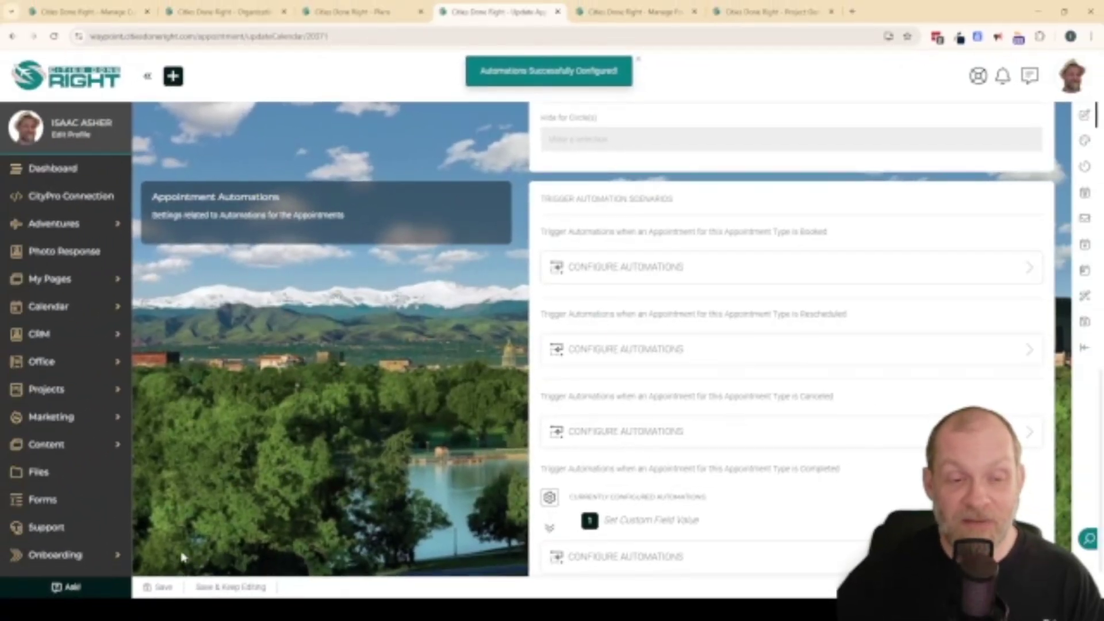
pyautogui.click(157, 587)
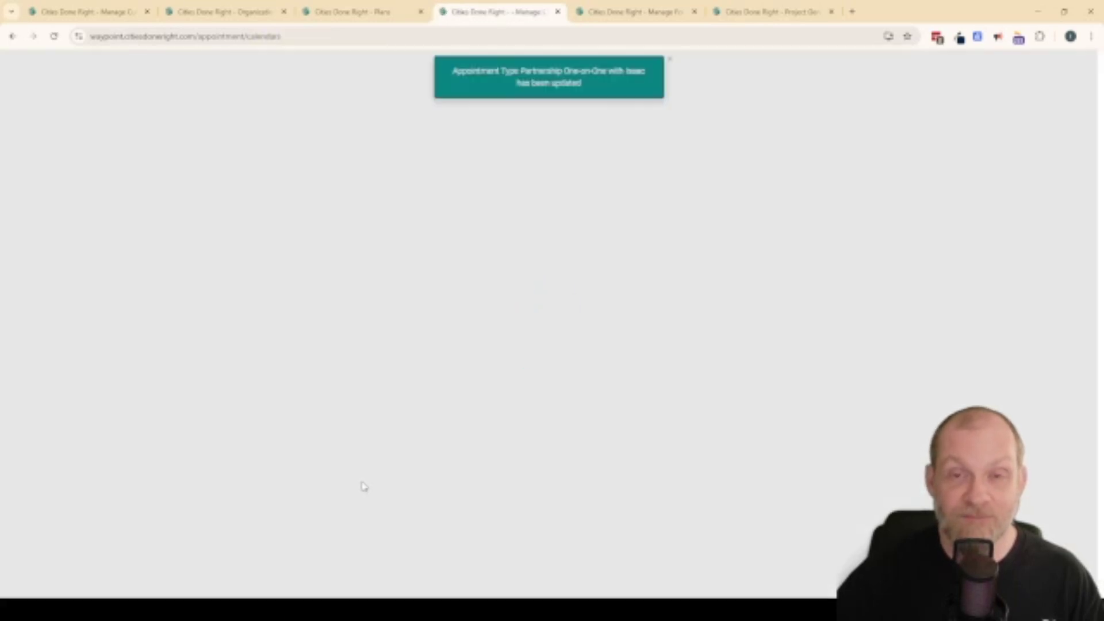
# Add a Trigger Automations action to the Client Details form and expand its settings
pyautogui.hotkey('ctrl', 'Tab')
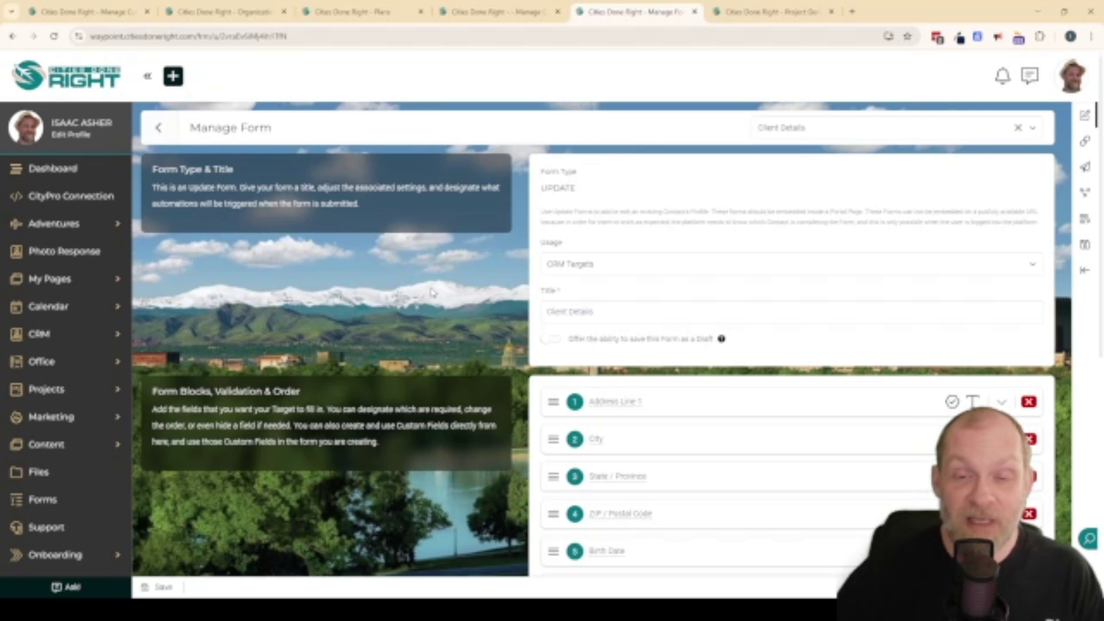
pyautogui.scroll(-1, 524, 324)
pyautogui.scroll(-7, 524, 324)
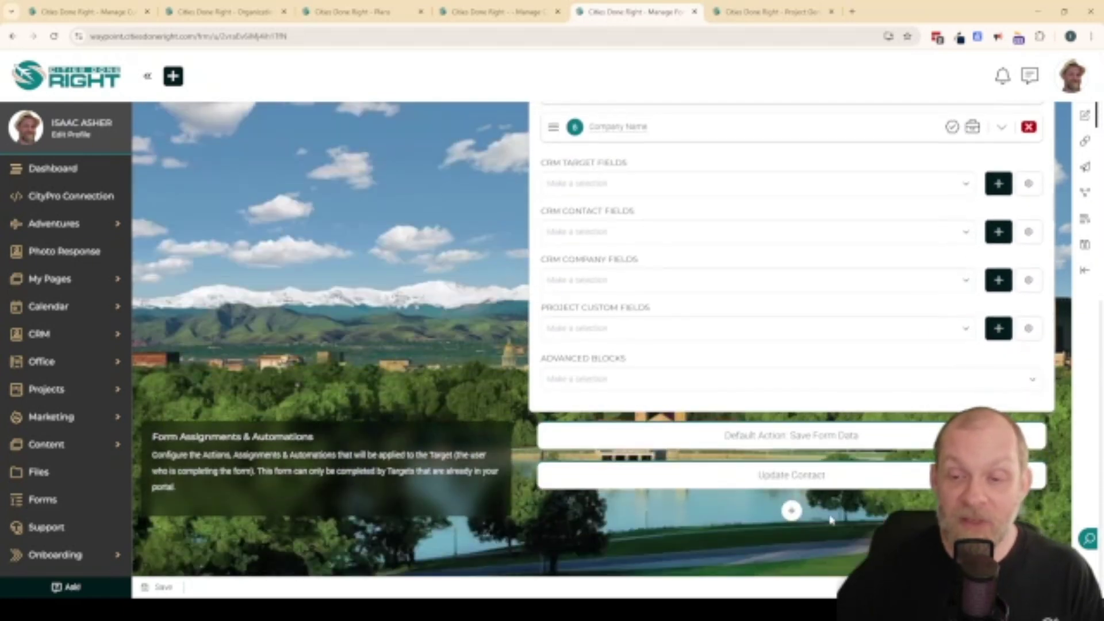
pyautogui.click(791, 510)
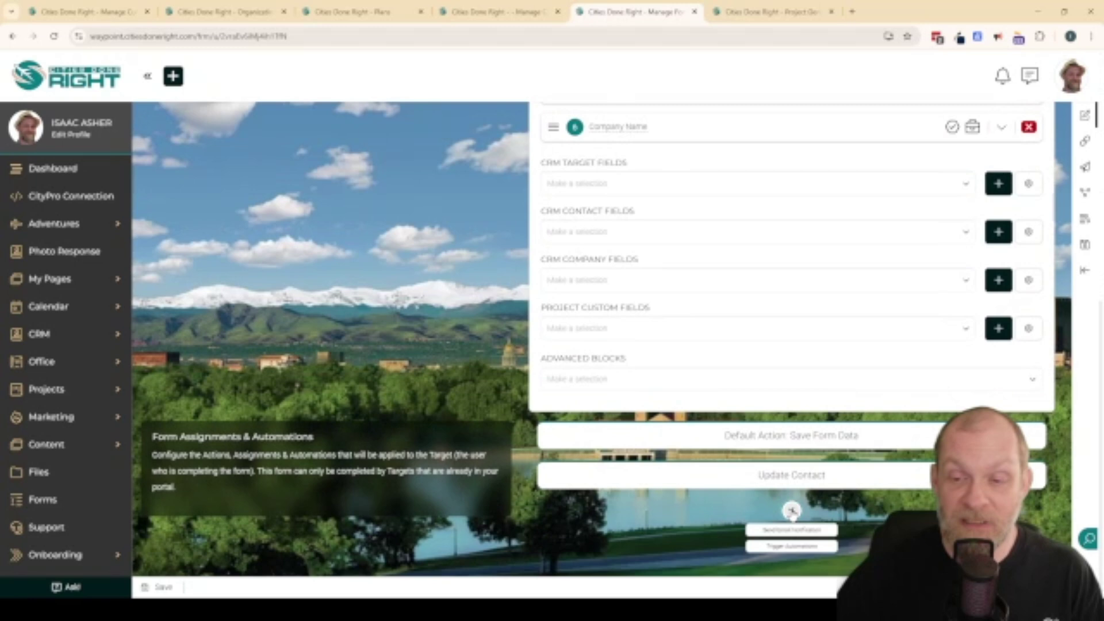
pyautogui.click(789, 555)
pyautogui.scroll(-1, 789, 558)
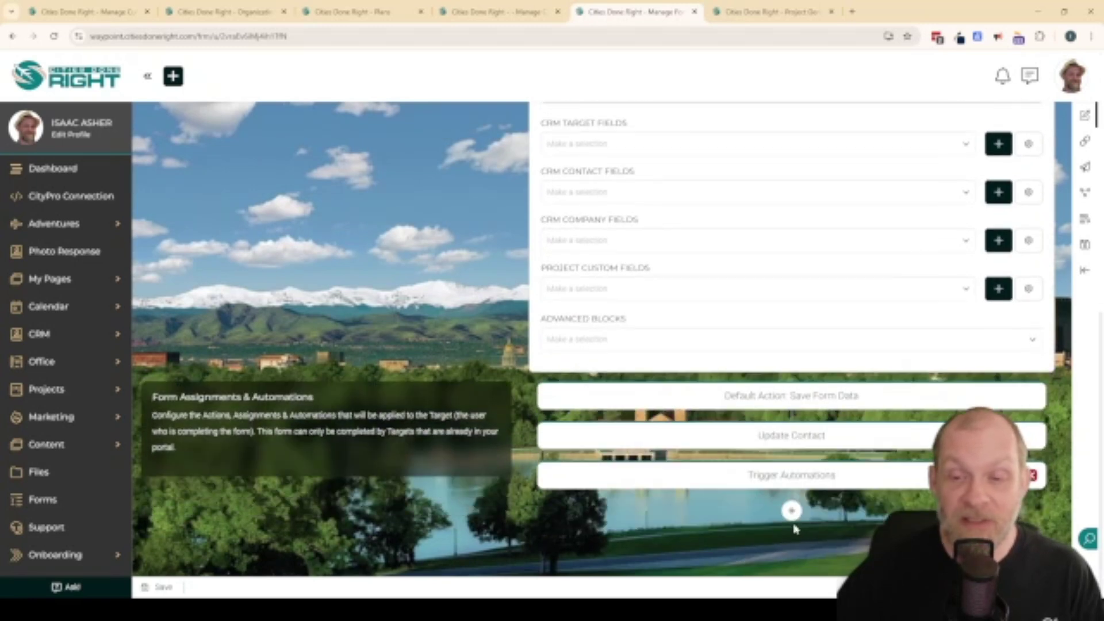
pyautogui.click(1002, 476)
pyautogui.scroll(-2, 1002, 475)
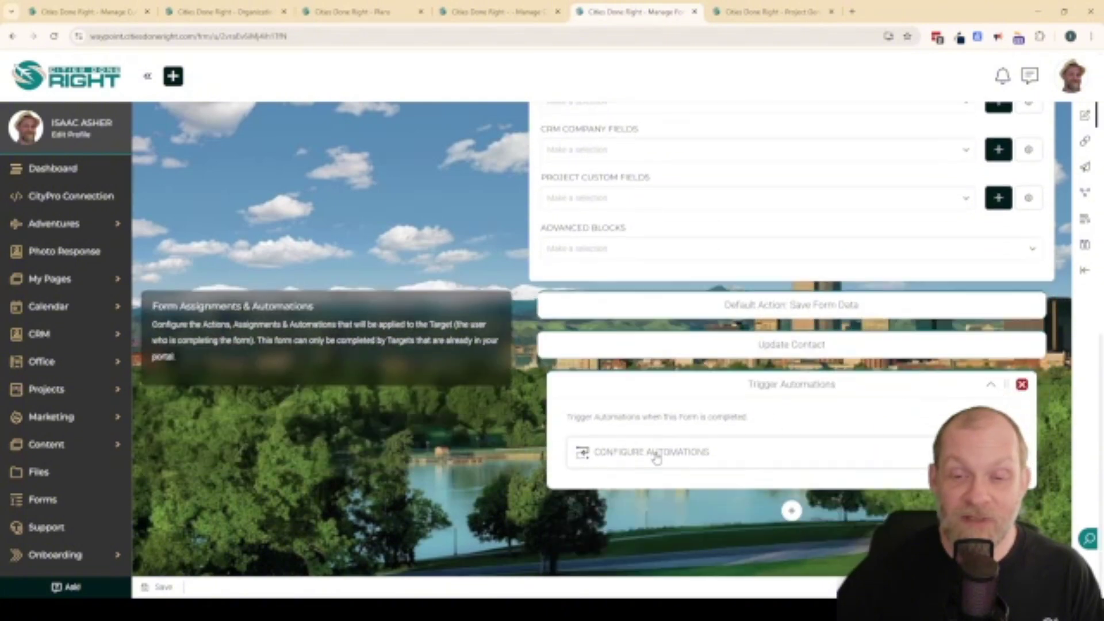
# Add a Set Custom Field Value automation triggered when the Client Details form is completed
pyautogui.click(656, 458)
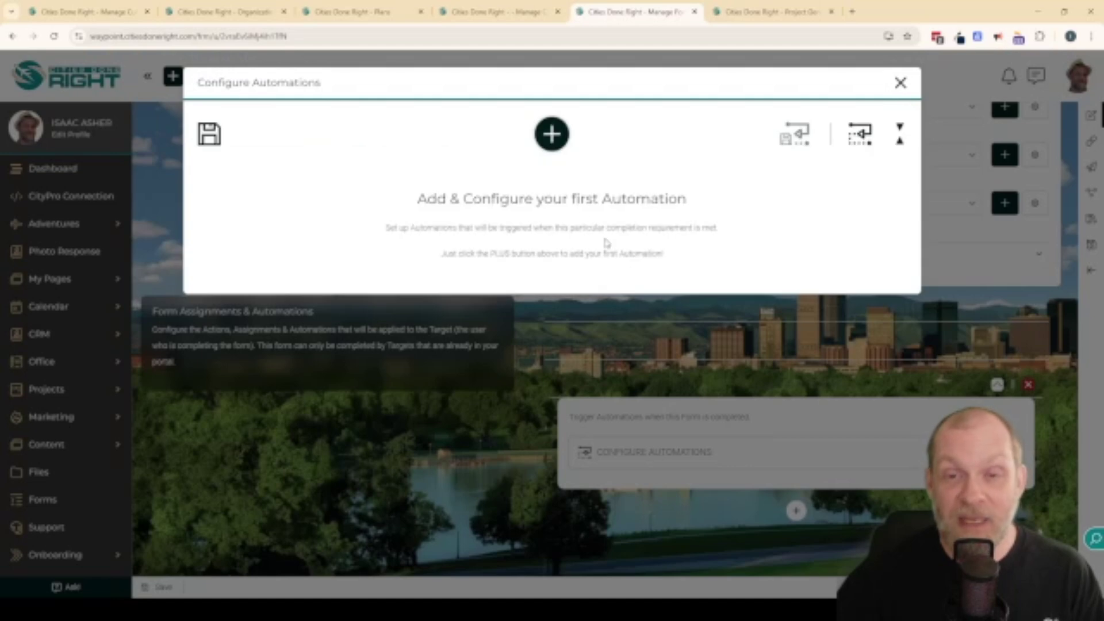
pyautogui.click(552, 134)
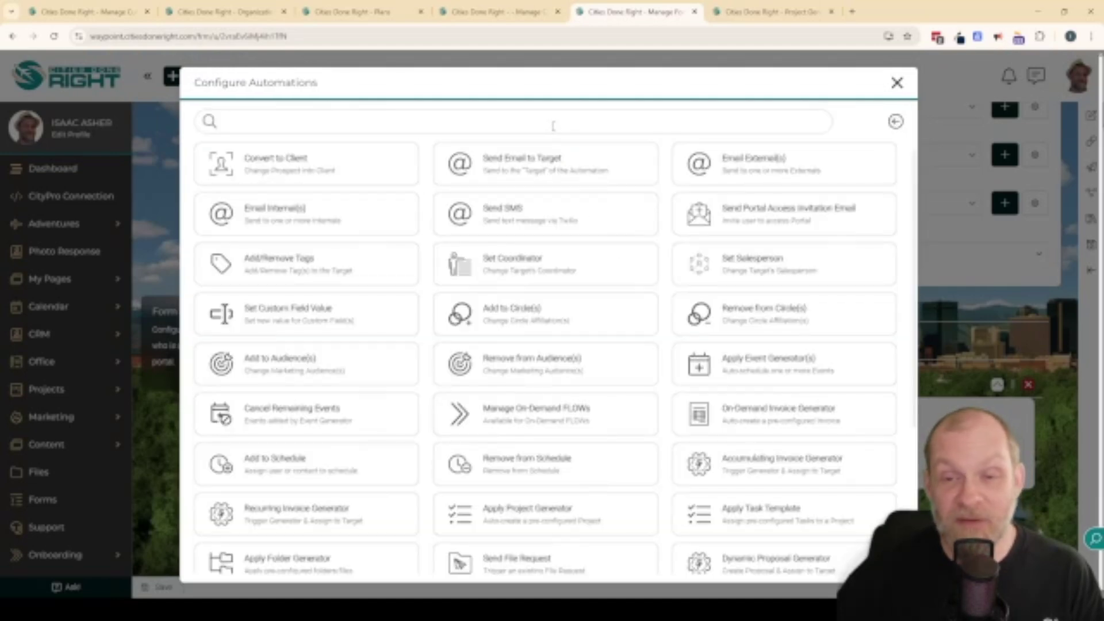
pyautogui.click(313, 319)
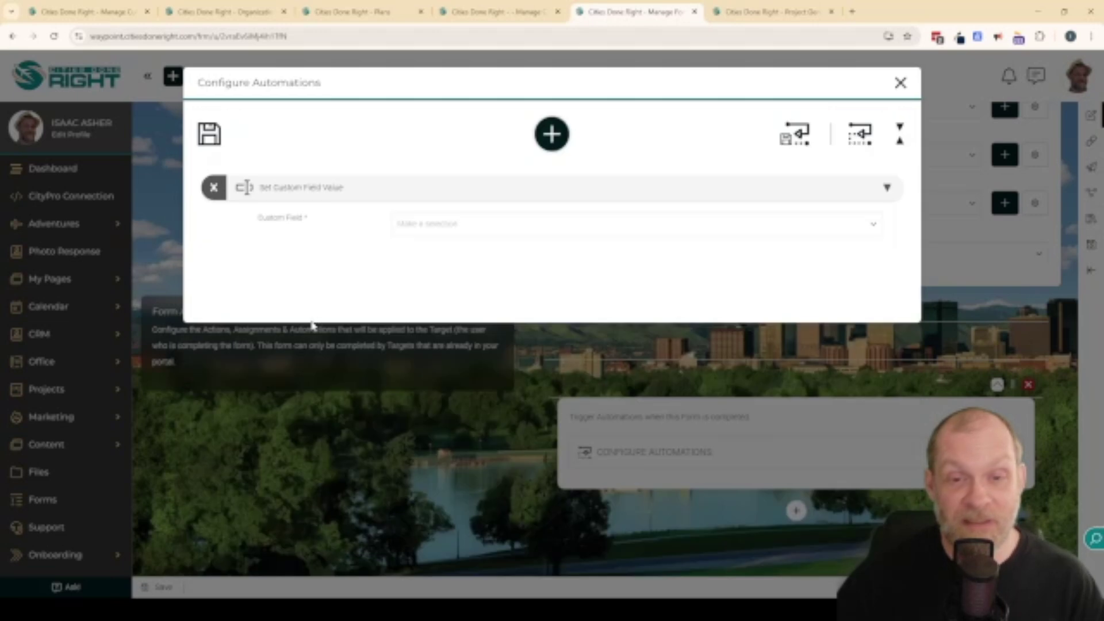
# Make the form automation set Last Activity Date to the current date, then save the automation and the form
pyautogui.click(538, 227)
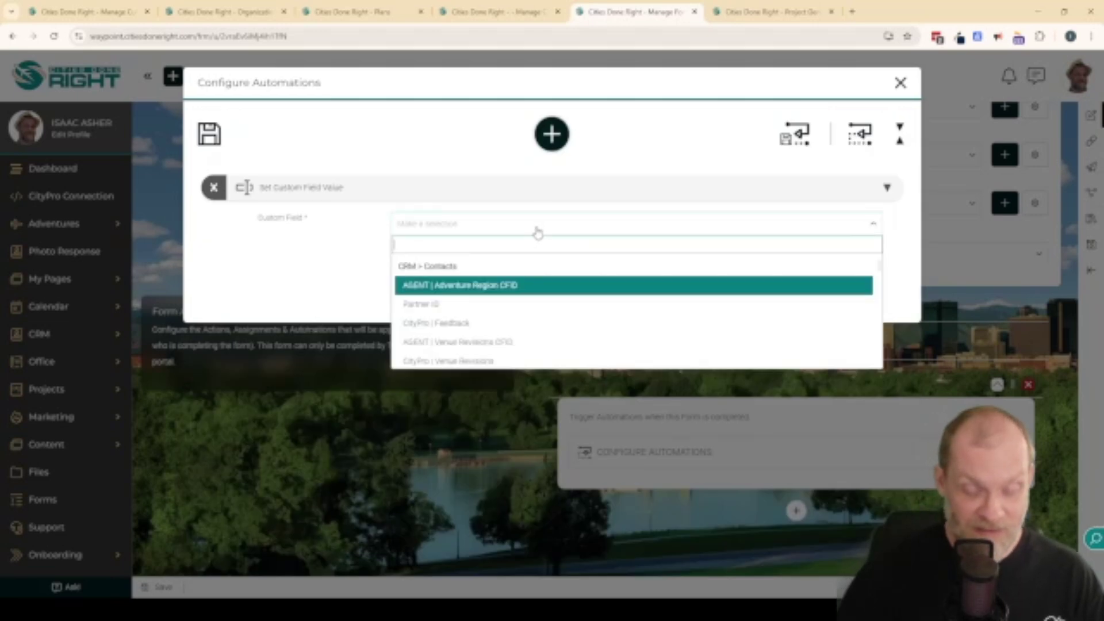
pyautogui.write('last')
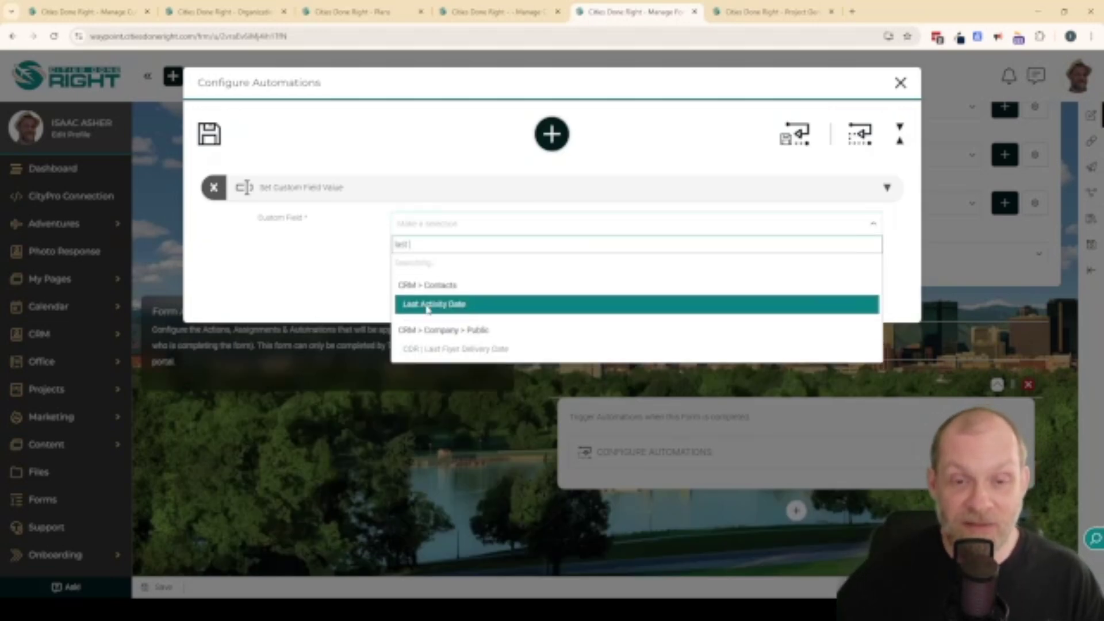
pyautogui.click(463, 285)
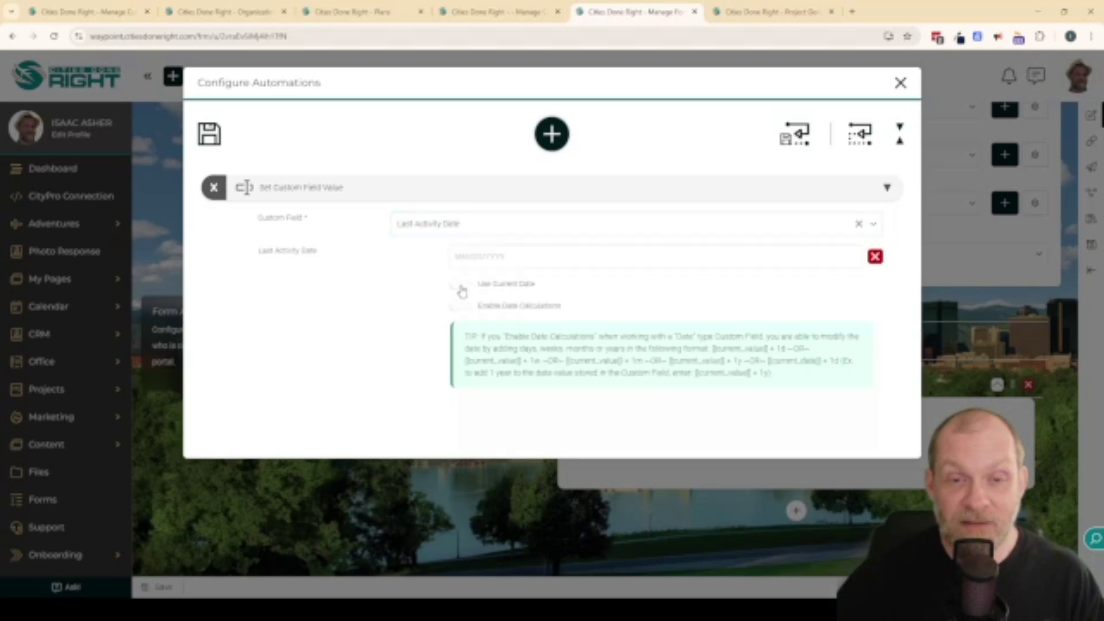
pyautogui.click(457, 286)
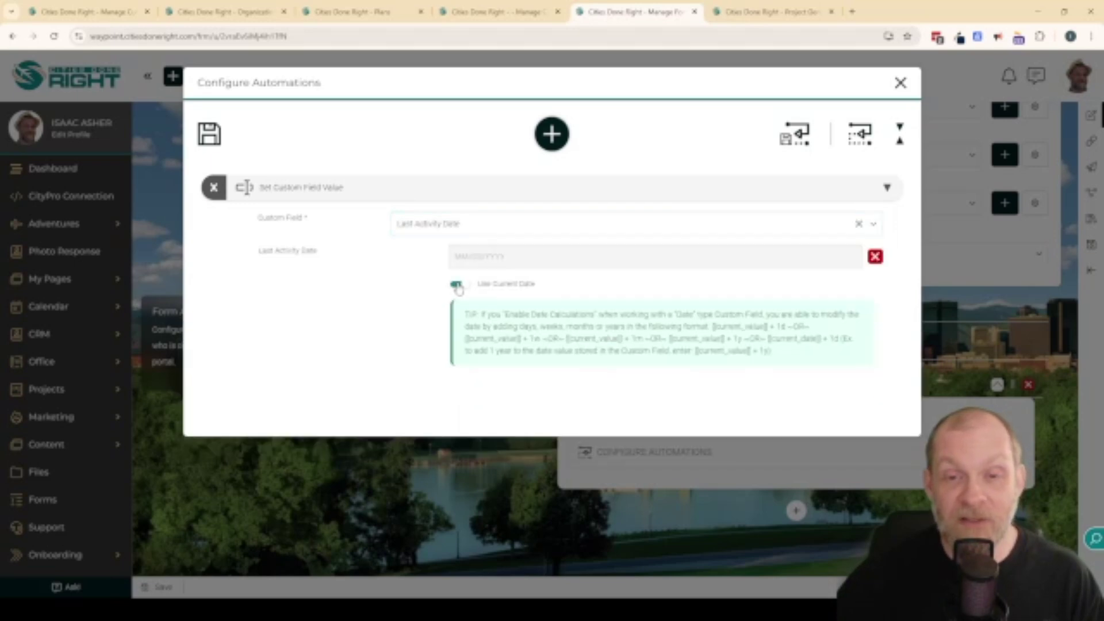
pyautogui.click(209, 133)
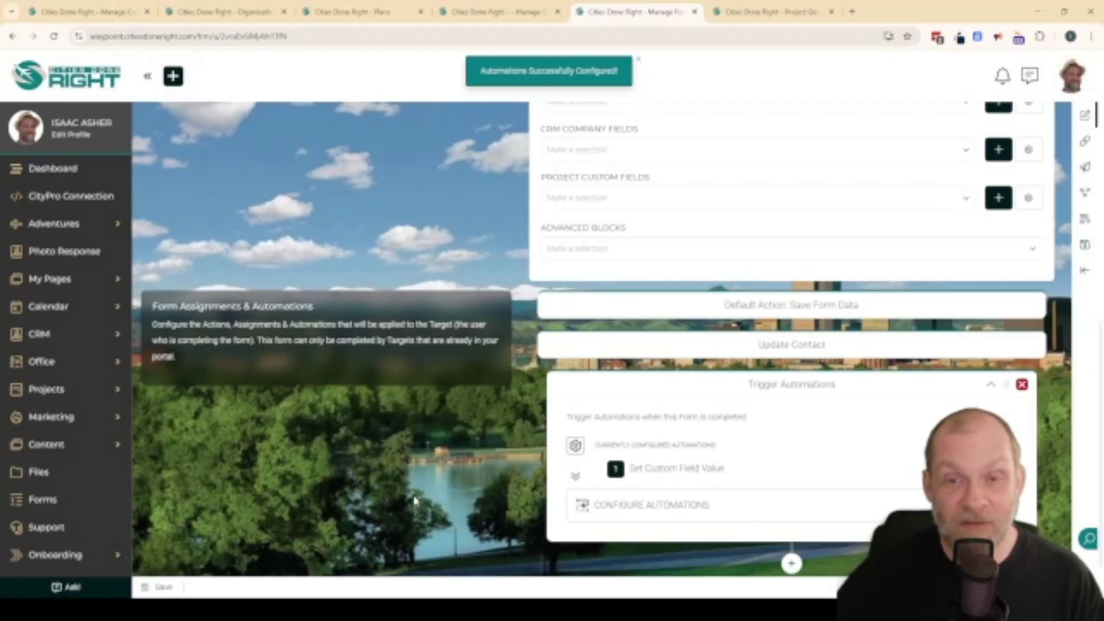
pyautogui.click(155, 587)
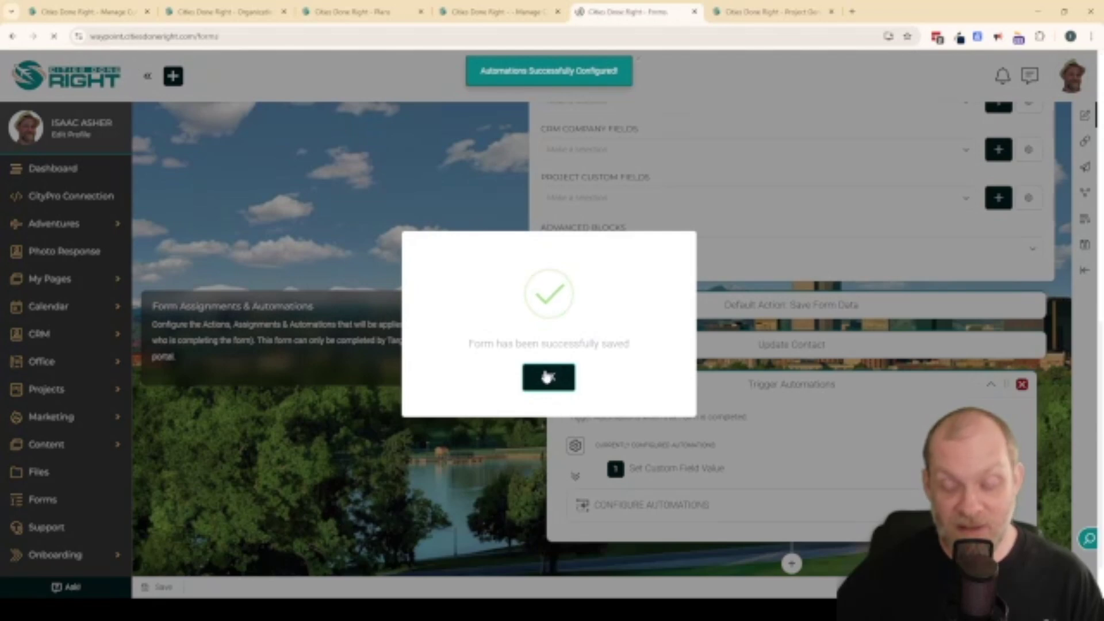
# Dismiss the form's save confirmation, switch to the project generators list, and open the CPRO | Portal Creation generator for editing
pyautogui.click(548, 377)
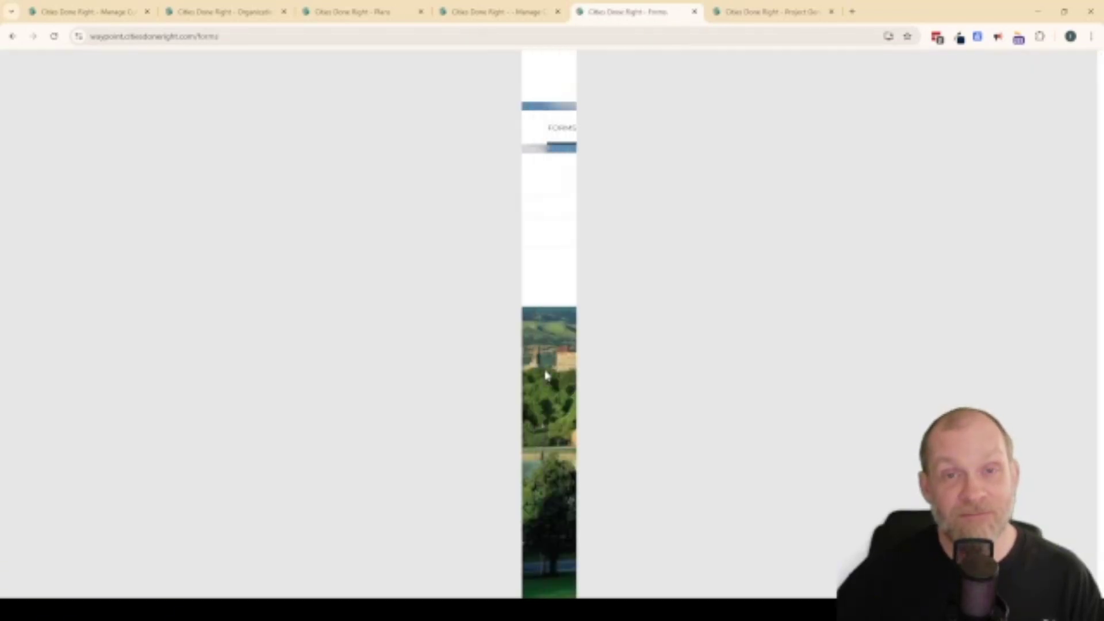
pyautogui.hotkey('ctrl', 'Tab')
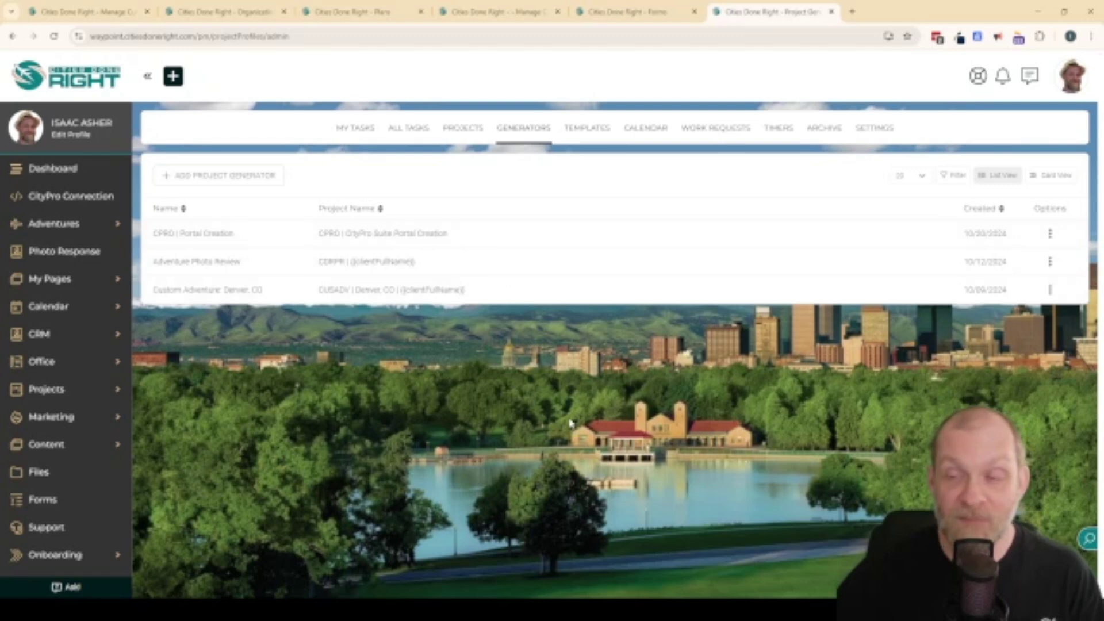
pyautogui.click(1050, 235)
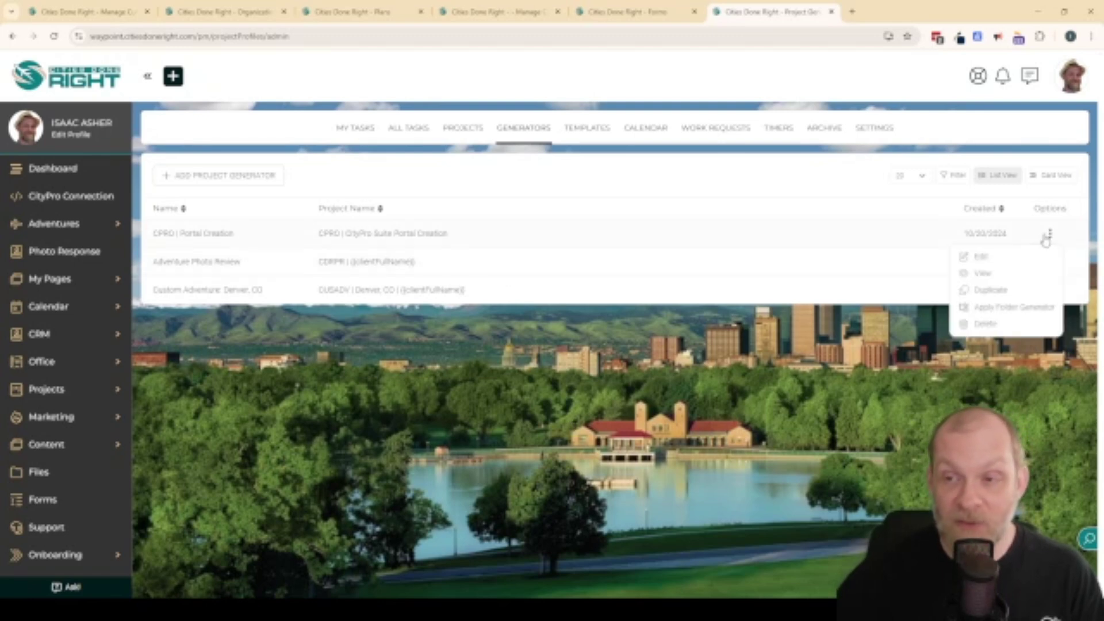
pyautogui.click(976, 257)
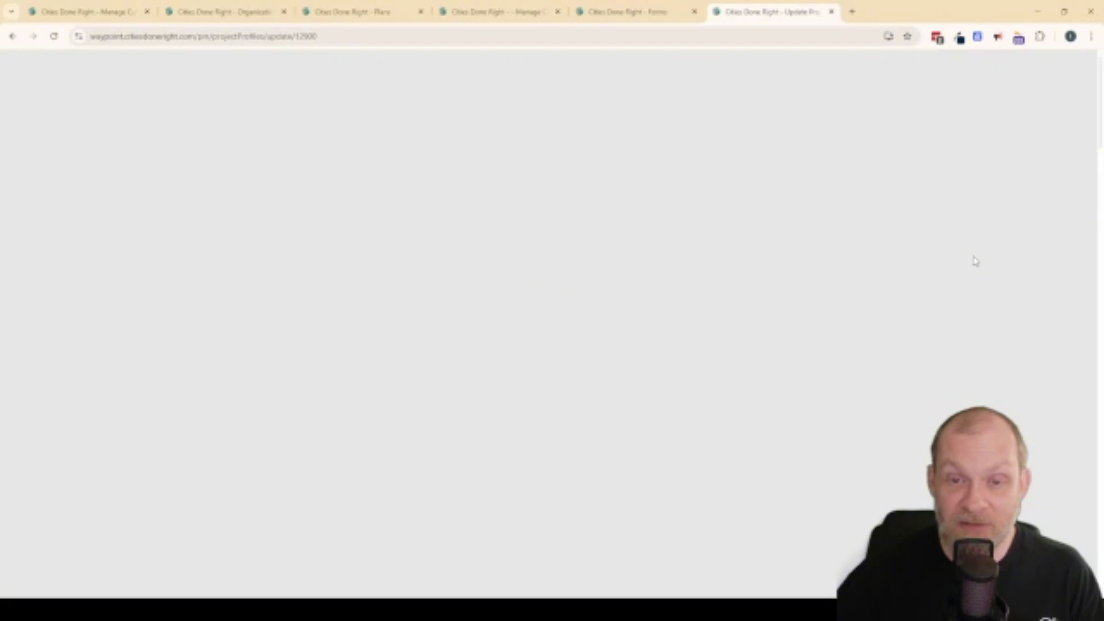
# Review the project generator's settings through to the automations triggered on project generation and on project completion
pyautogui.scroll(-5, 500, 386)
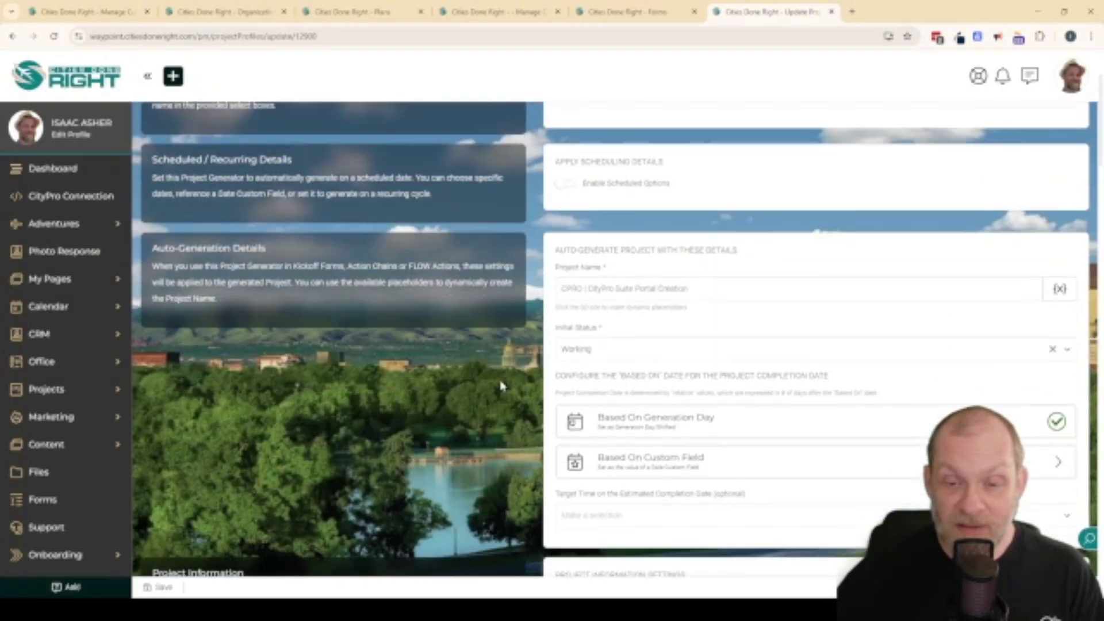
pyautogui.scroll(-10, 500, 386)
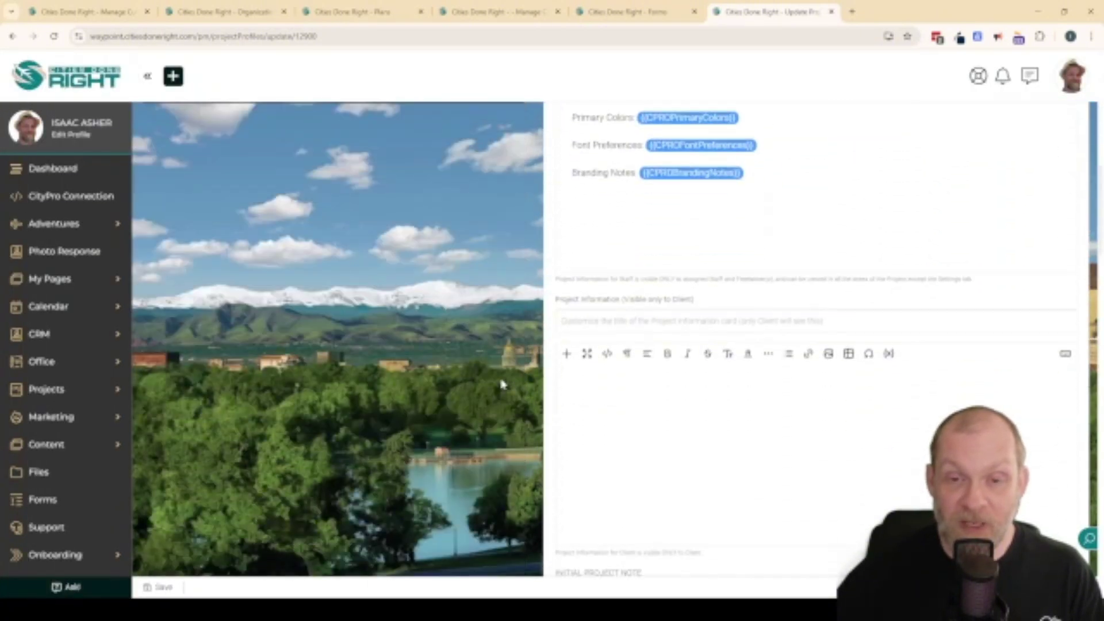
pyautogui.scroll(-8, 501, 386)
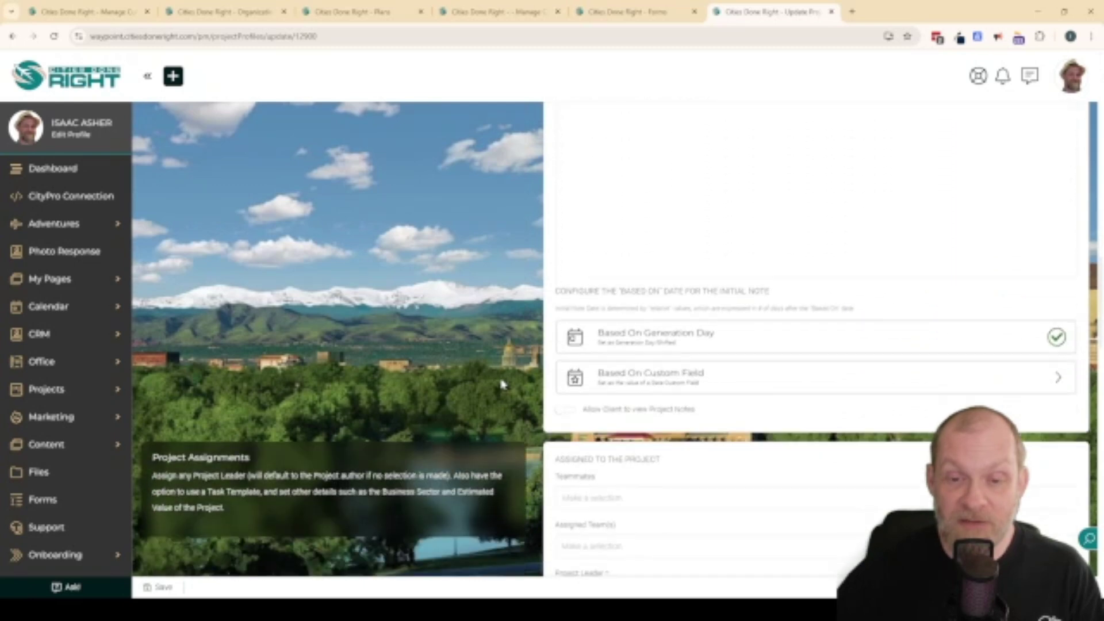
pyautogui.scroll(-5, 501, 384)
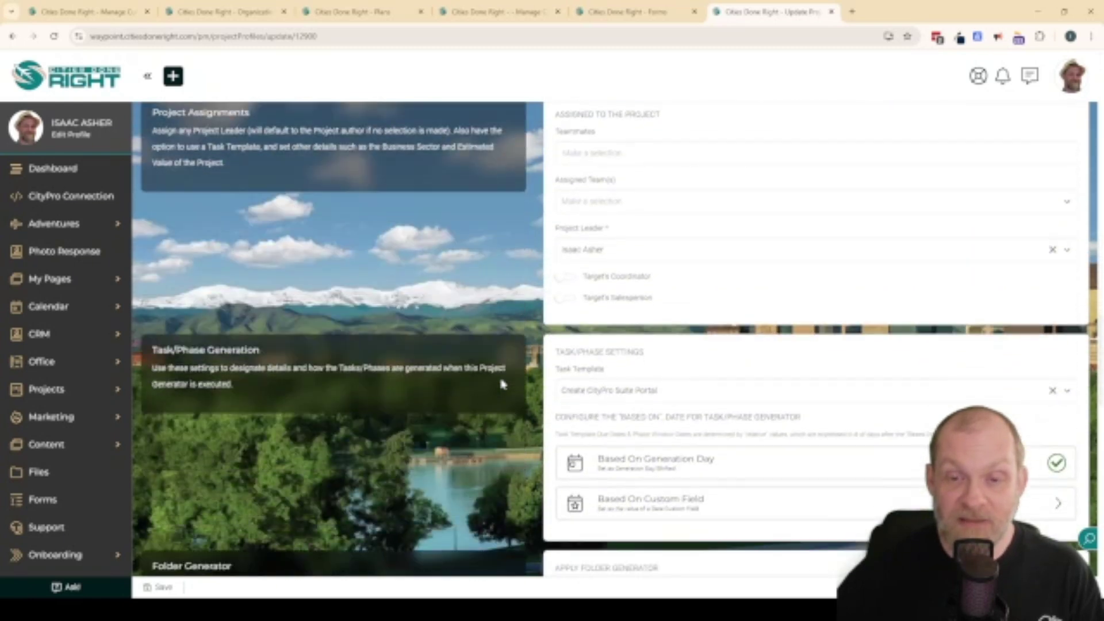
pyautogui.scroll(-5, 501, 384)
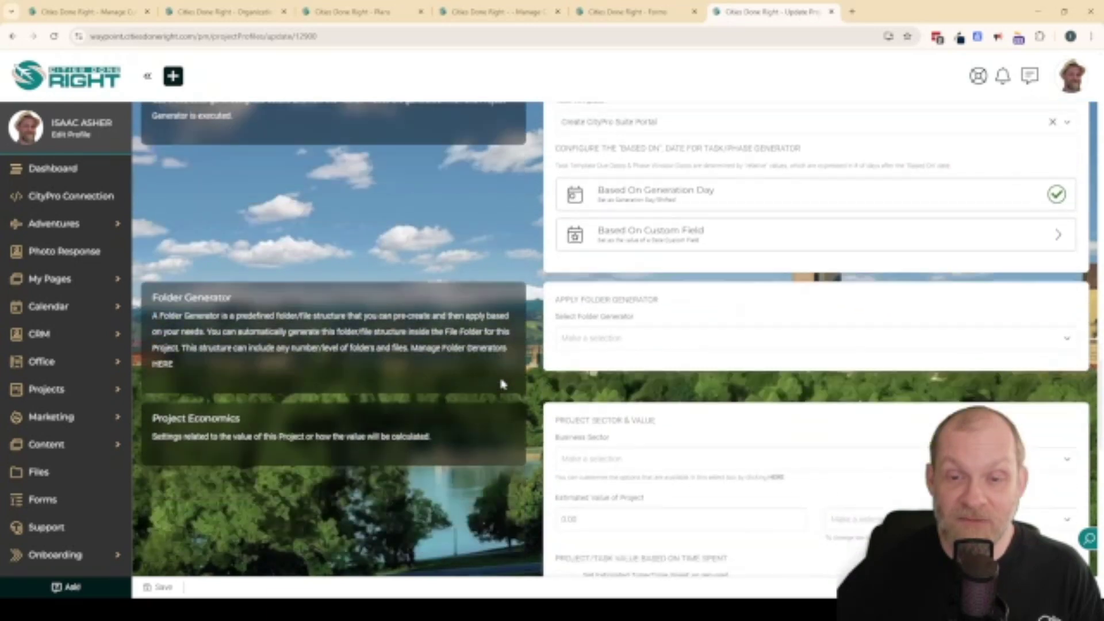
pyautogui.scroll(-5, 502, 384)
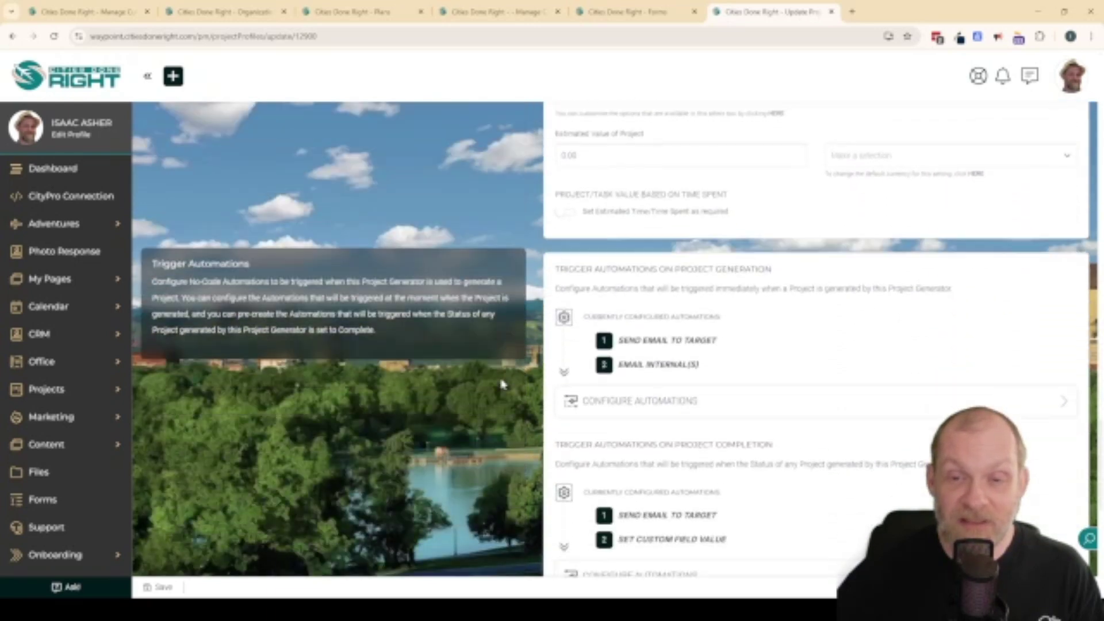
pyautogui.scroll(-1, 502, 384)
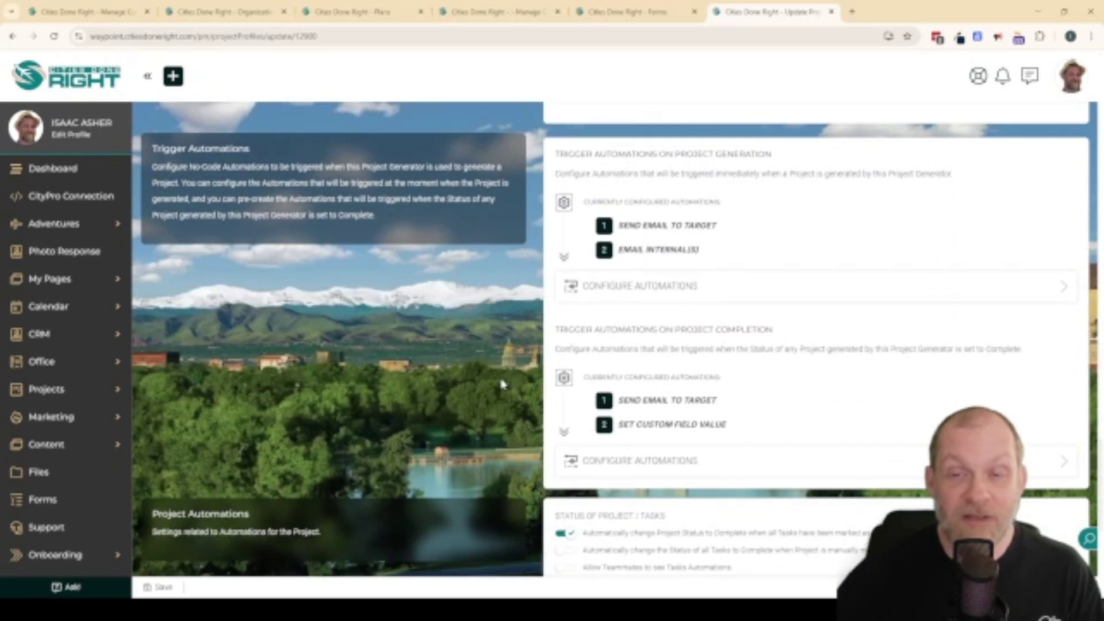
pyautogui.moveTo(772, 154); pyautogui.dragTo(557, 156)
pyautogui.click(815, 161)
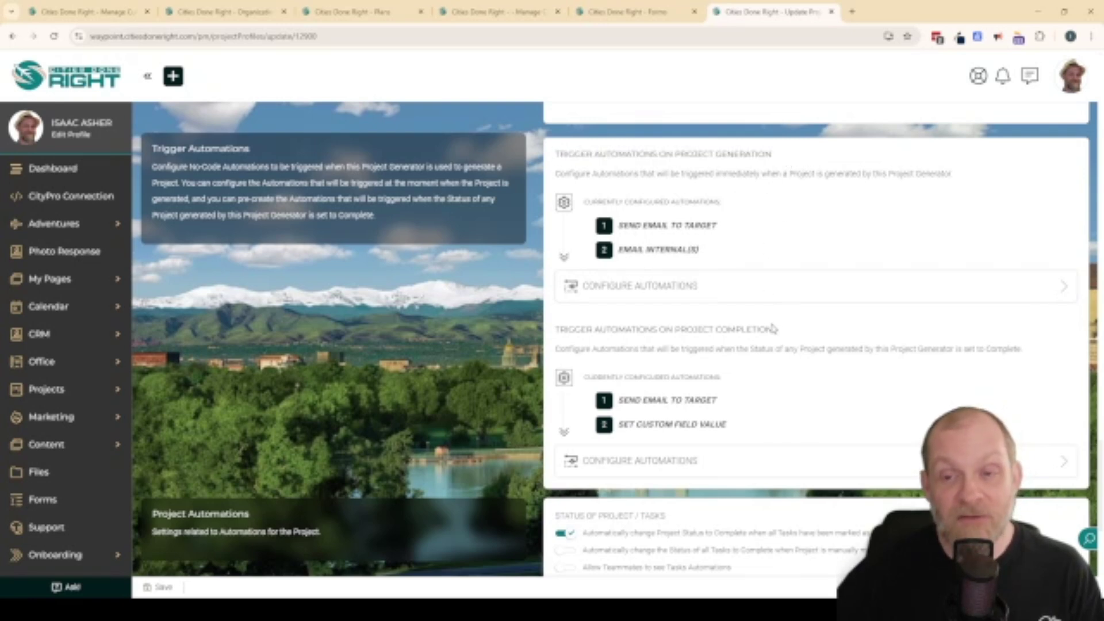
pyautogui.moveTo(785, 332); pyautogui.dragTo(580, 332)
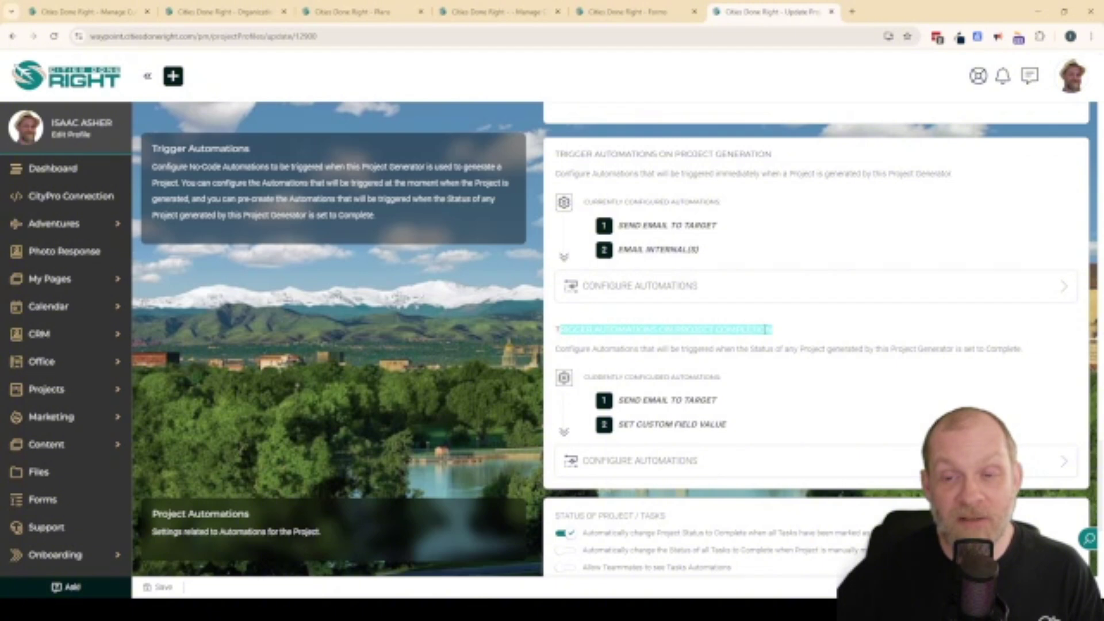
pyautogui.click(695, 332)
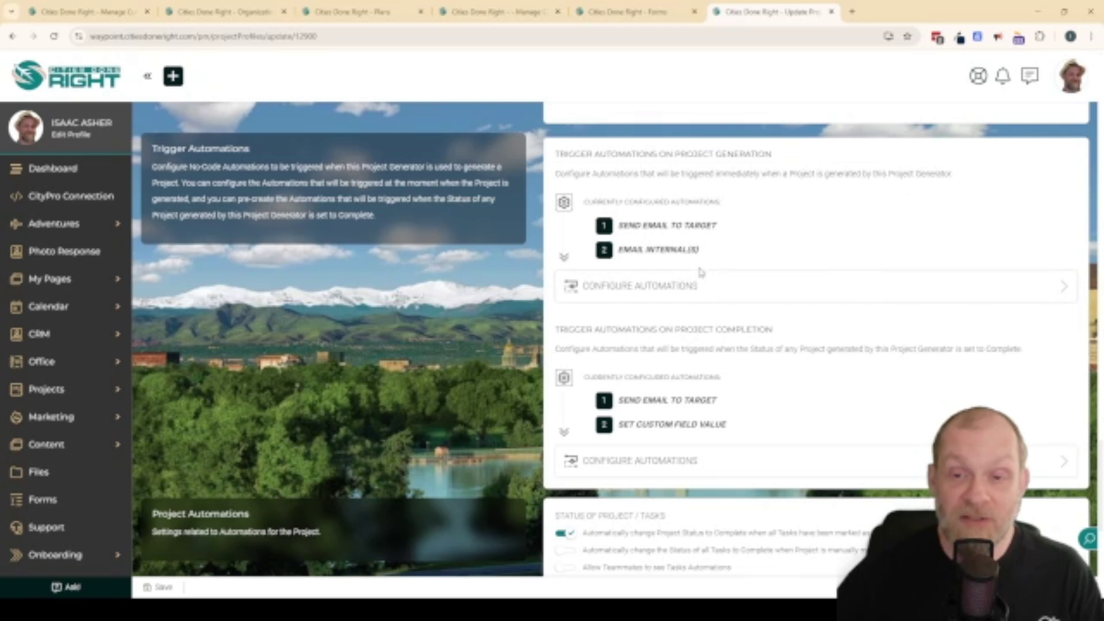
# Add a Set Custom Field Value automation to the ones triggered on project generation
pyautogui.click(697, 291)
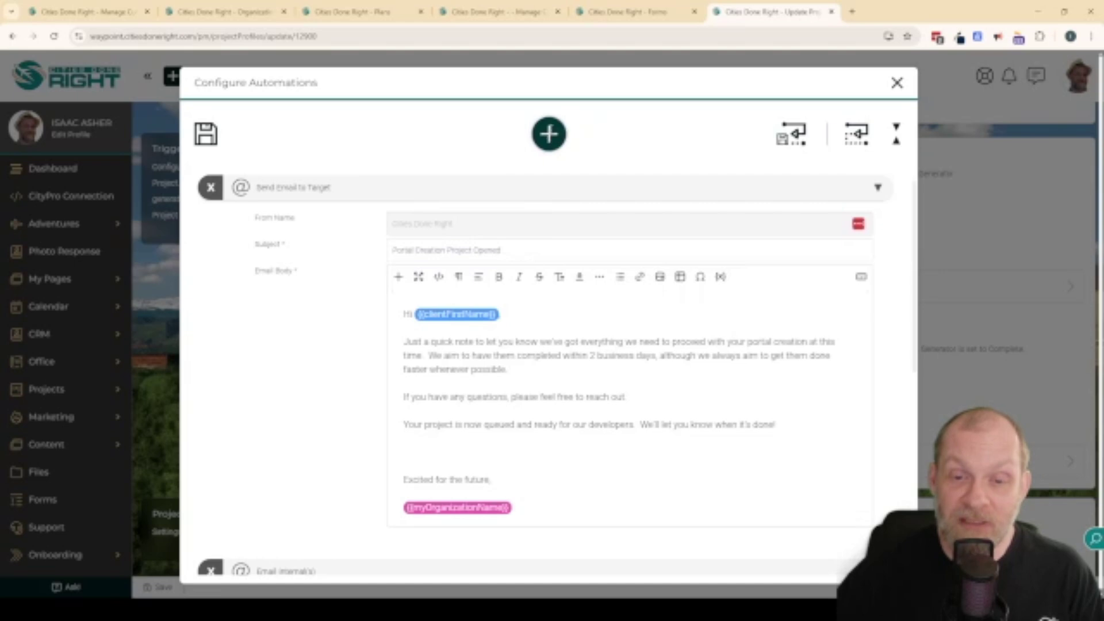
pyautogui.click(549, 133)
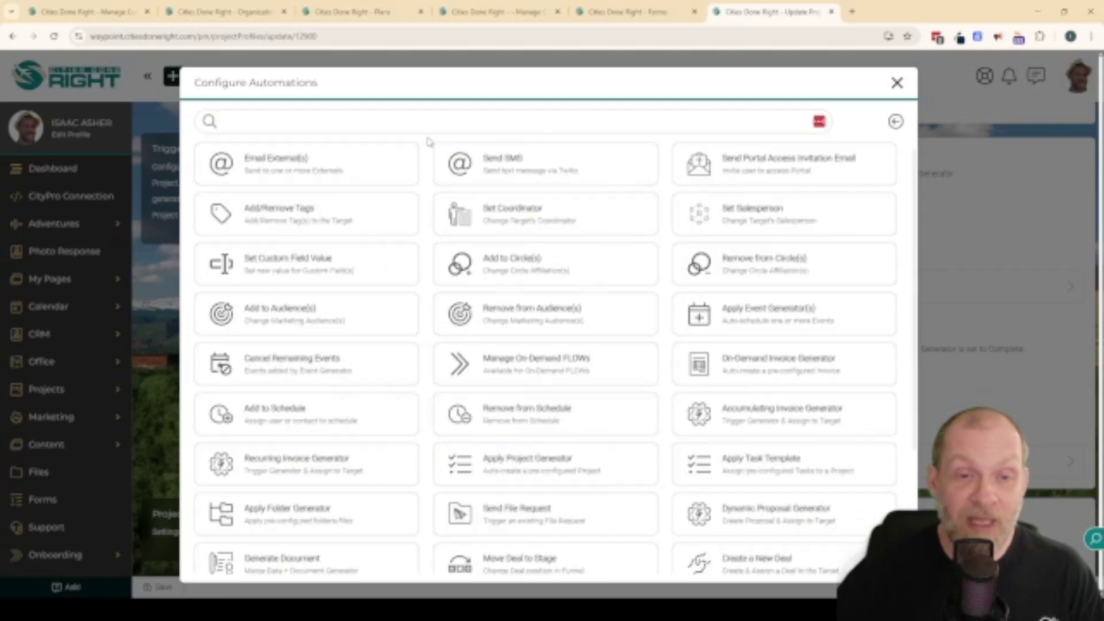
pyautogui.click(361, 277)
pyautogui.scroll(-10, 362, 277)
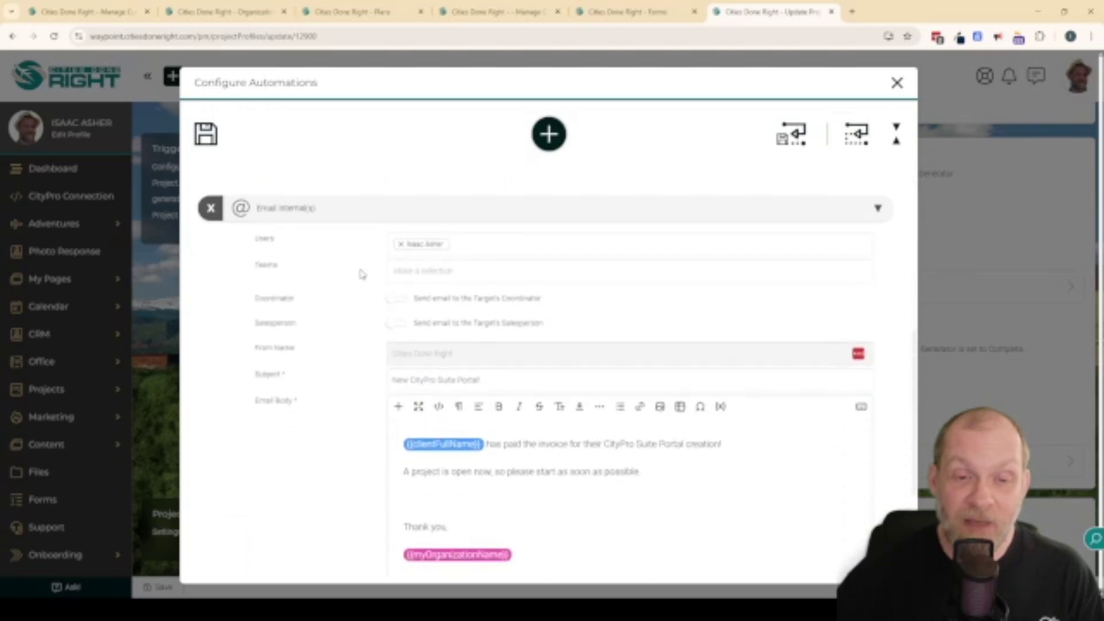
# Make the project generation automation set Last Activity Date to the current date, then save the automations and the project generator
pyautogui.click(505, 503)
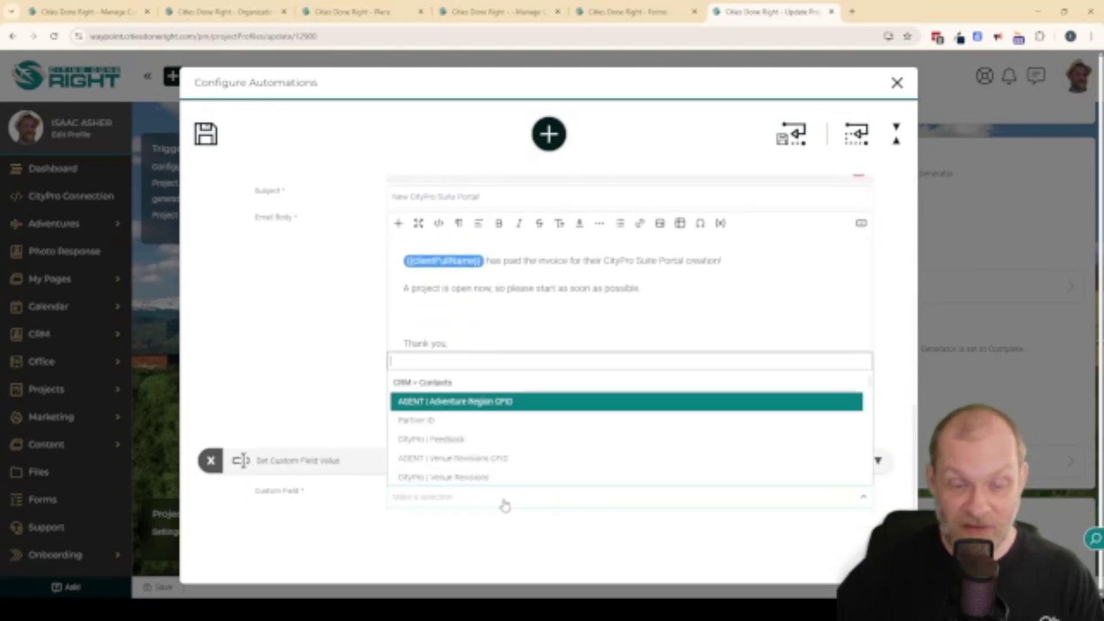
pyautogui.write('lost')
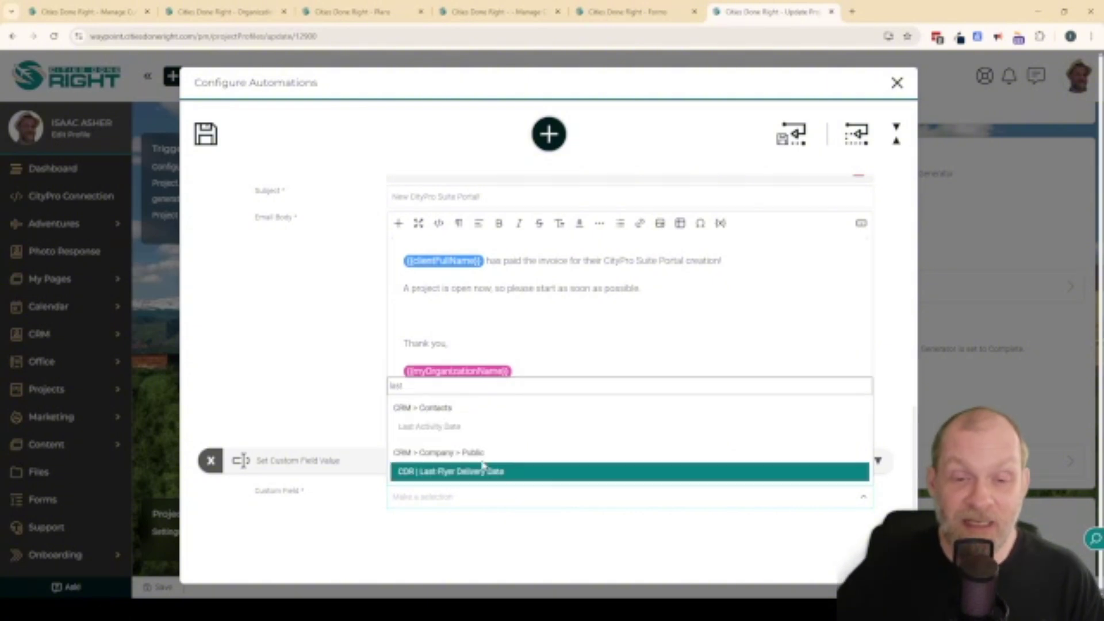
pyautogui.click(439, 427)
pyautogui.scroll(-2, 366, 507)
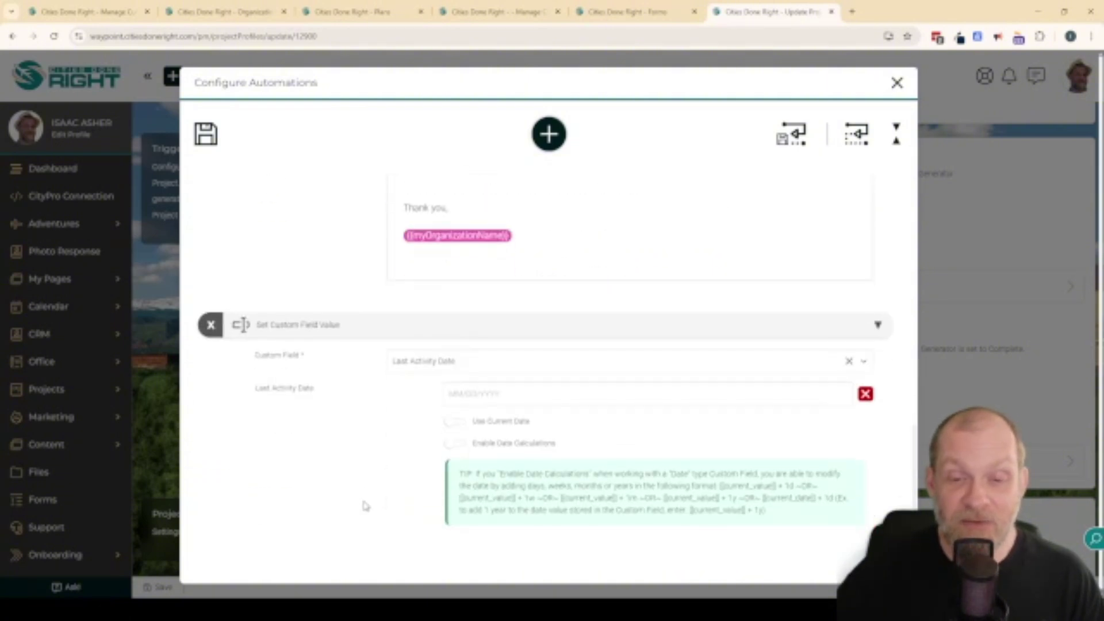
pyautogui.click(458, 427)
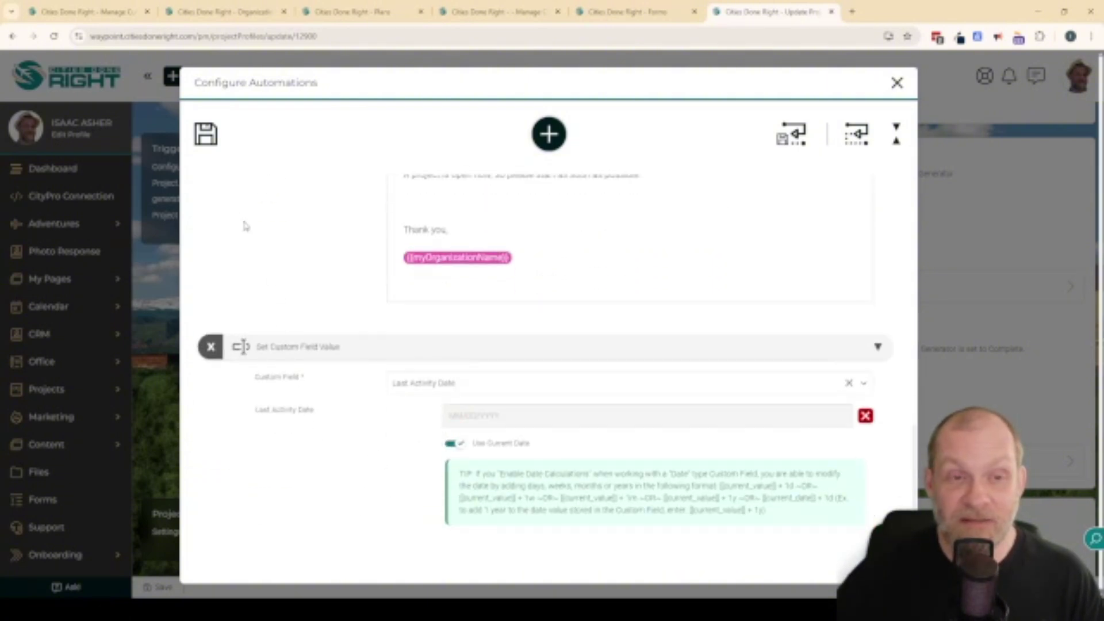
pyautogui.click(206, 133)
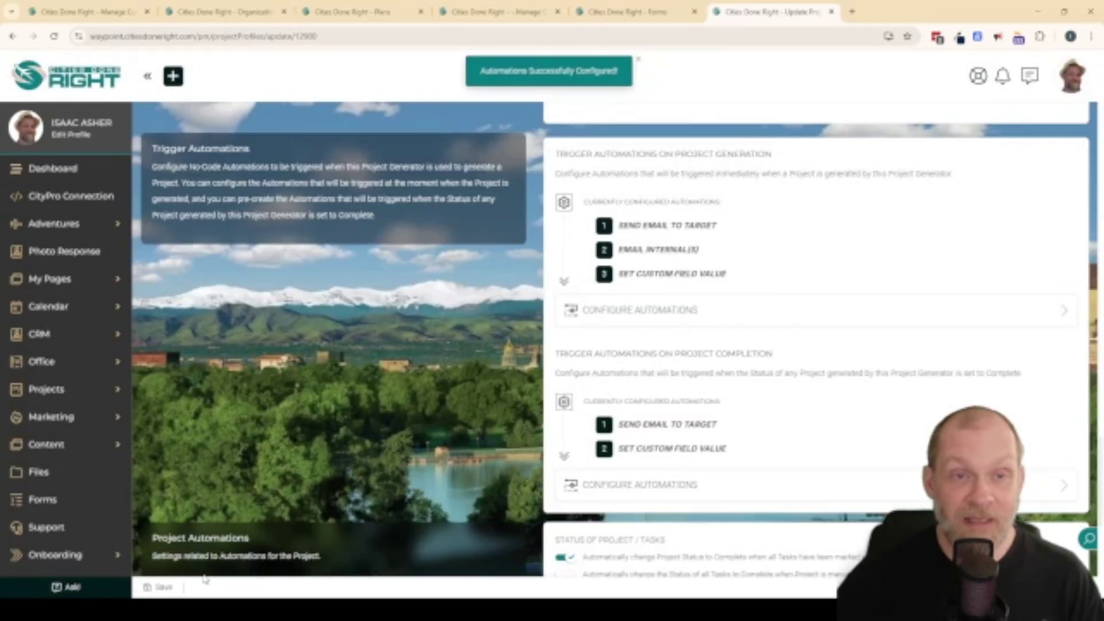
pyautogui.click(163, 587)
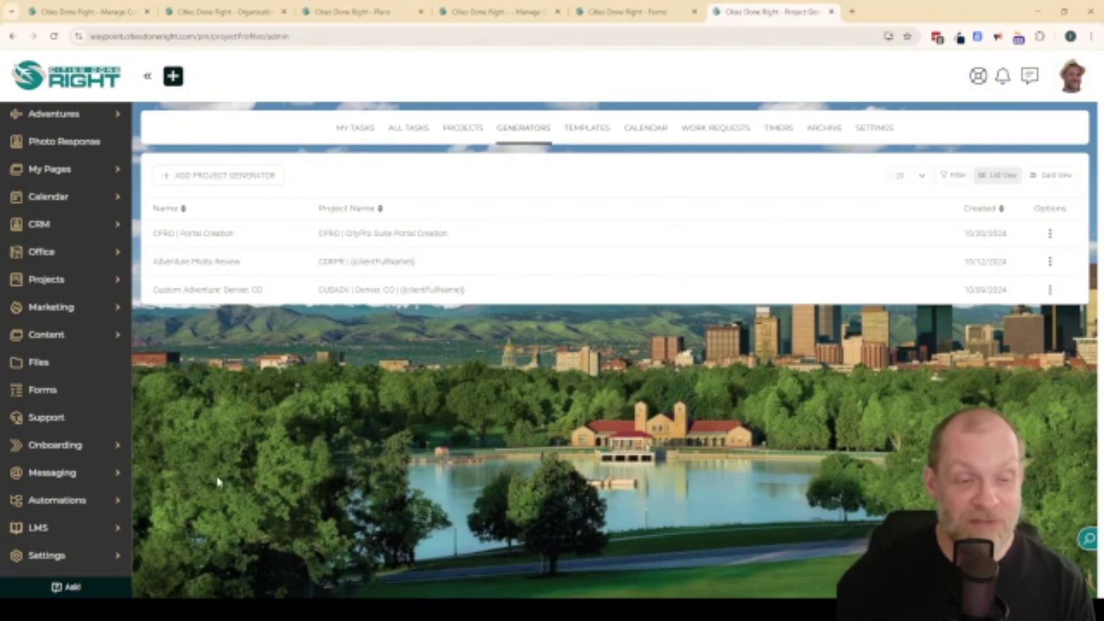
# Go to the automation Auto-Templates and start creating a new auto-template
pyautogui.click(86, 500)
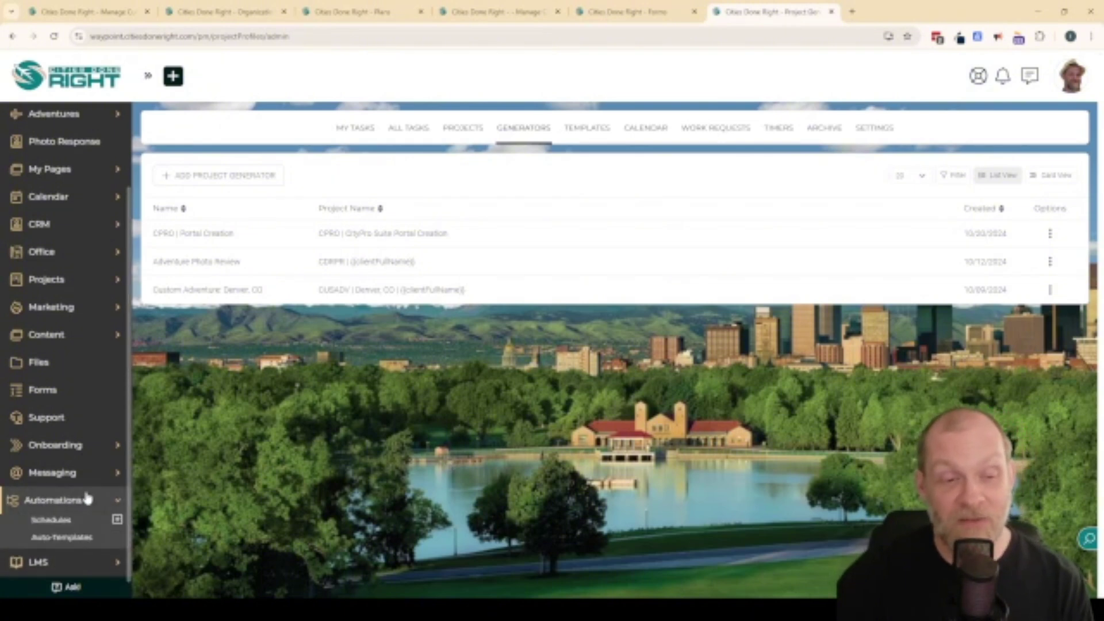
pyautogui.scroll(-1, 87, 501)
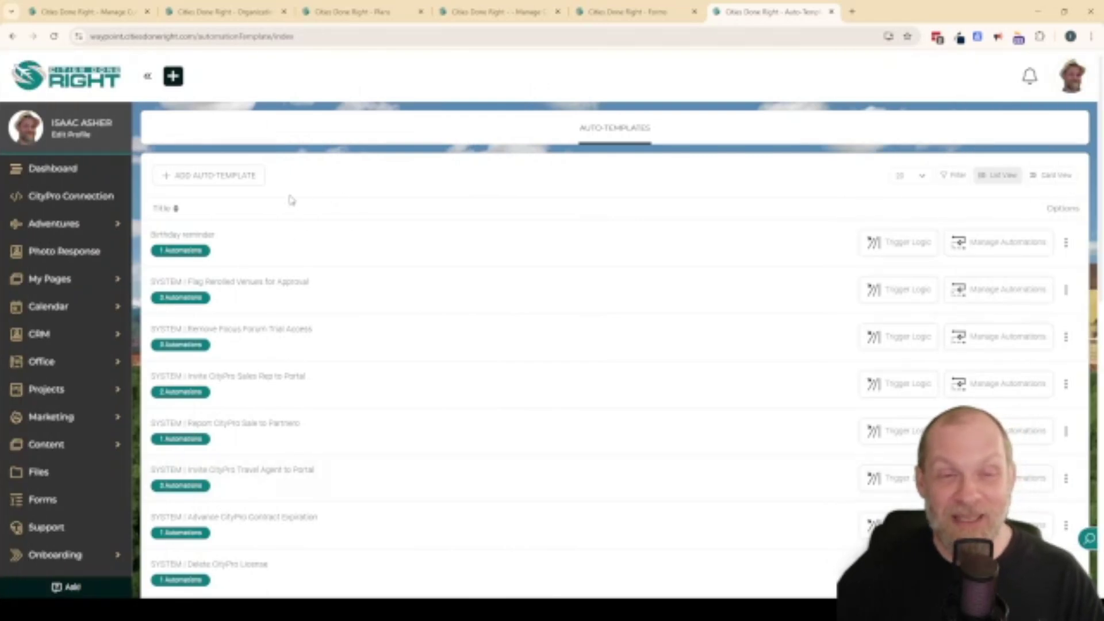
pyautogui.click(206, 178)
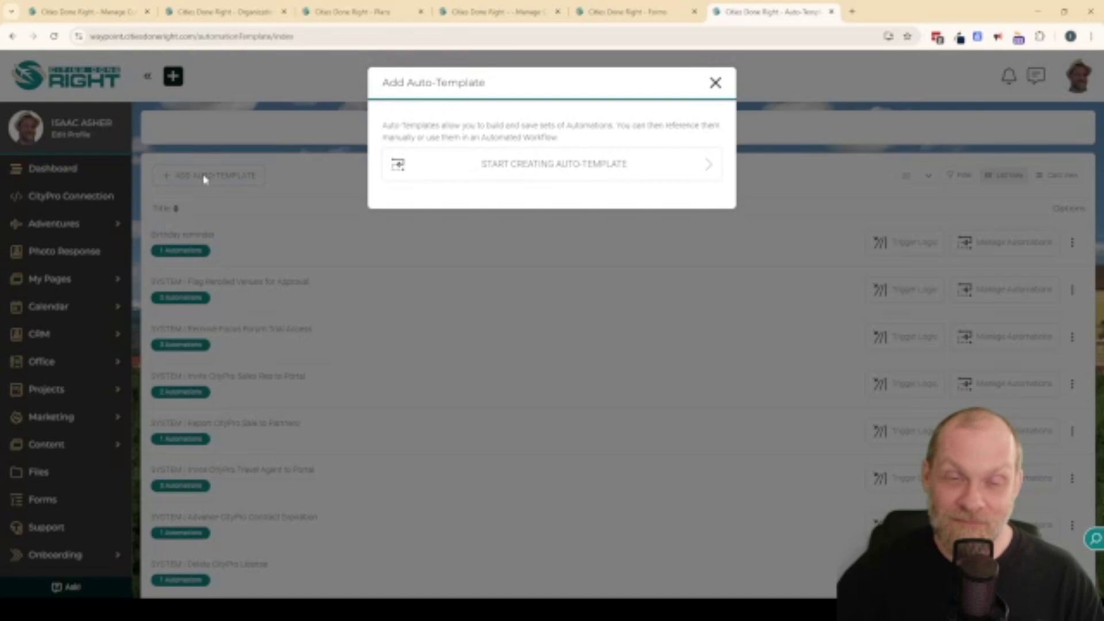
pyautogui.click(562, 165)
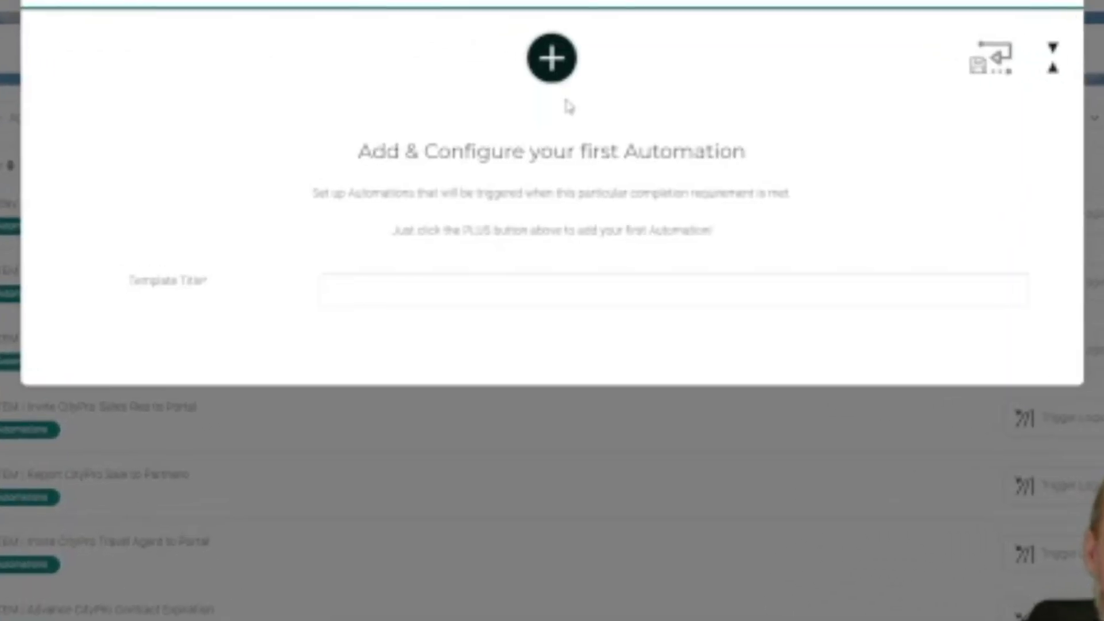
# Title the new auto-template "Cold Client Follow Up 1"
pyautogui.click(534, 298)
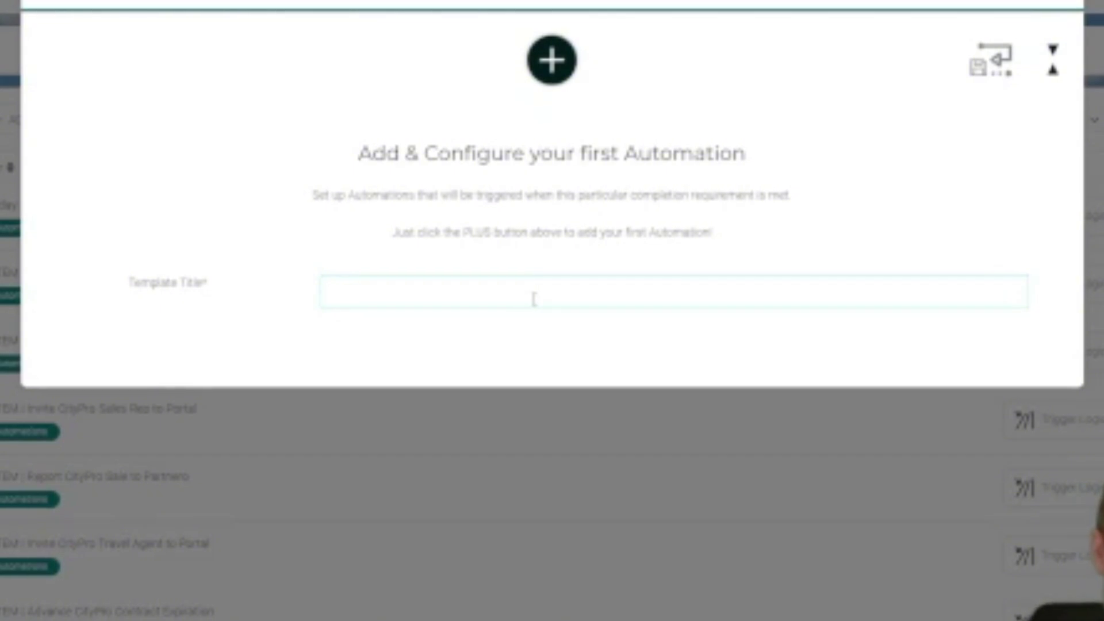
pyautogui.write('Cold Cl')
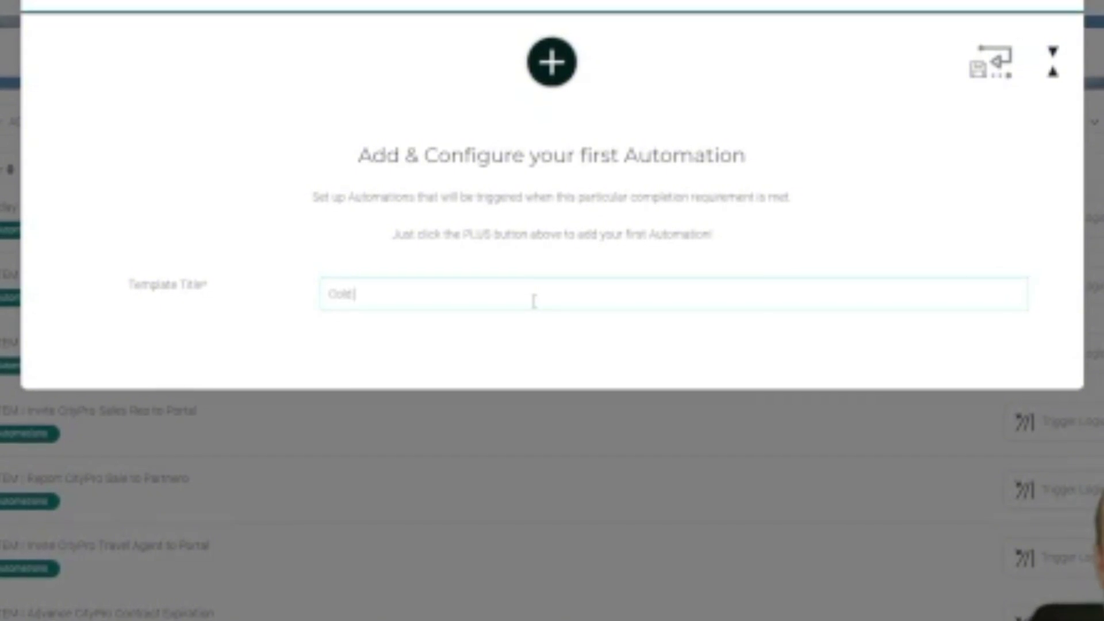
pyautogui.write('ient Follow')
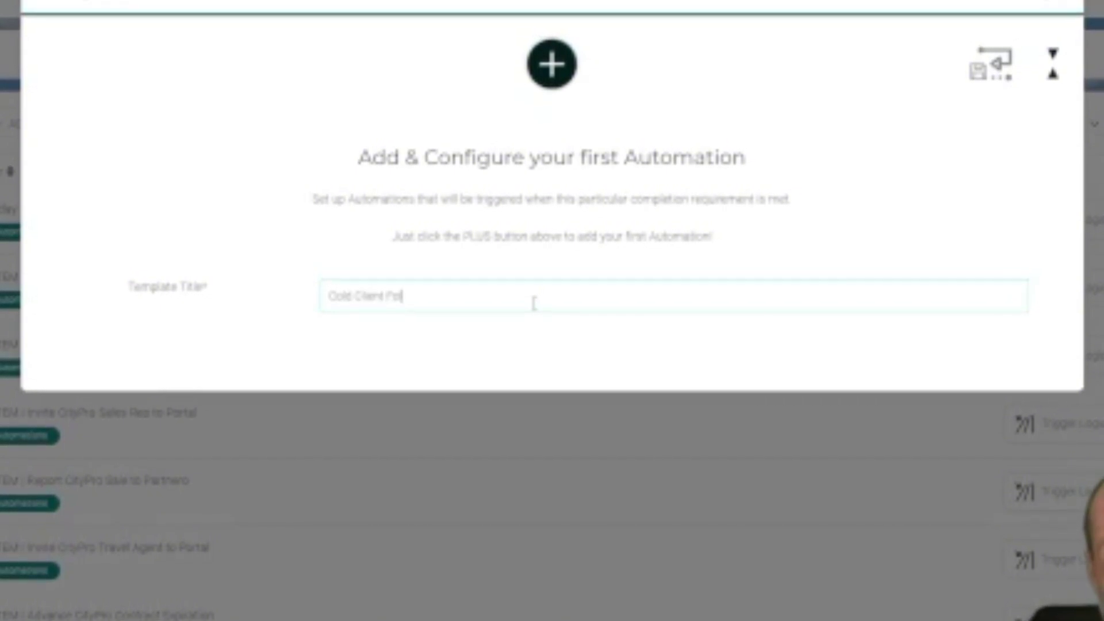
pyautogui.write(' Up 1')
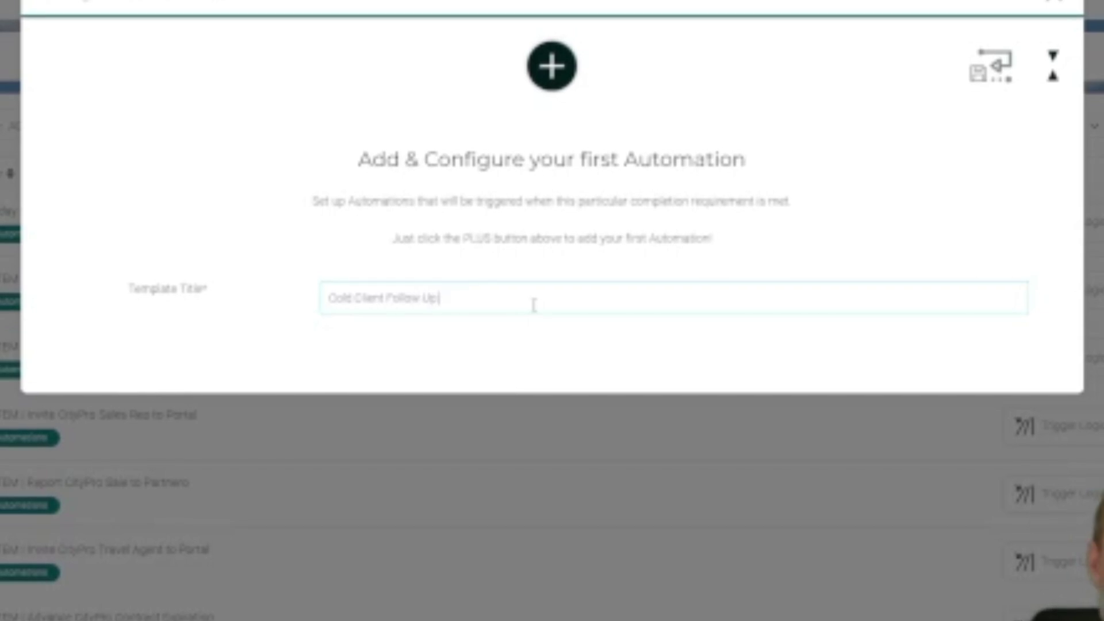
# Add a Send Email to Target automation to the template and enter "We Miss You" as the email subject
pyautogui.click(552, 70)
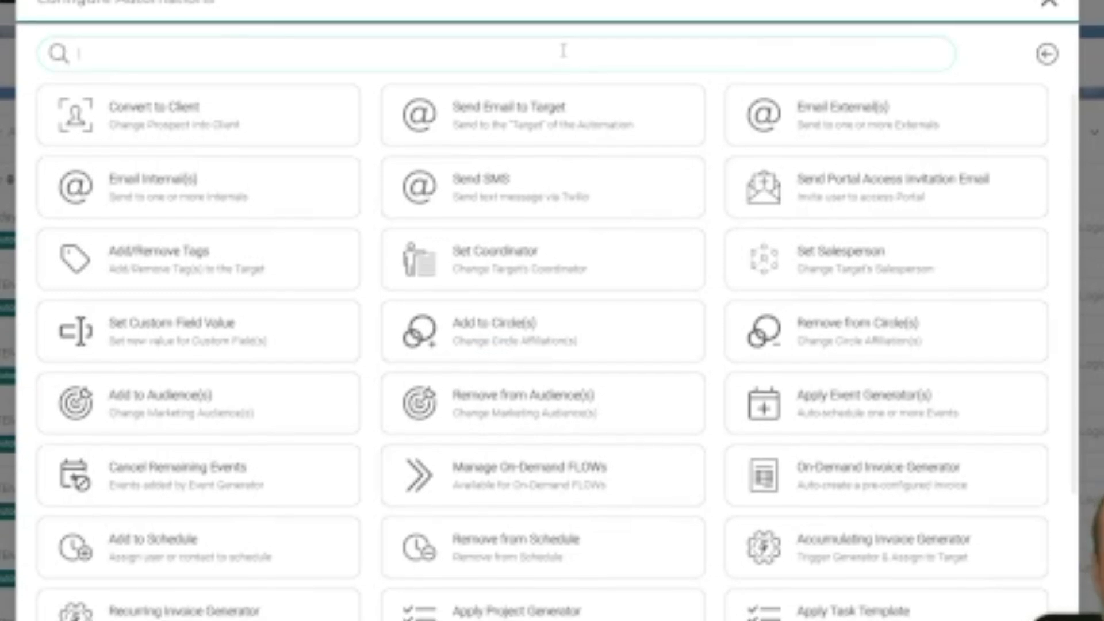
pyautogui.click(547, 123)
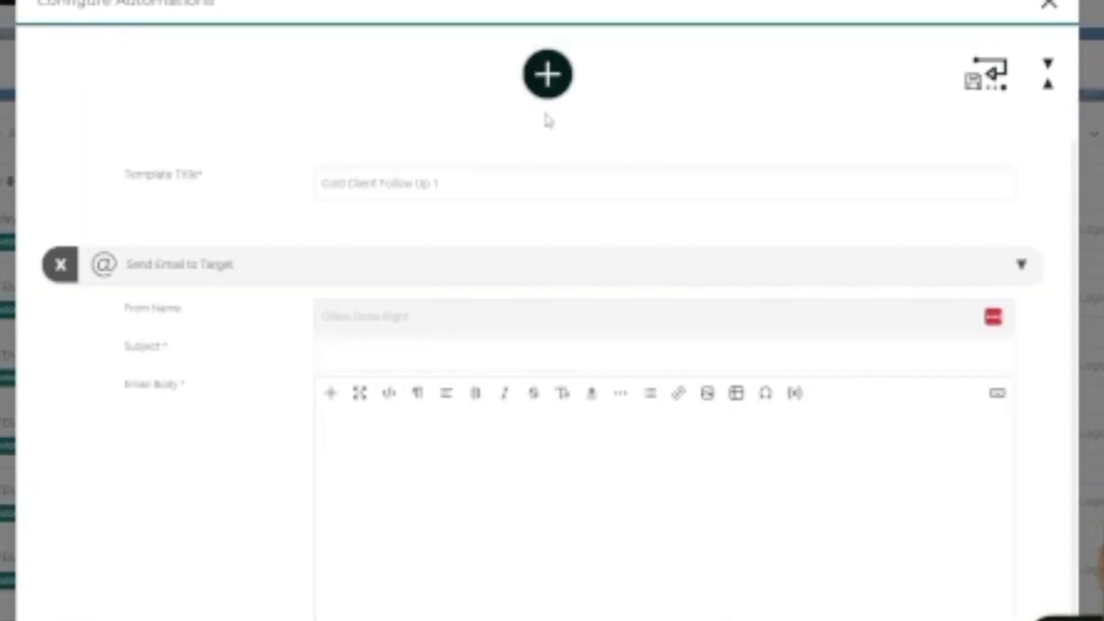
pyautogui.click(415, 355)
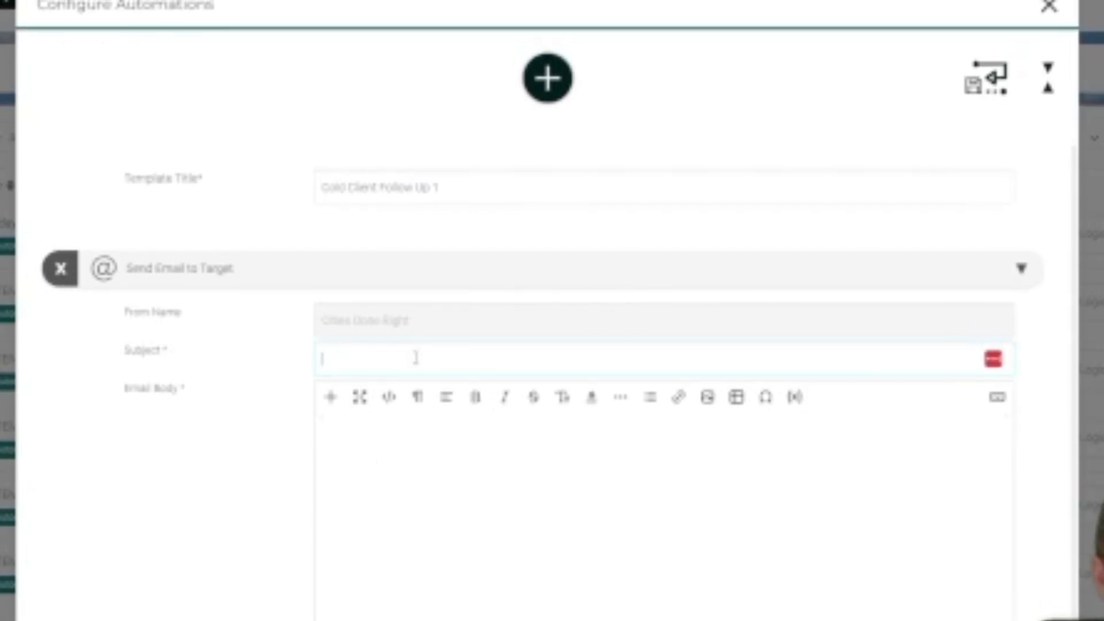
pyautogui.write('We Miss You')
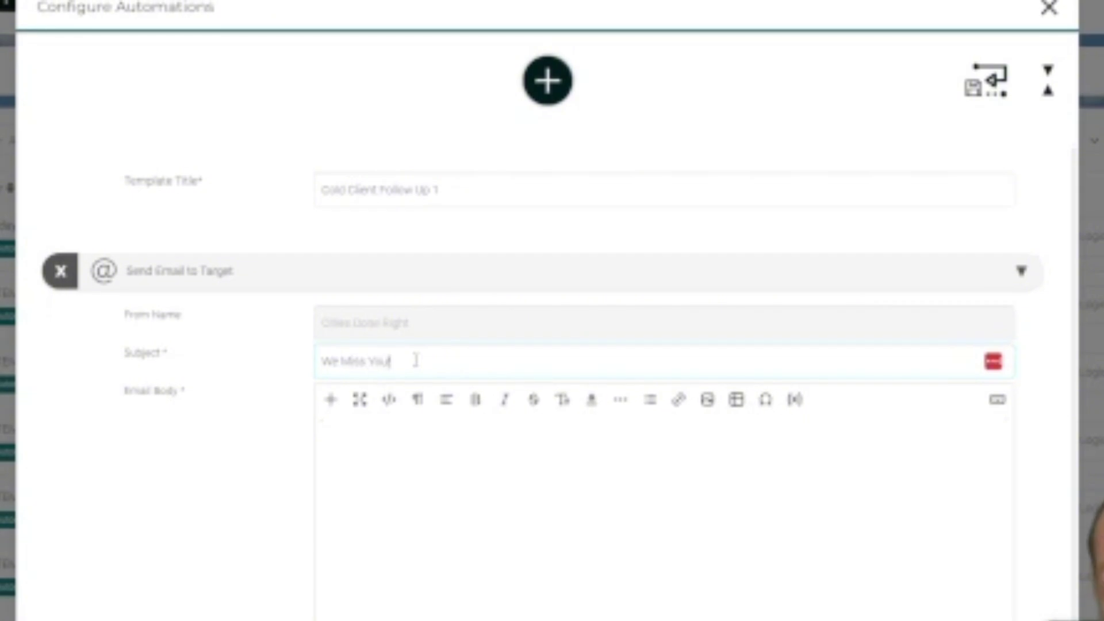
# Enter the email body "Haven't seen you in a while. Hope all is well!" and save the template
pyautogui.click(447, 453)
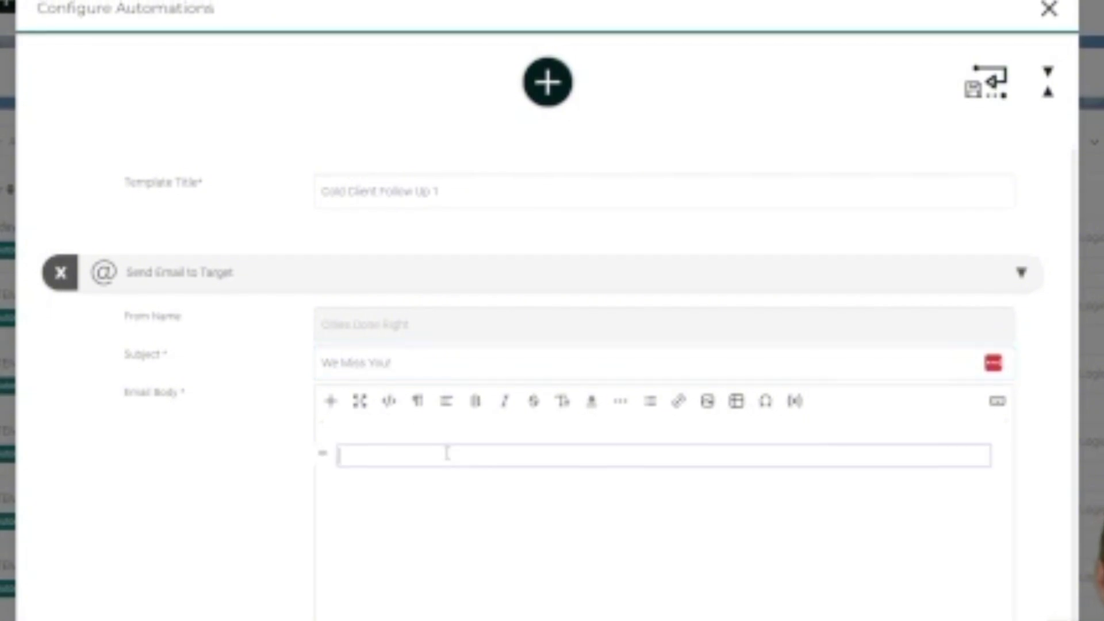
pyautogui.write("Haven't you")
pyautogui.press('BackSpace')
pyautogui.press('BackSpace')
pyautogui.press('BackSpace')
pyautogui.write('seen')
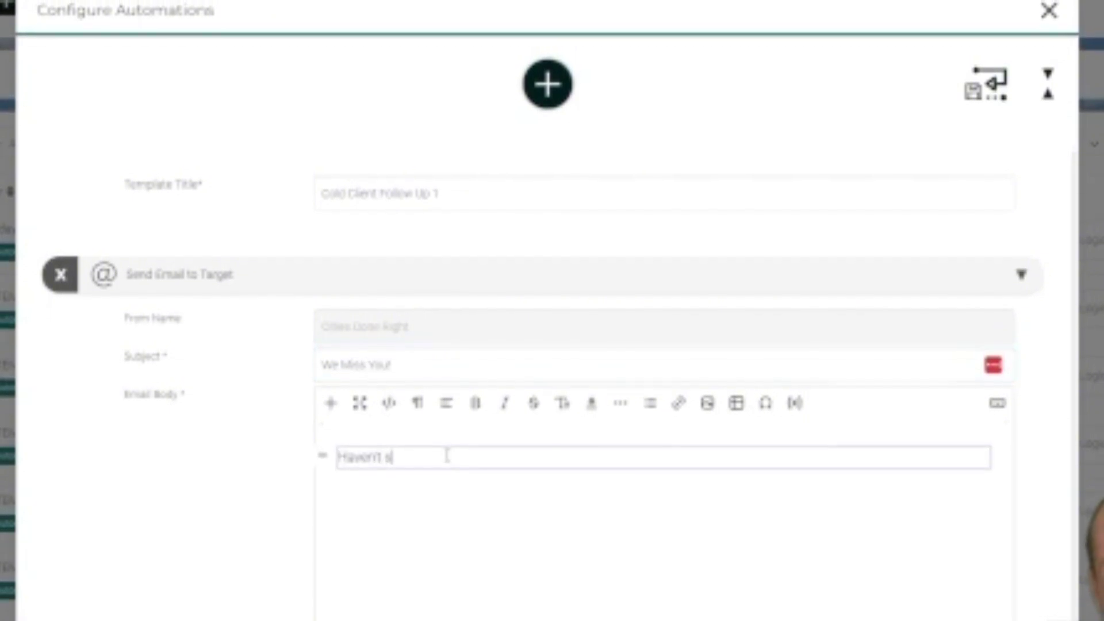
pyautogui.write(' you in a while.  ')
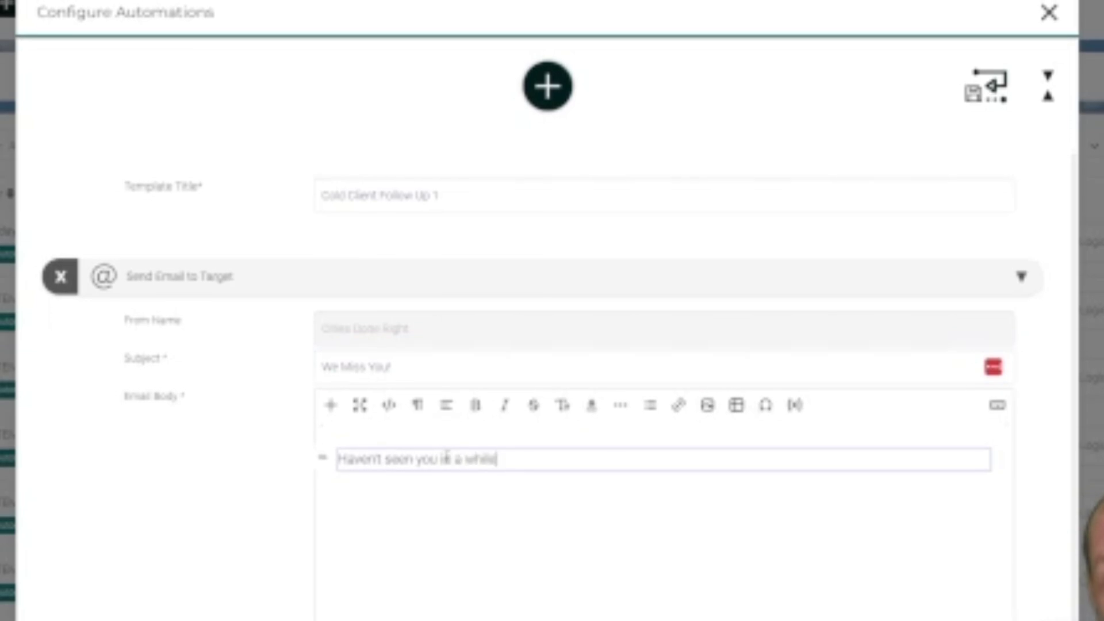
pyautogui.write('Hope all is well')
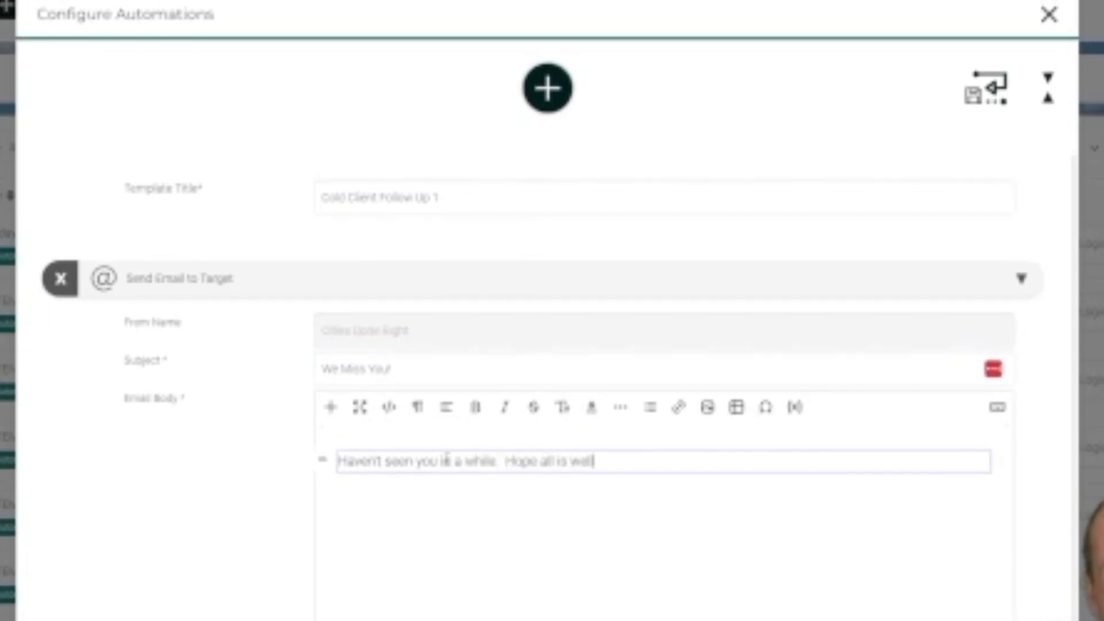
pyautogui.write('?')
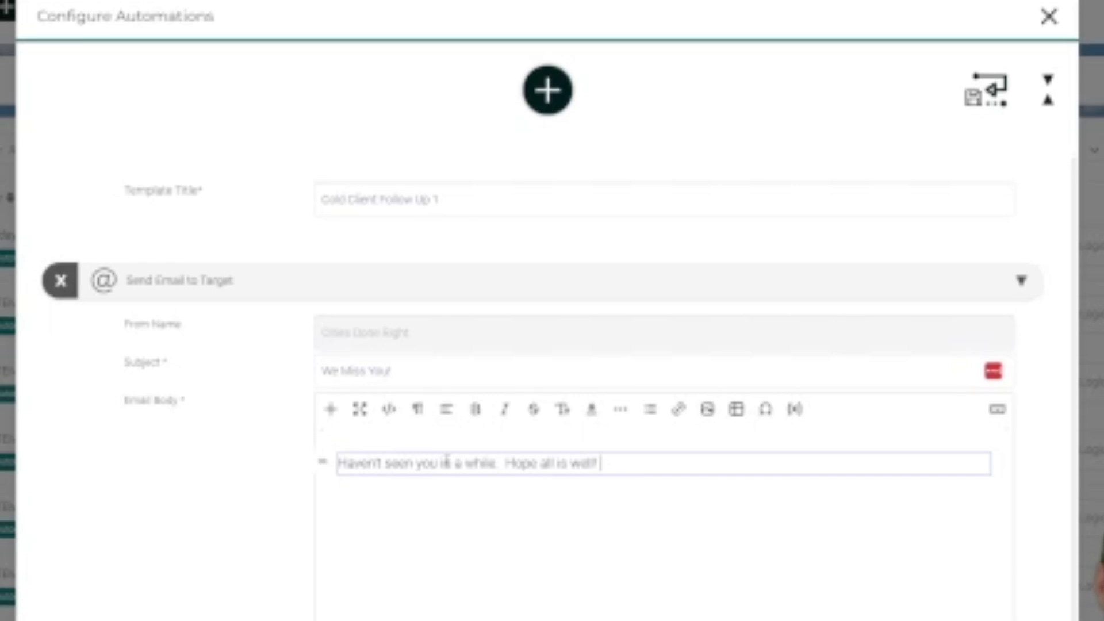
pyautogui.scroll(-1, 445, 464)
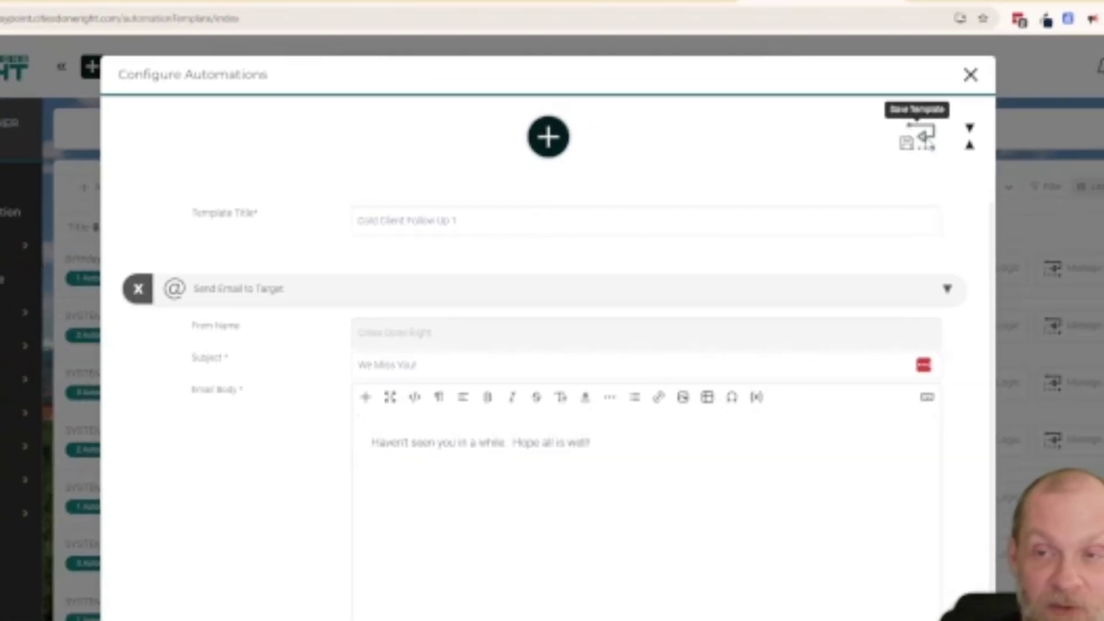
pyautogui.click(925, 135)
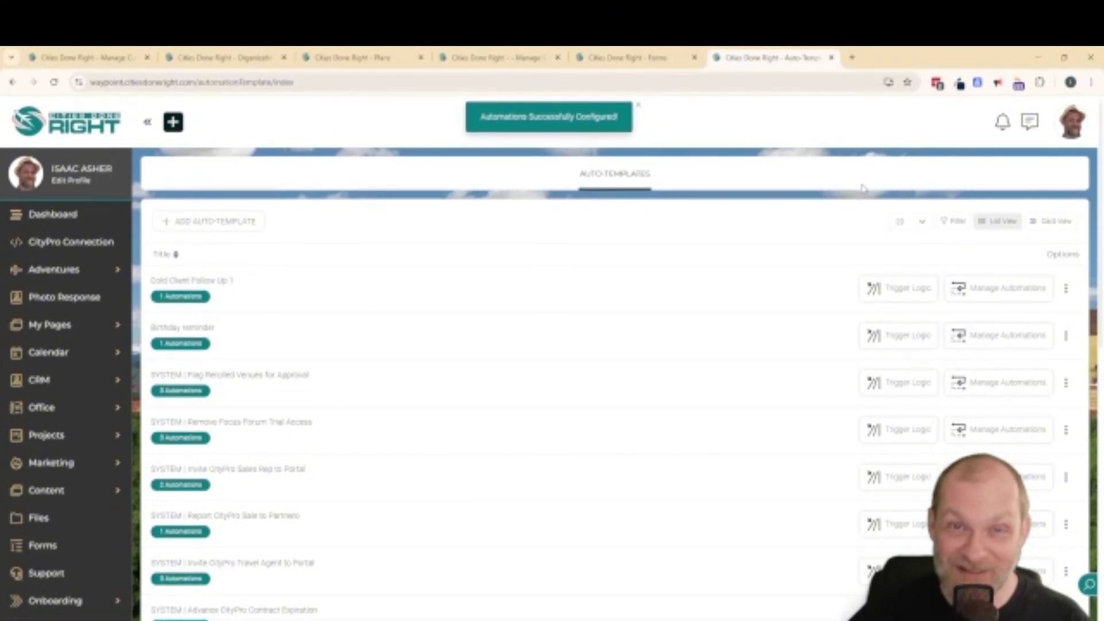
# In Cold Client Follow Up 1's Trigger Logic for All Clients & Prospects, set the condition to Today's Date EQUALS a Calculated Date
pyautogui.click(898, 292)
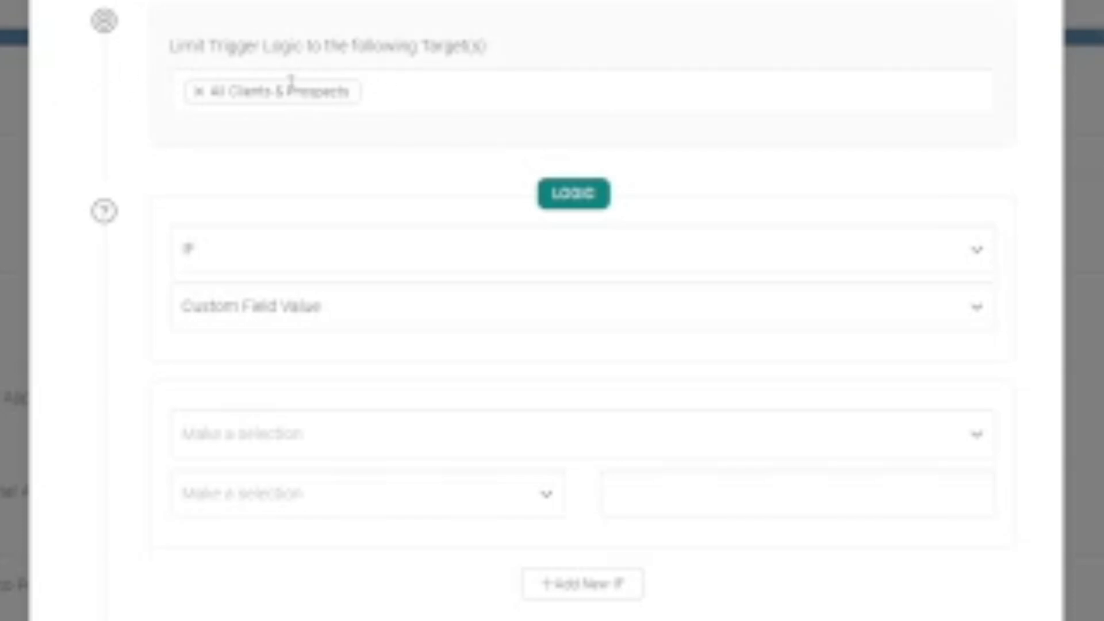
pyautogui.click(316, 322)
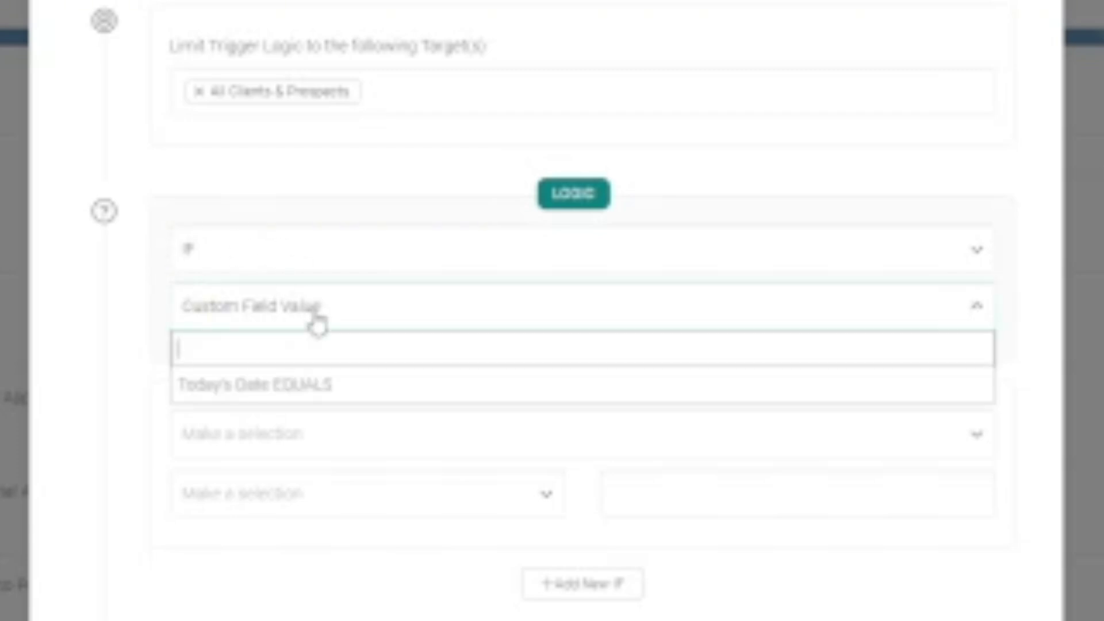
pyautogui.click(285, 394)
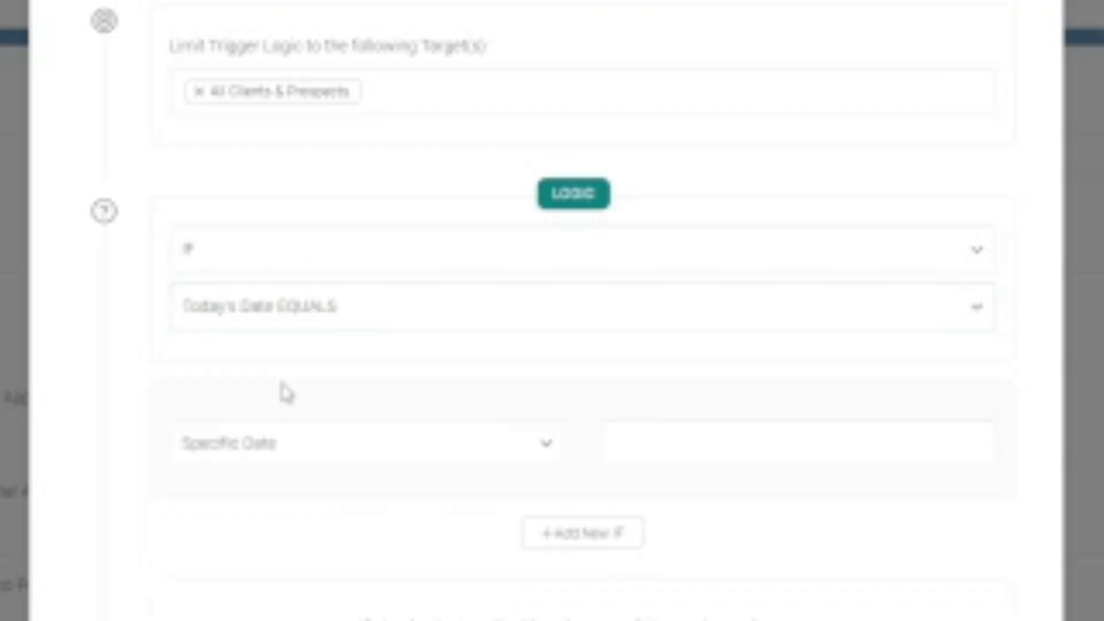
pyautogui.click(395, 442)
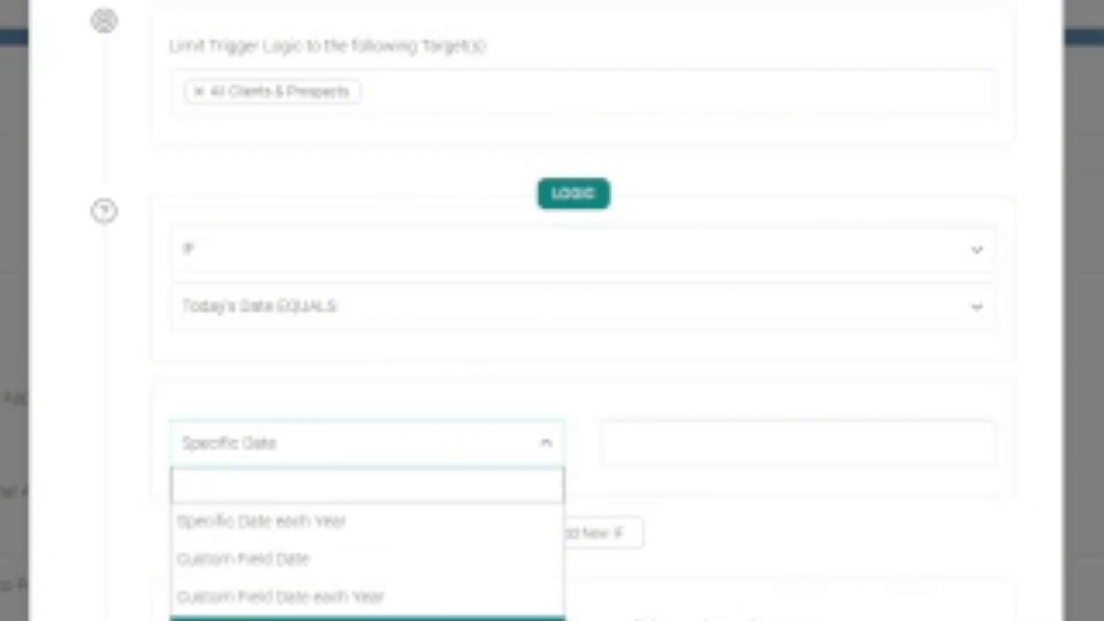
pyautogui.press('Return')
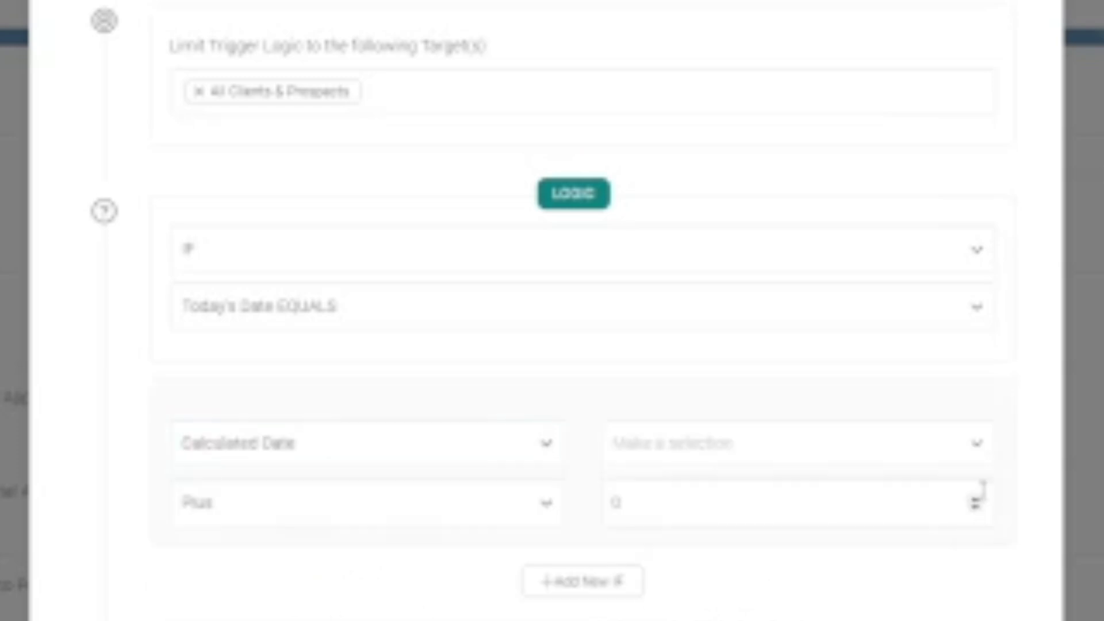
# Base the calculated date on Last Activity Date plus 90 and save the trigger logic
pyautogui.click(965, 453)
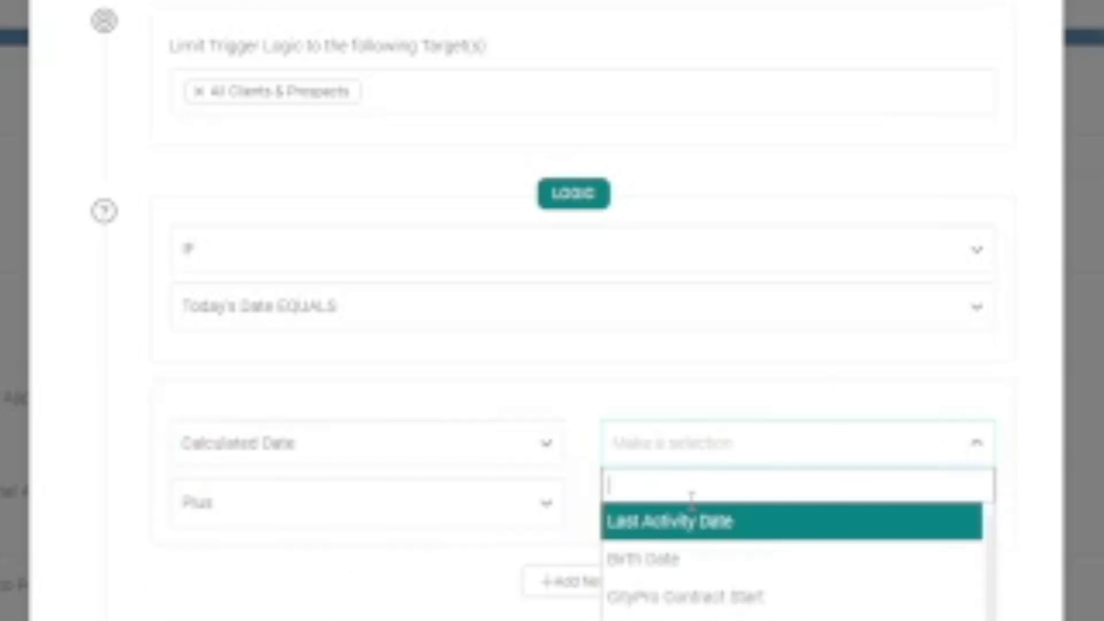
pyautogui.click(687, 522)
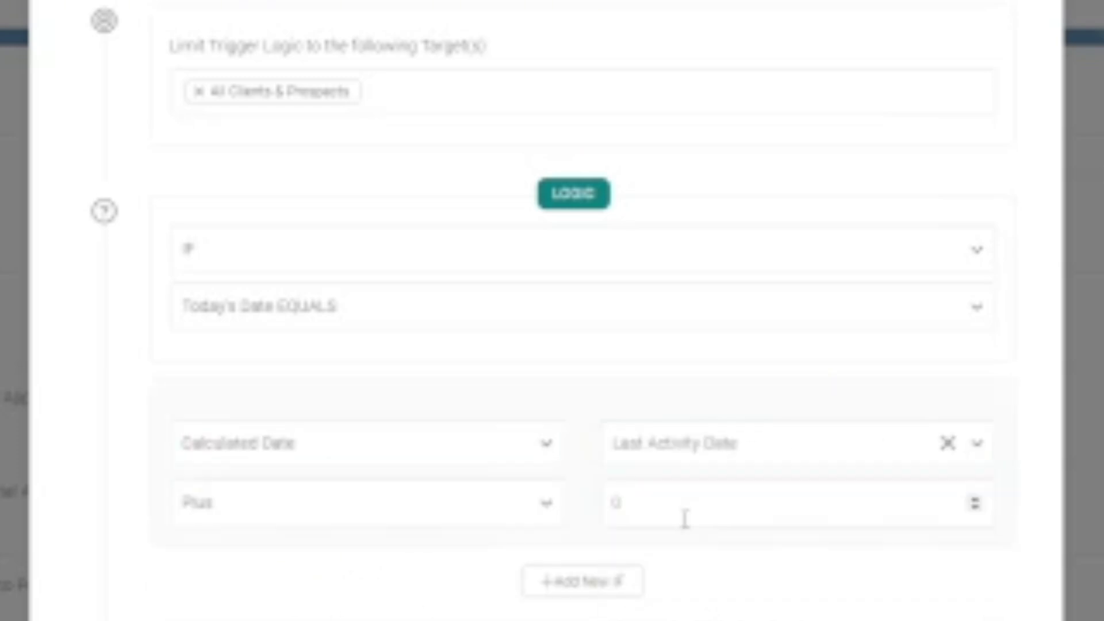
pyautogui.click(646, 516)
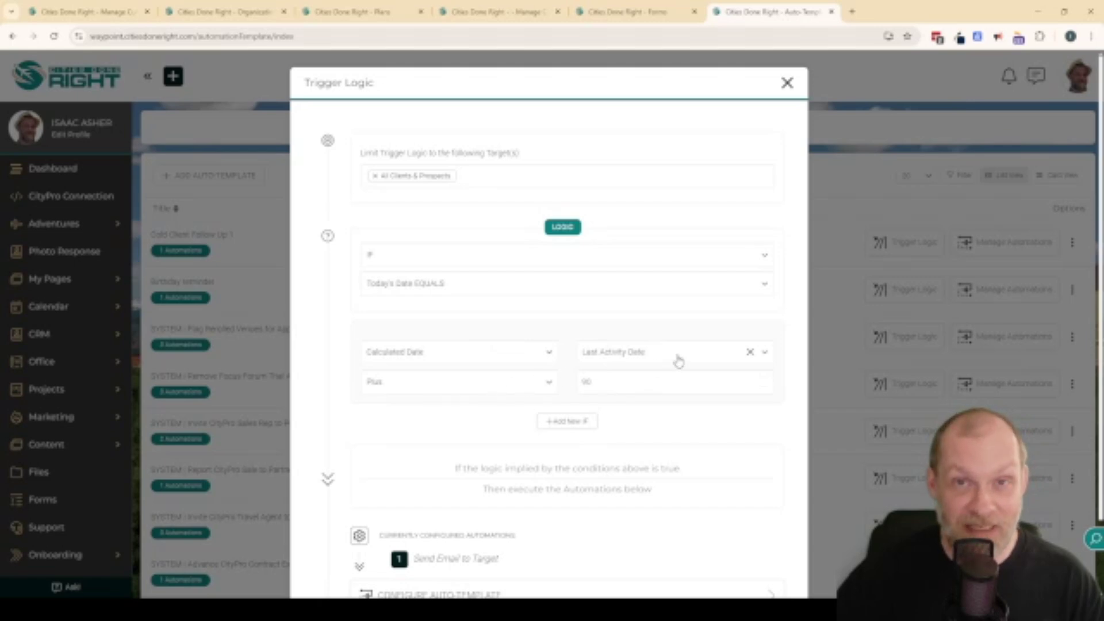
pyautogui.scroll(-2, 665, 366)
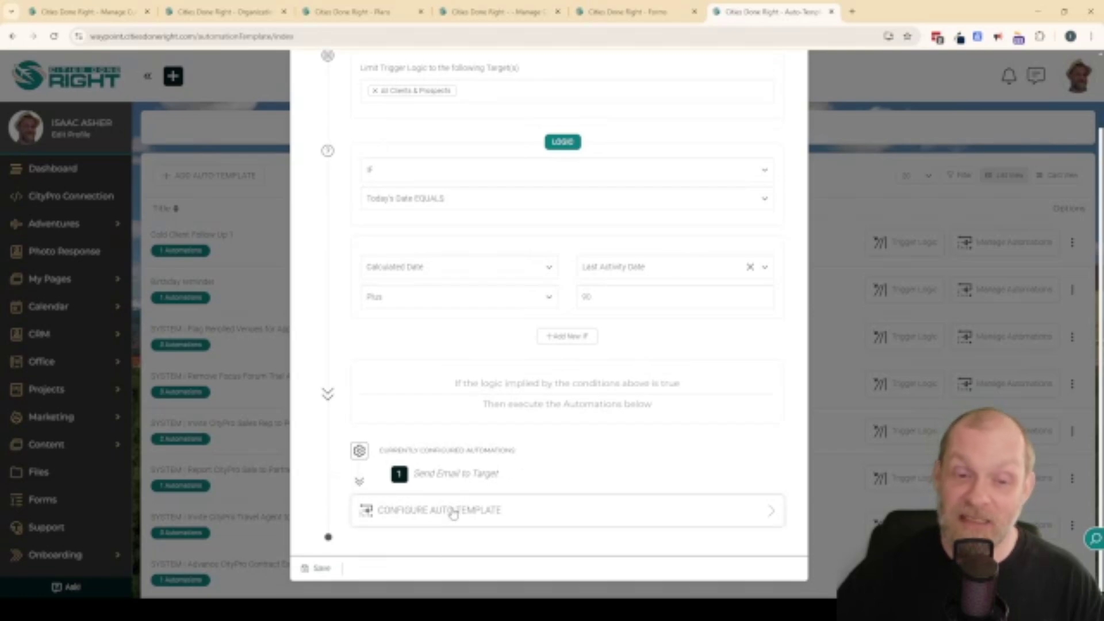
pyautogui.click(315, 569)
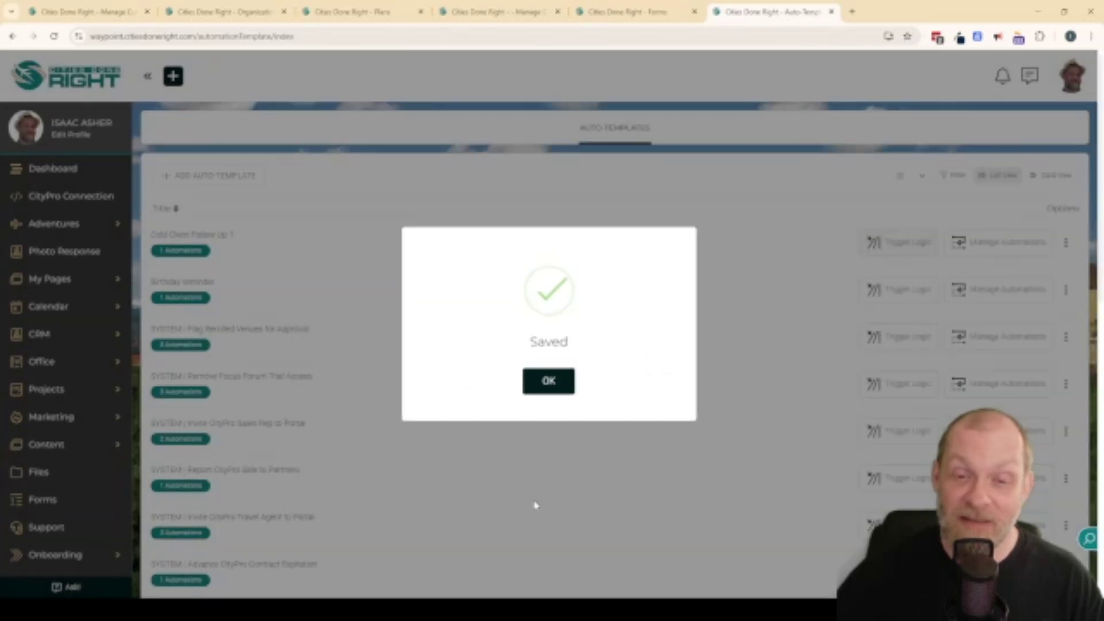
pyautogui.click(548, 382)
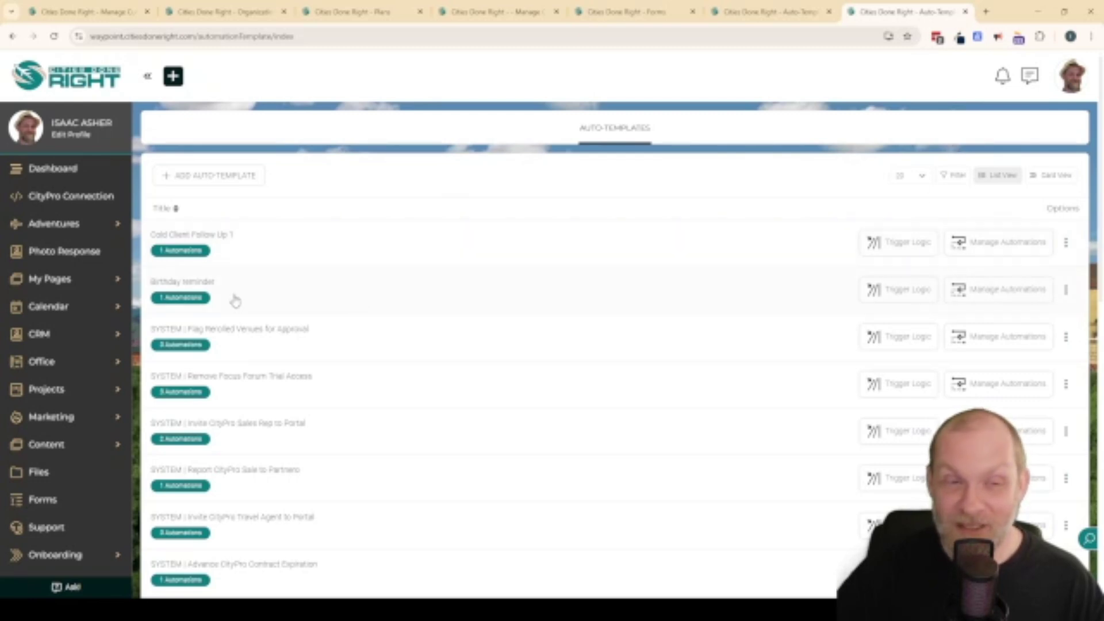
# Start creating another auto-template and title it "Cold Client Resell"
pyautogui.click(213, 177)
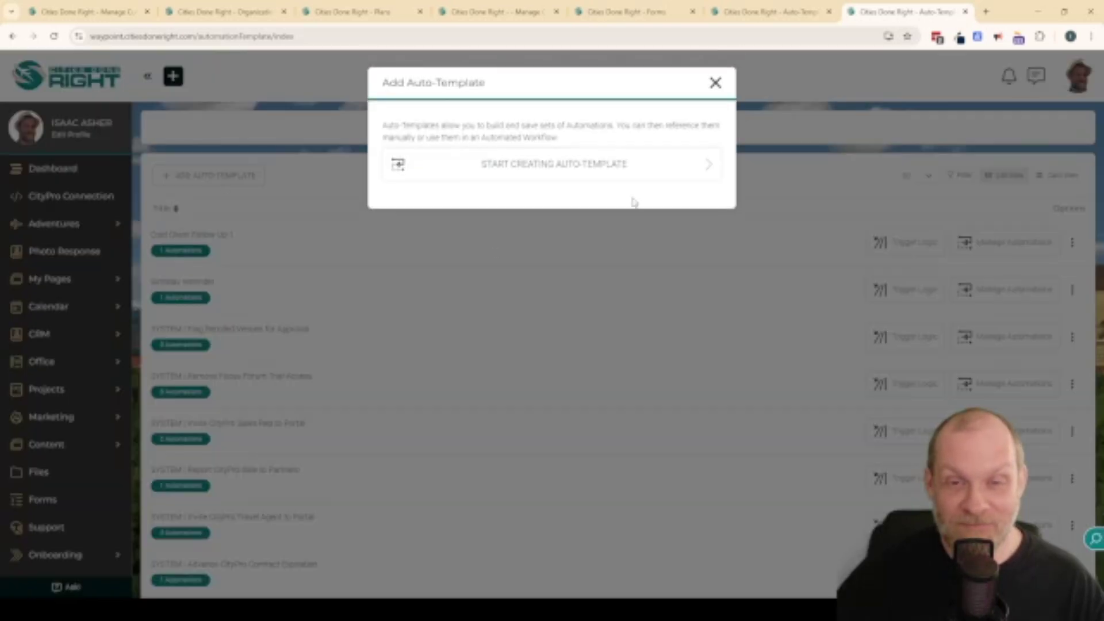
pyautogui.click(569, 179)
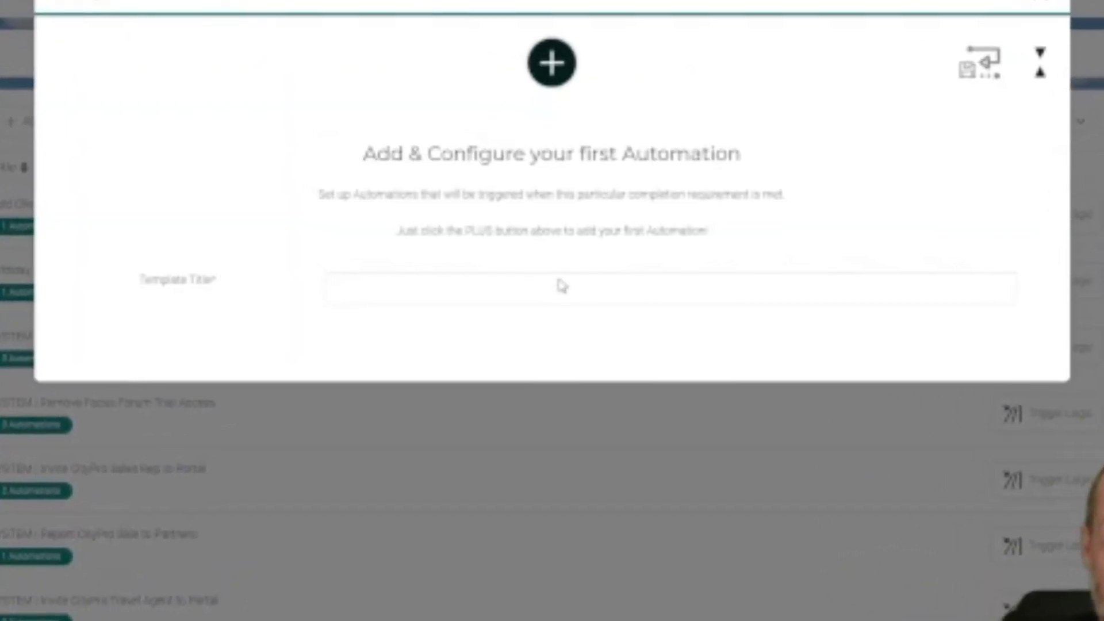
pyautogui.click(561, 288)
pyautogui.write('Cold')
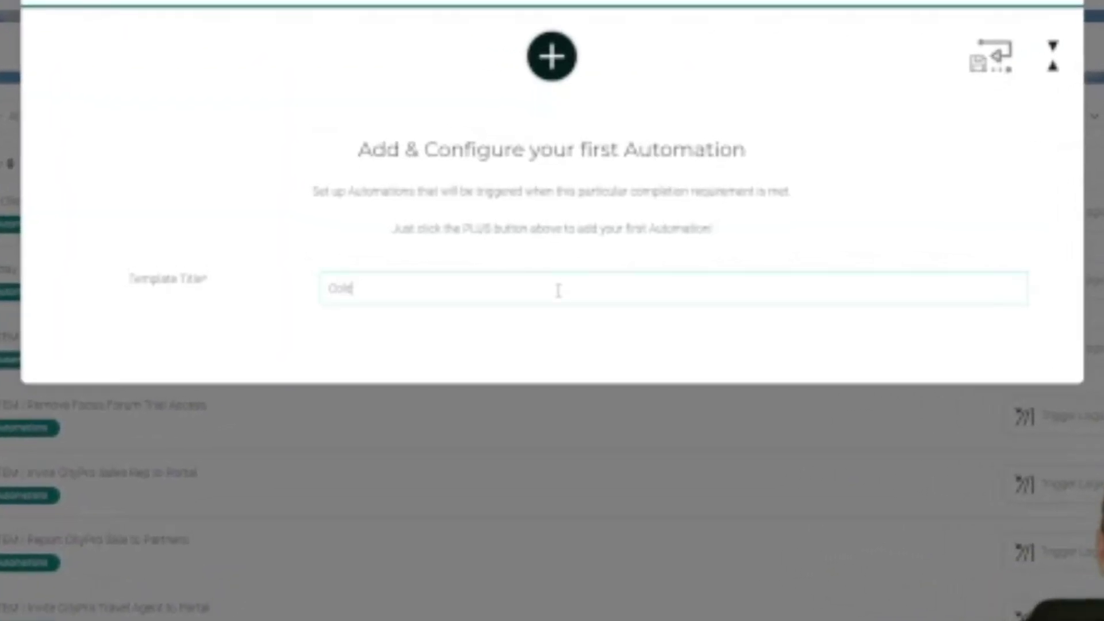
pyautogui.write(' Cal')
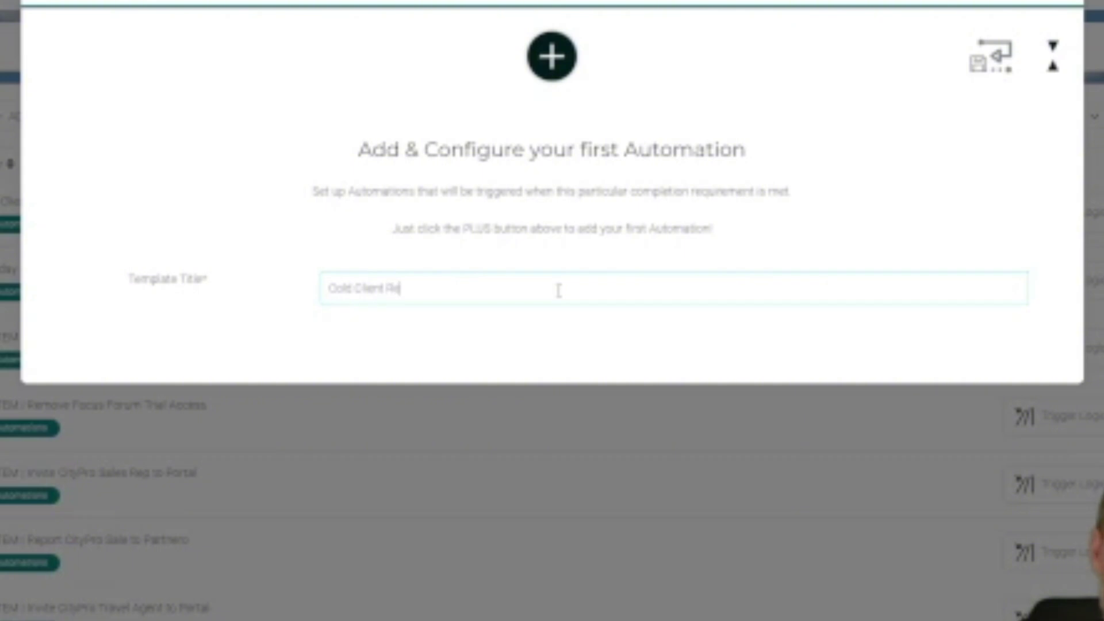
pyautogui.write('ent Reset')
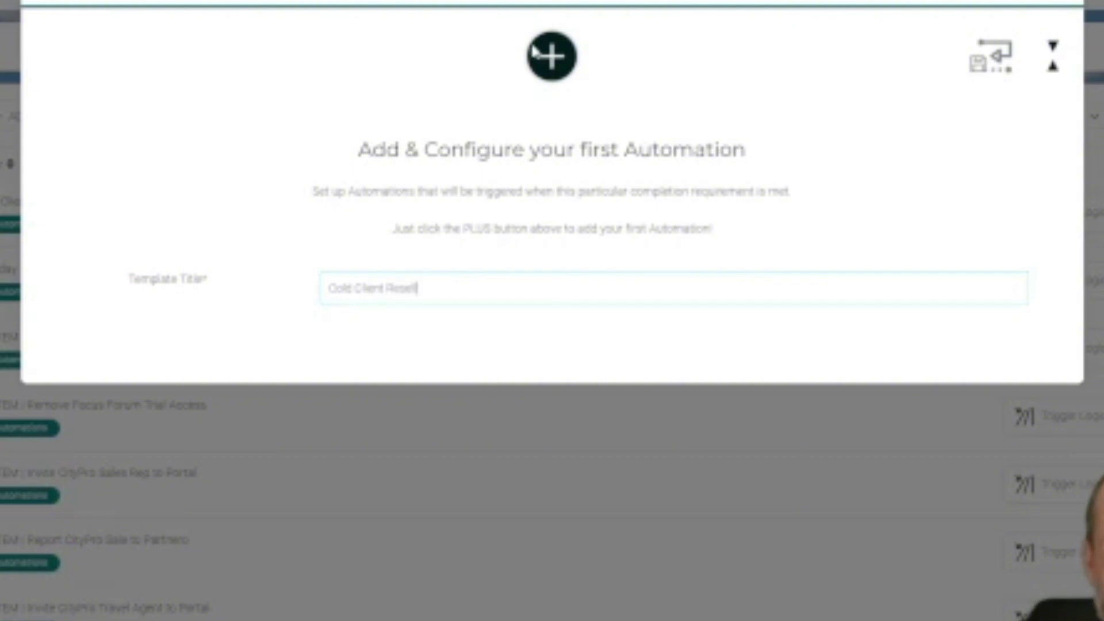
# Add a Send Email to Target automation with subject "We're Still Here" and body "Just a reminder, we're here to help whenever you need us."
pyautogui.click(552, 56)
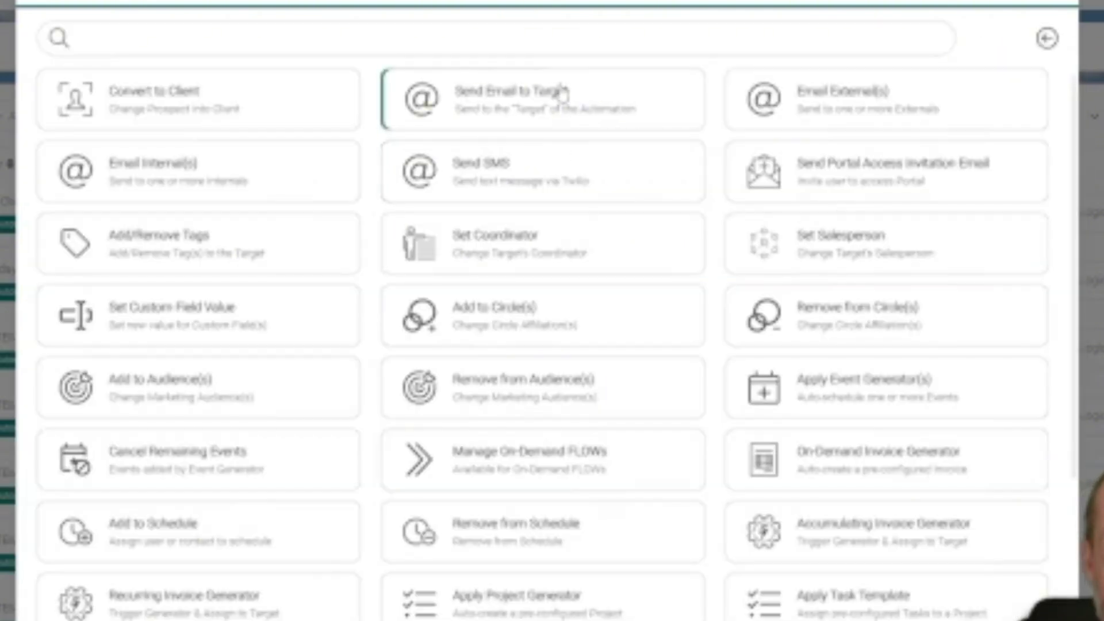
pyautogui.click(561, 93)
pyautogui.click(449, 340)
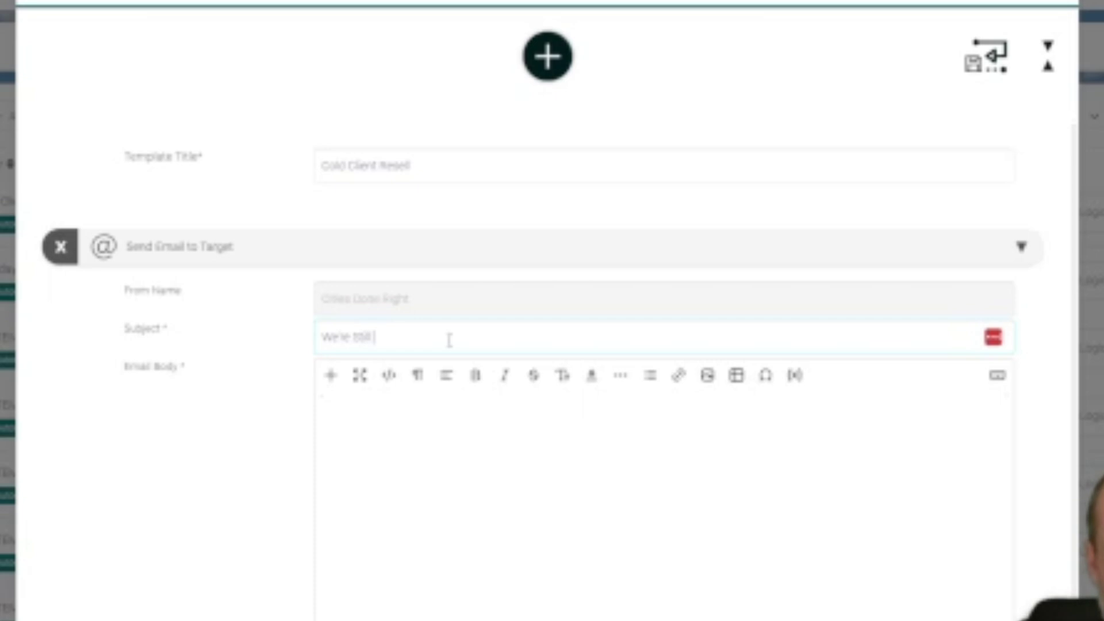
pyautogui.press('Tab')
pyautogui.write('Just a')
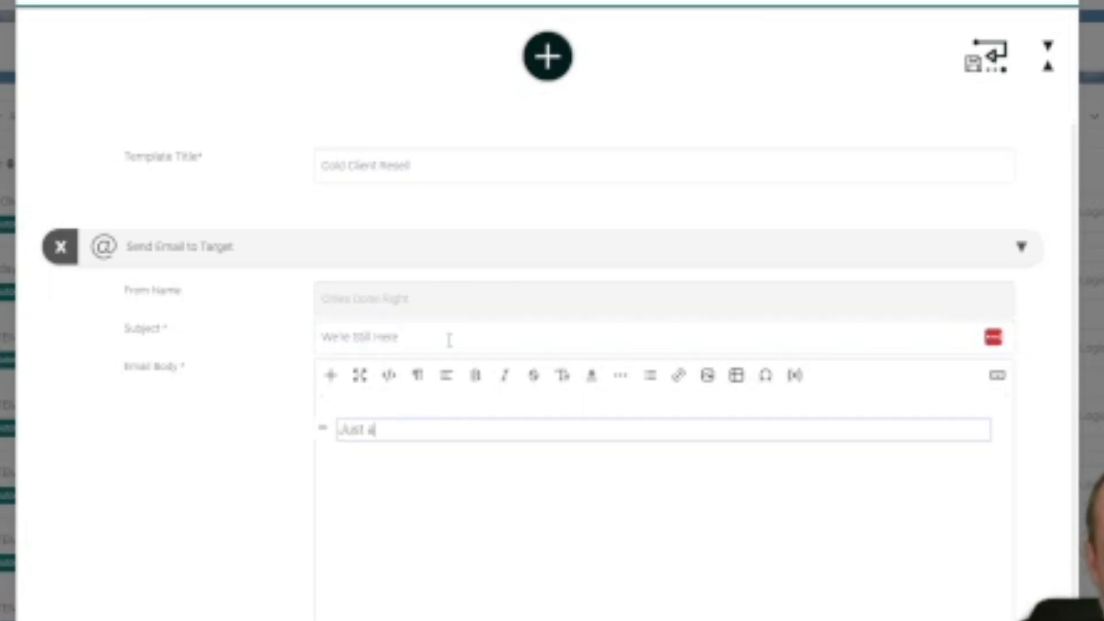
pyautogui.write(" reminder, we're he")
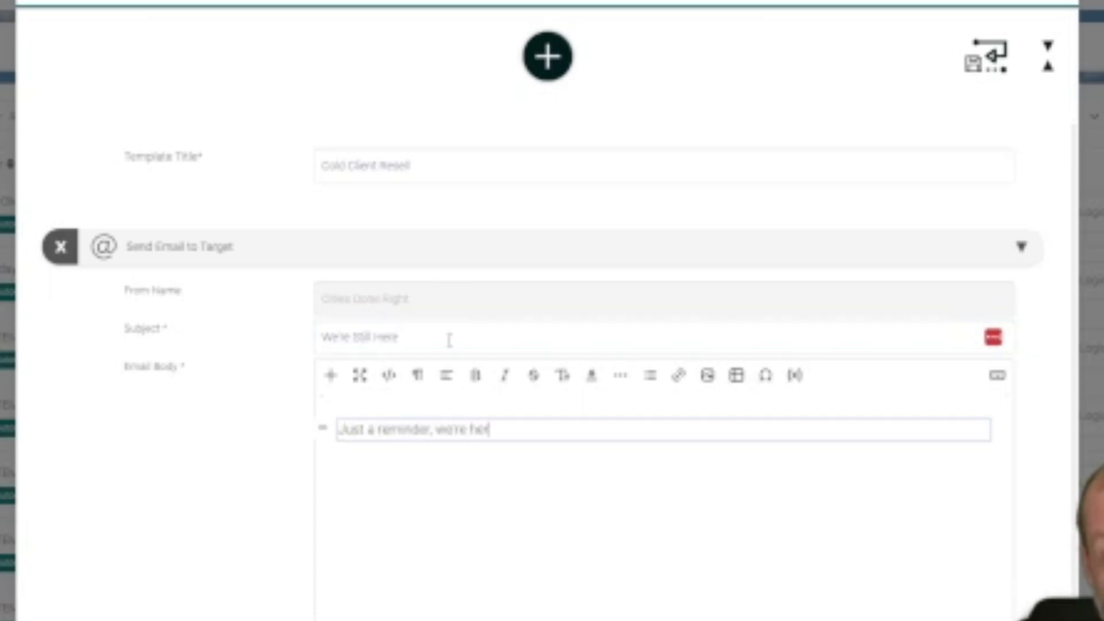
pyautogui.write('re to help whenever yo')
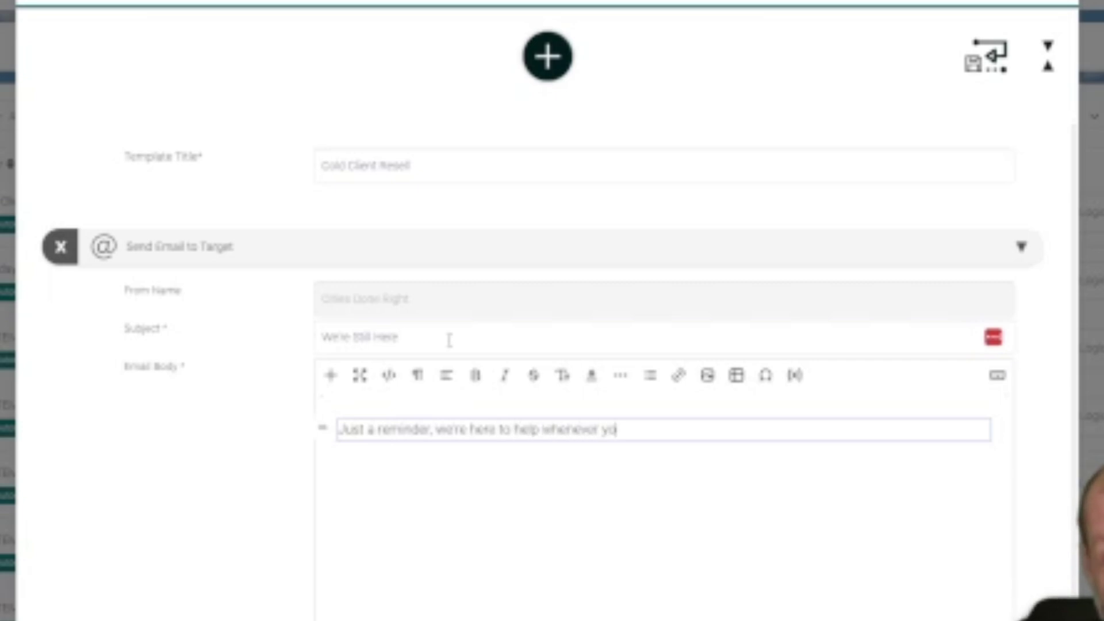
pyautogui.write('u need us.')
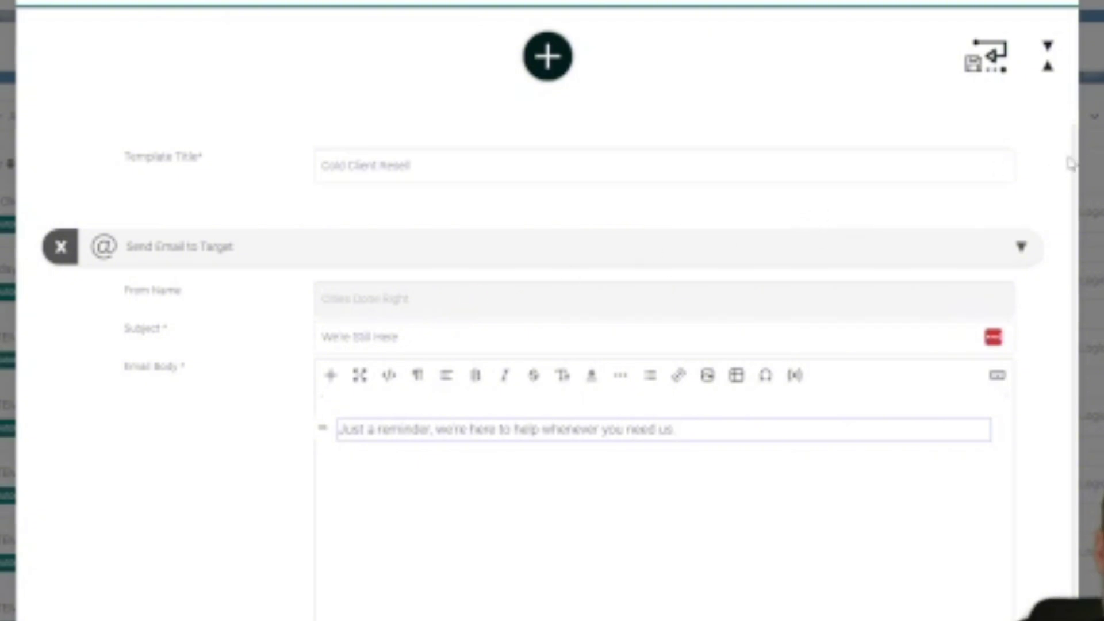
# Collapse the email automation and add an Add to Audience(s) automation with the New Prospects audience
pyautogui.click(1022, 248)
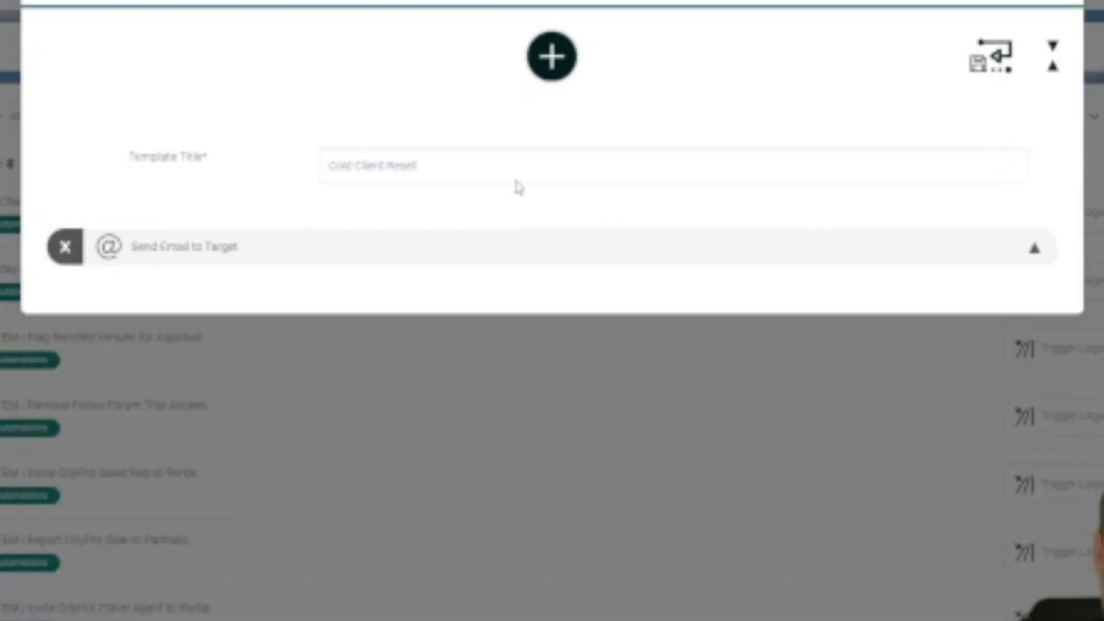
pyautogui.click(551, 57)
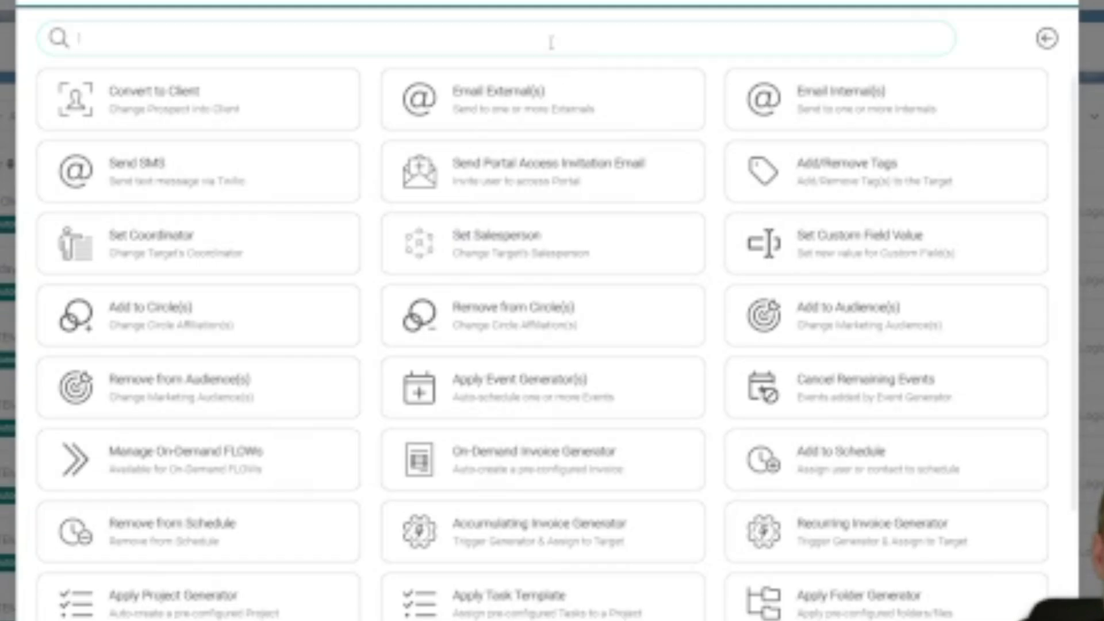
pyautogui.write('aud')
pyautogui.press('BackSpace')
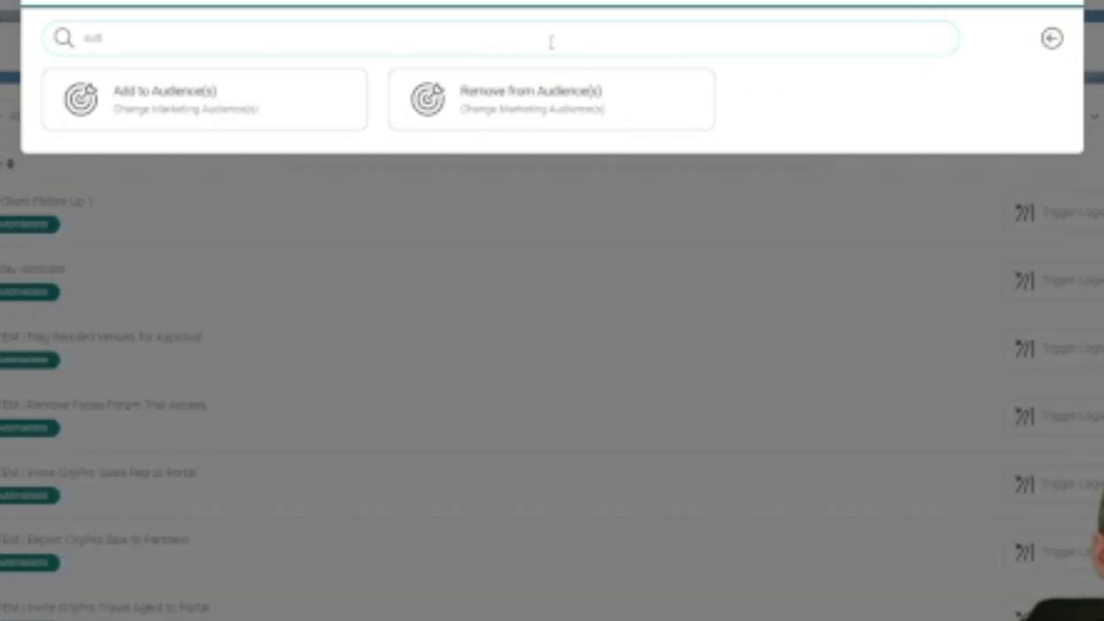
pyautogui.click(257, 111)
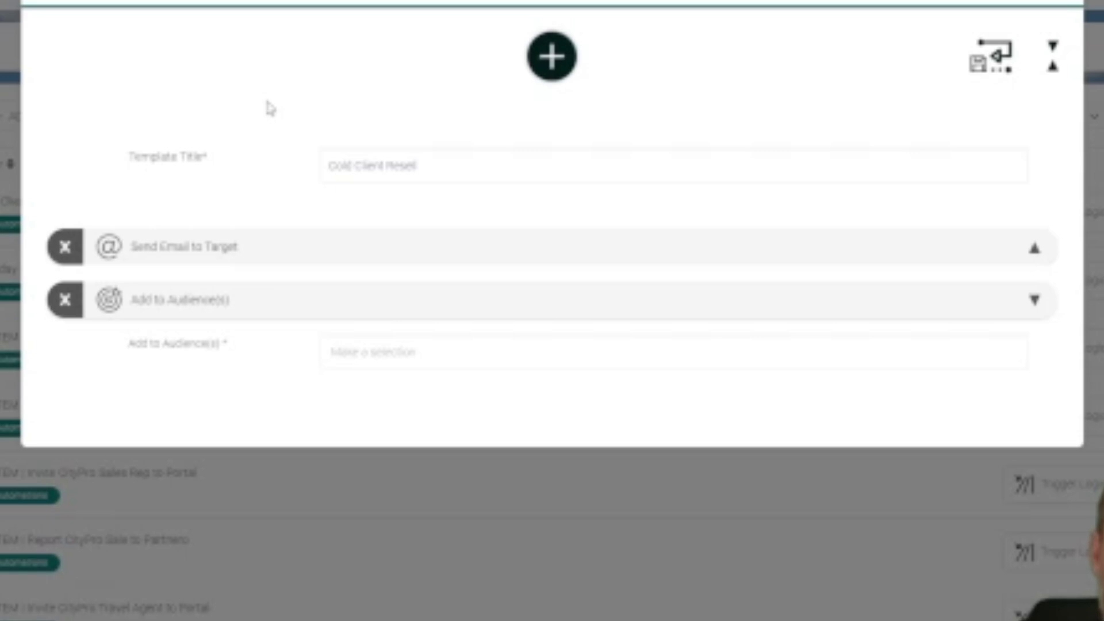
pyautogui.click(427, 360)
pyautogui.scroll(-2, 424, 437)
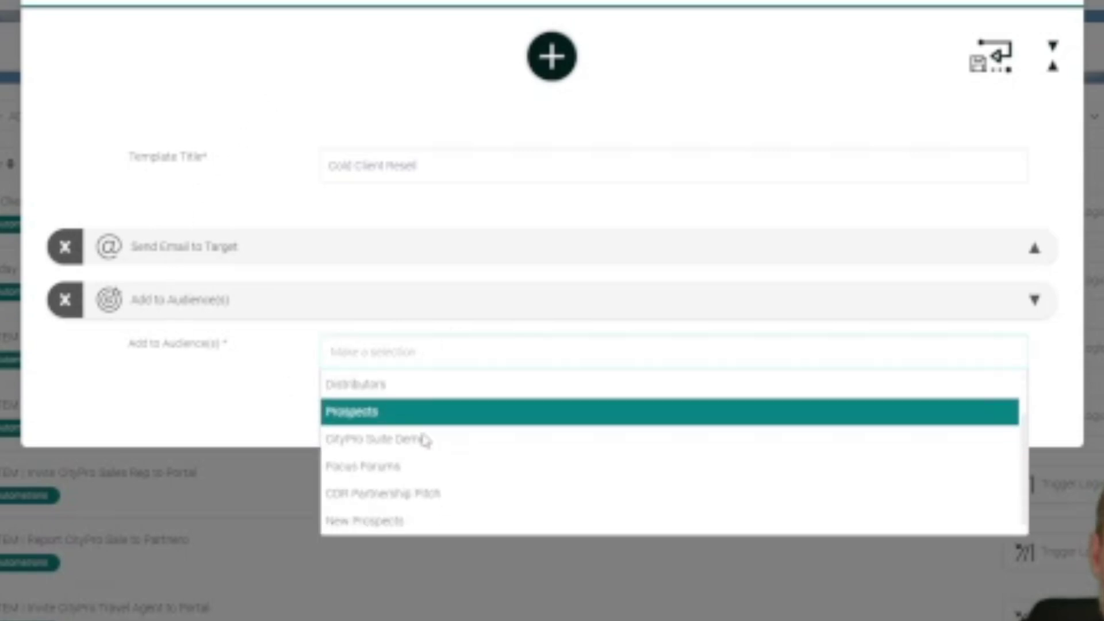
pyautogui.click(361, 524)
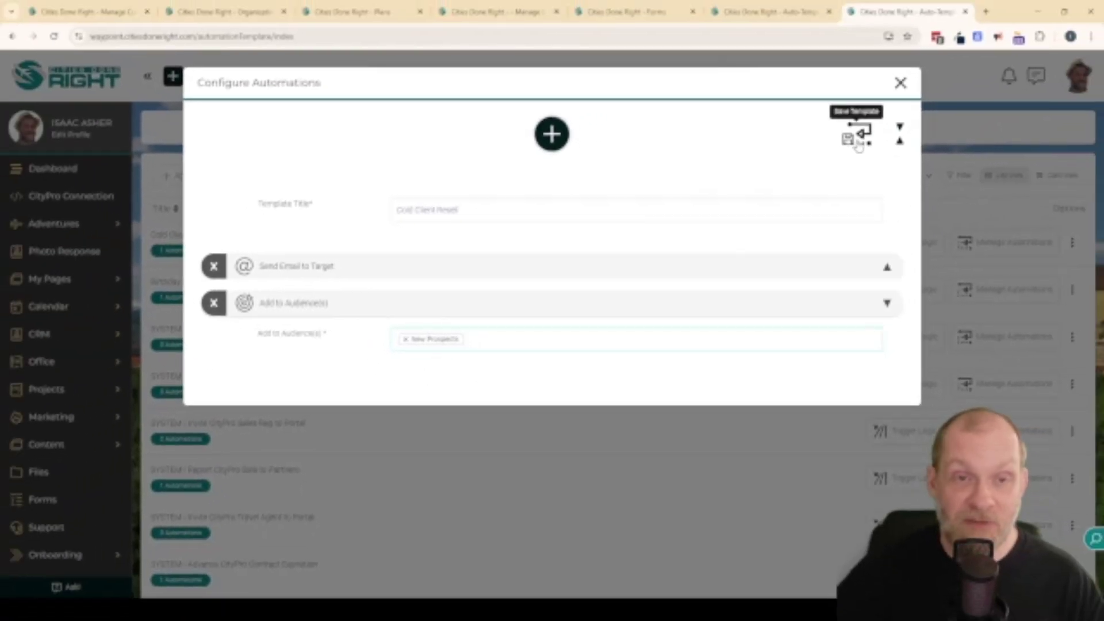
# Save the Cold Client Resell template and set its trigger logic condition to Today's Date EQUALS
pyautogui.click(858, 135)
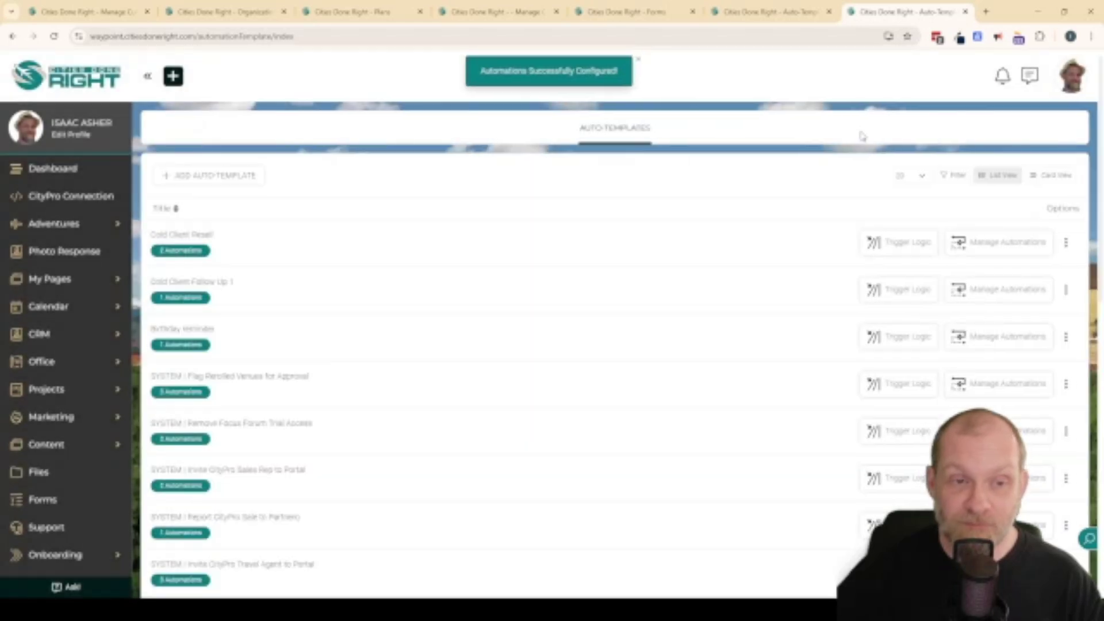
pyautogui.click(898, 246)
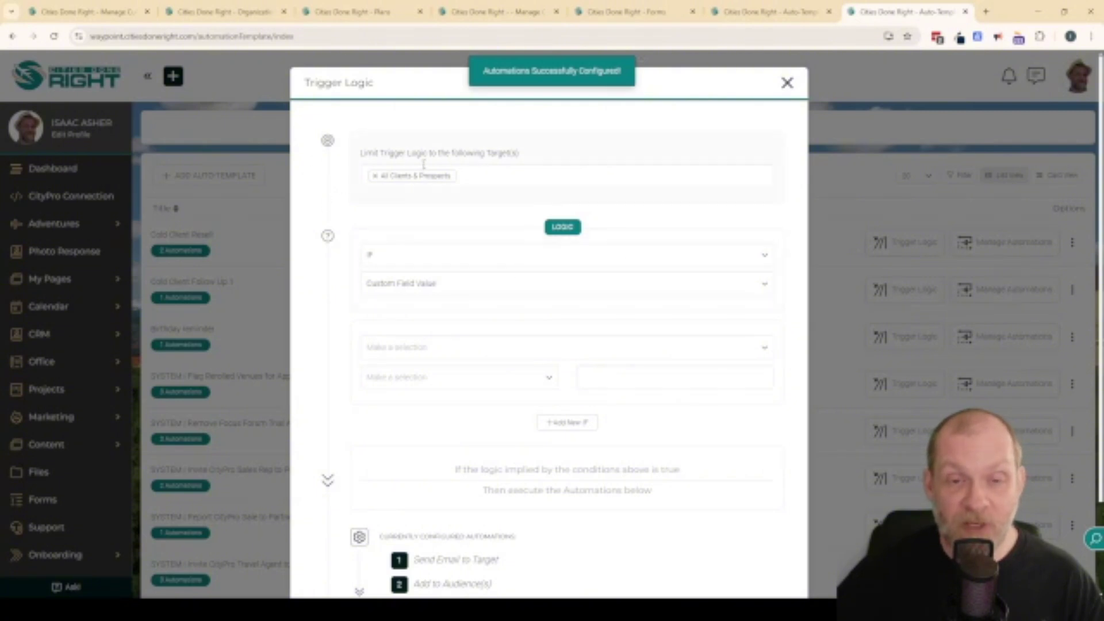
pyautogui.click(459, 288)
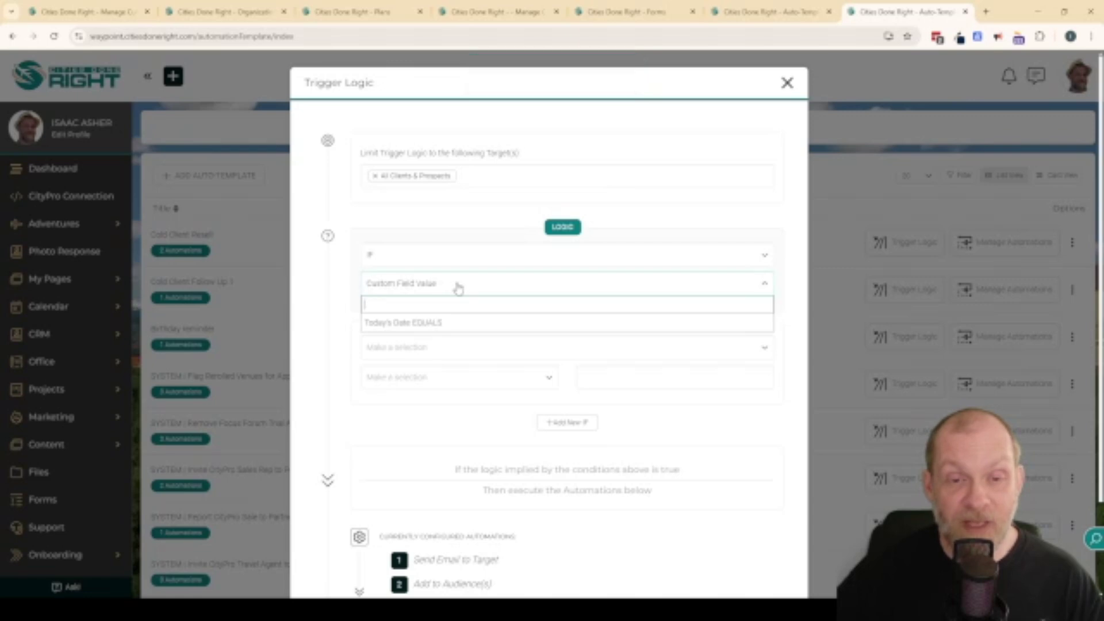
pyautogui.click(424, 322)
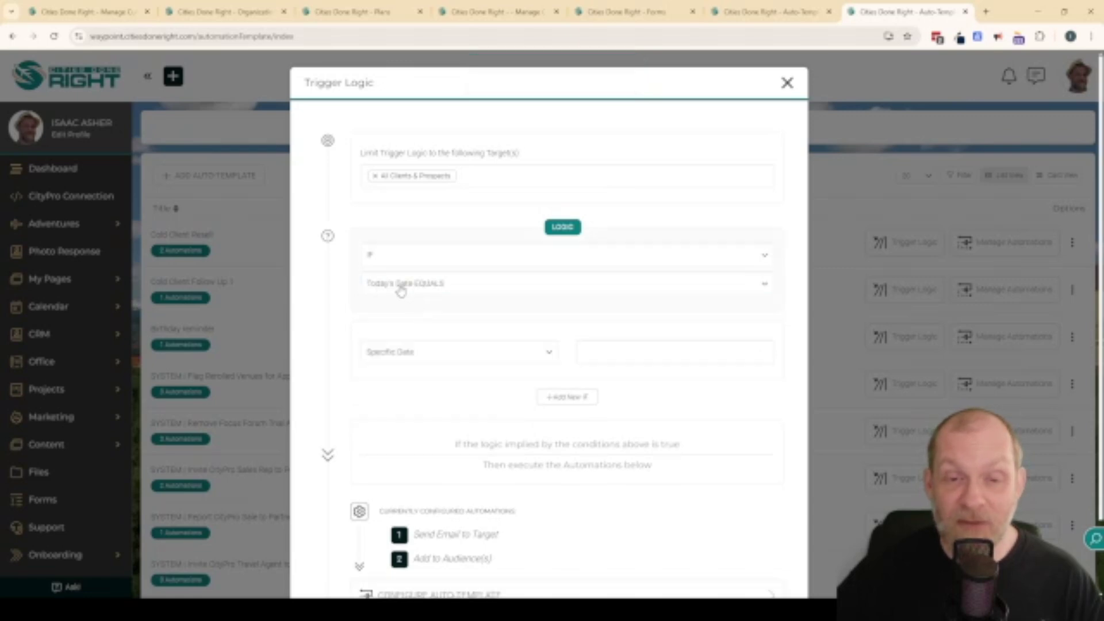
# Compare against a calculated date of Last Activity Date plus 120 and save the Cold Client Resell trigger logic
pyautogui.click(417, 352)
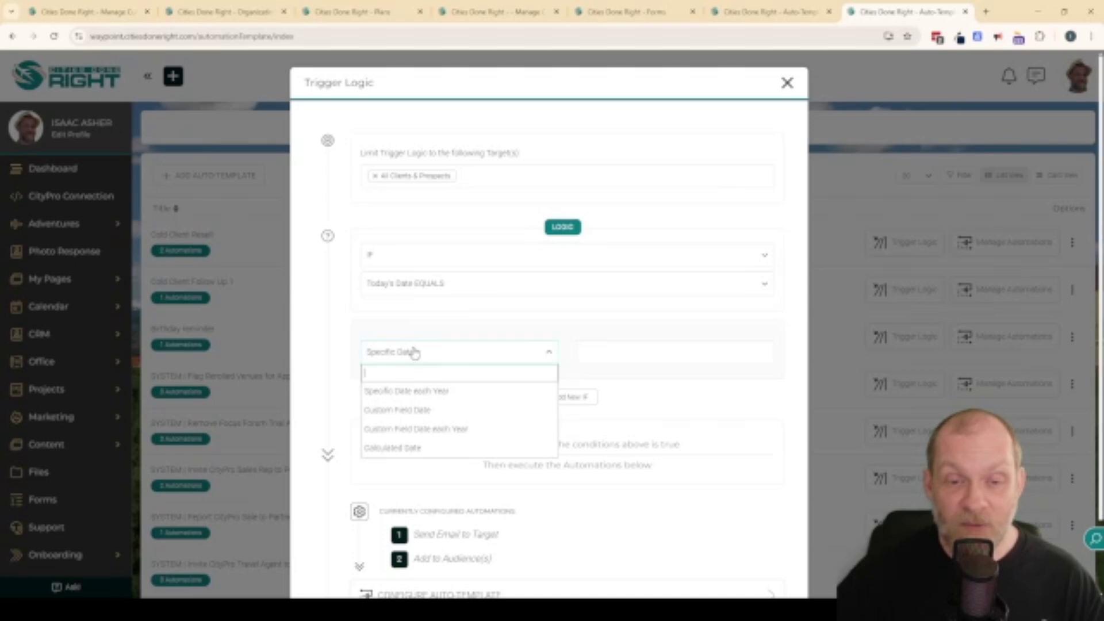
pyautogui.click(400, 449)
pyautogui.click(624, 357)
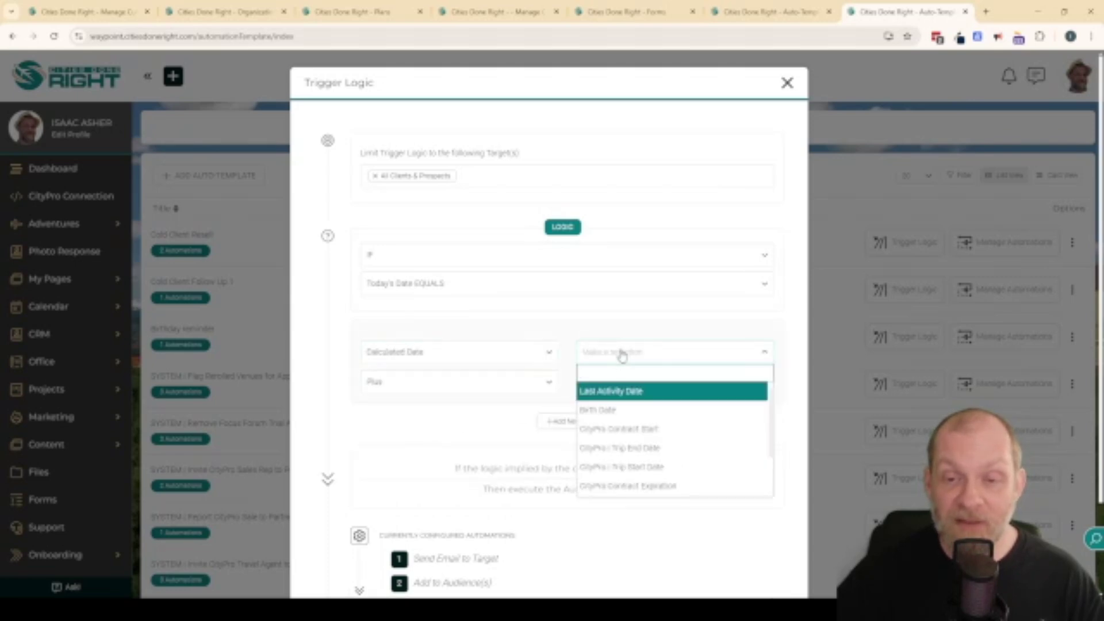
pyautogui.click(603, 393)
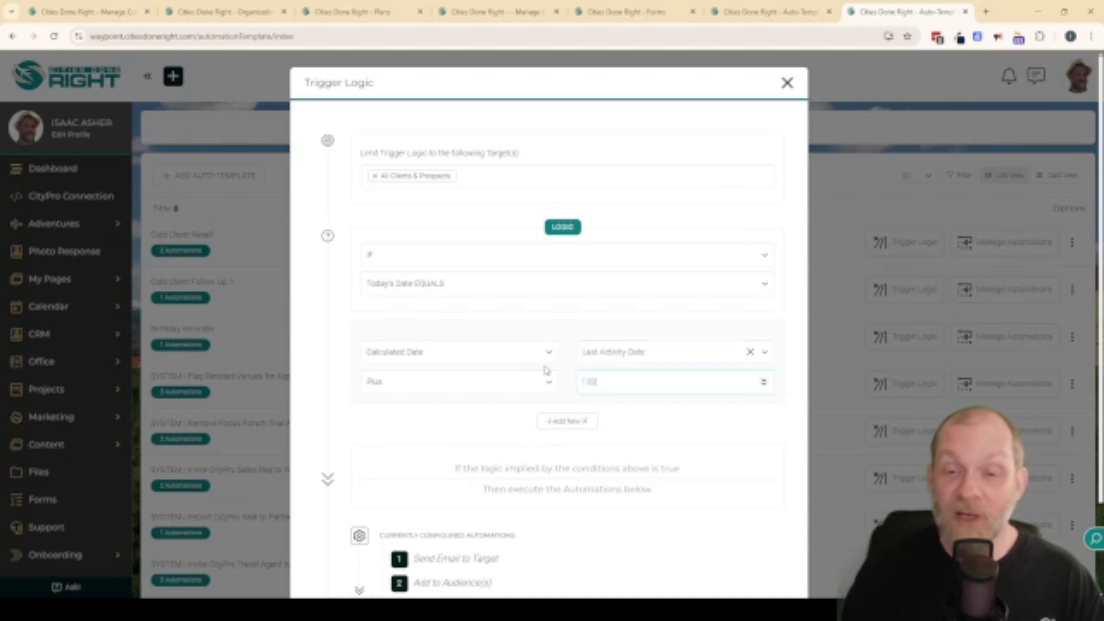
pyautogui.scroll(-2, 467, 380)
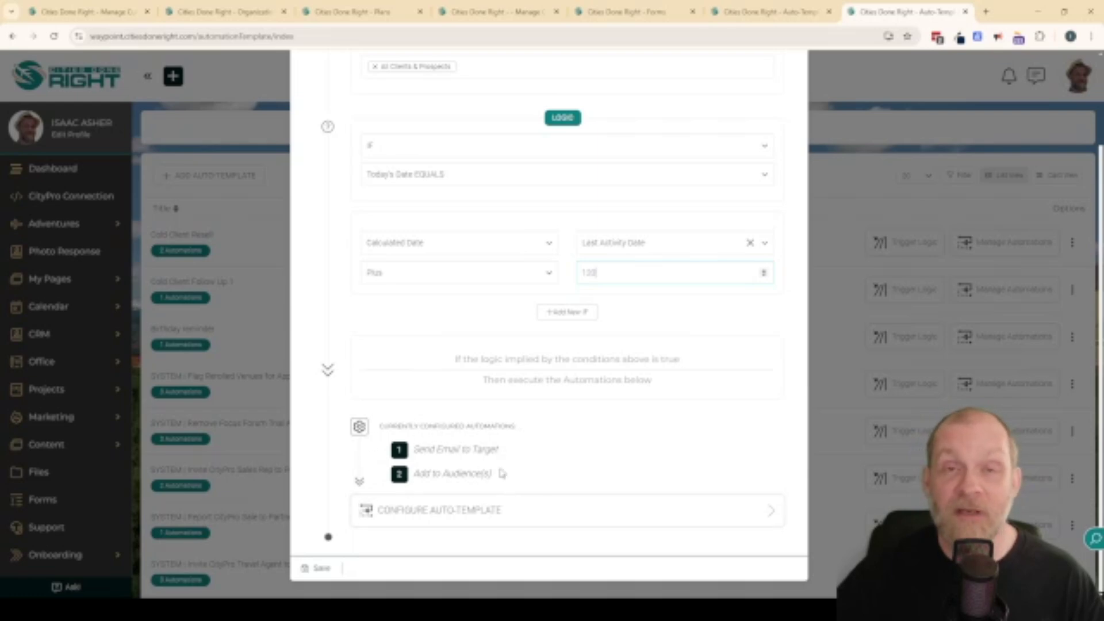
pyautogui.click(317, 569)
pyautogui.click(554, 381)
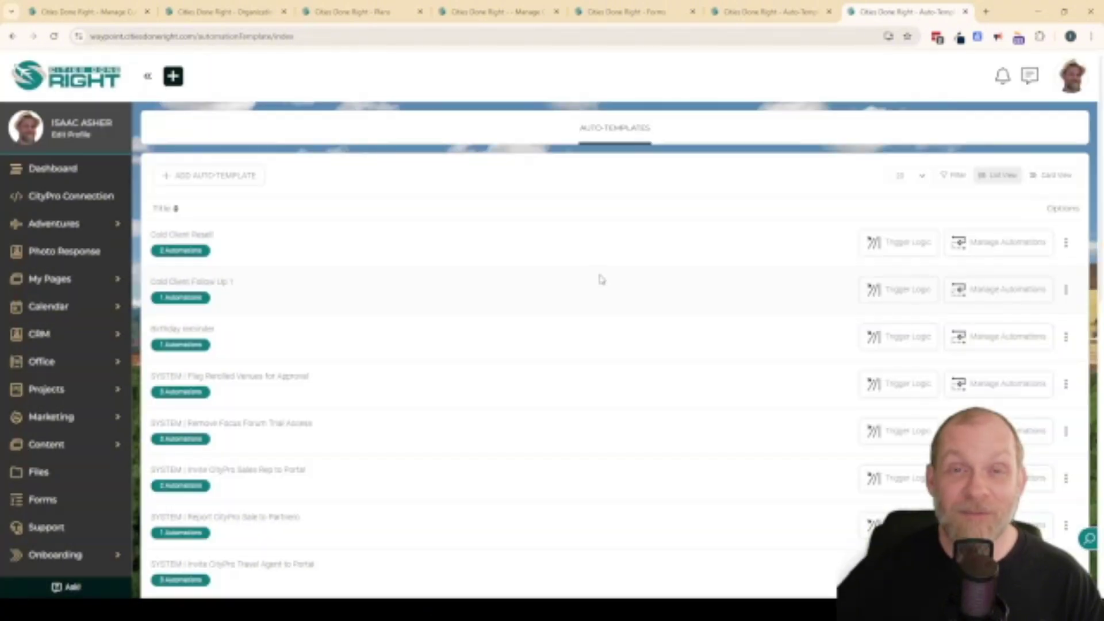